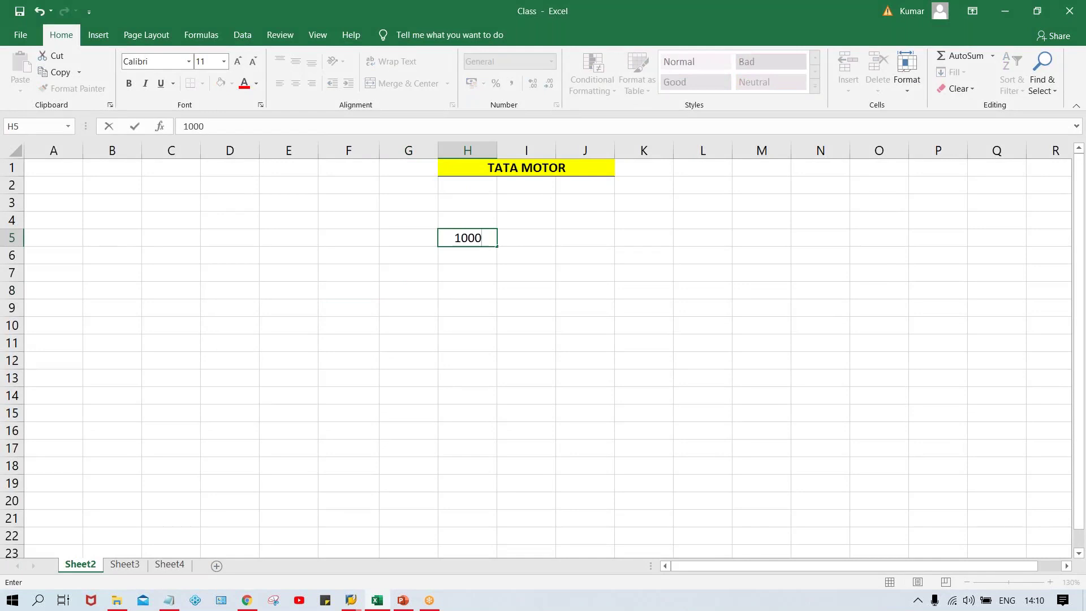
# Step: Enter the amounts 1000, 300 and 700 in cells H5, H6 and H7
pyautogui.press('Return')
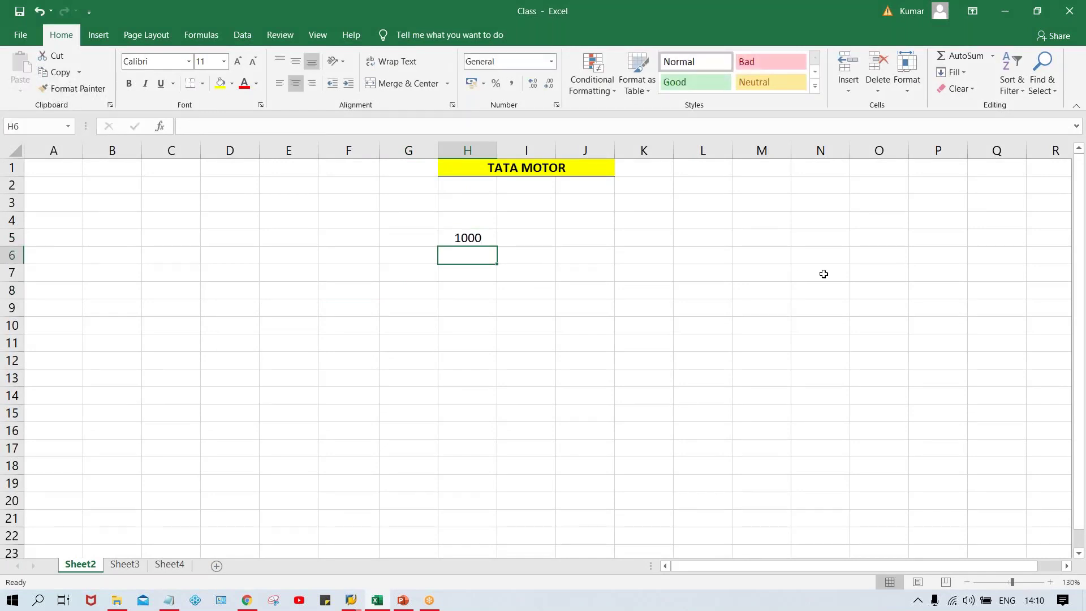
pyautogui.write('300')
pyautogui.press('Return')
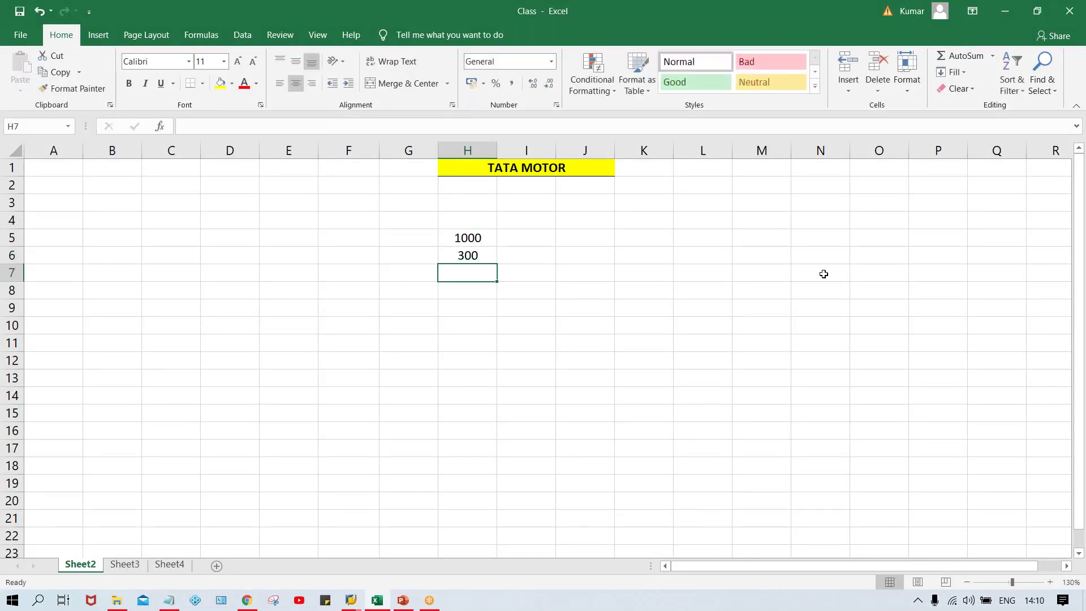
pyautogui.write('700')
pyautogui.press('Return')
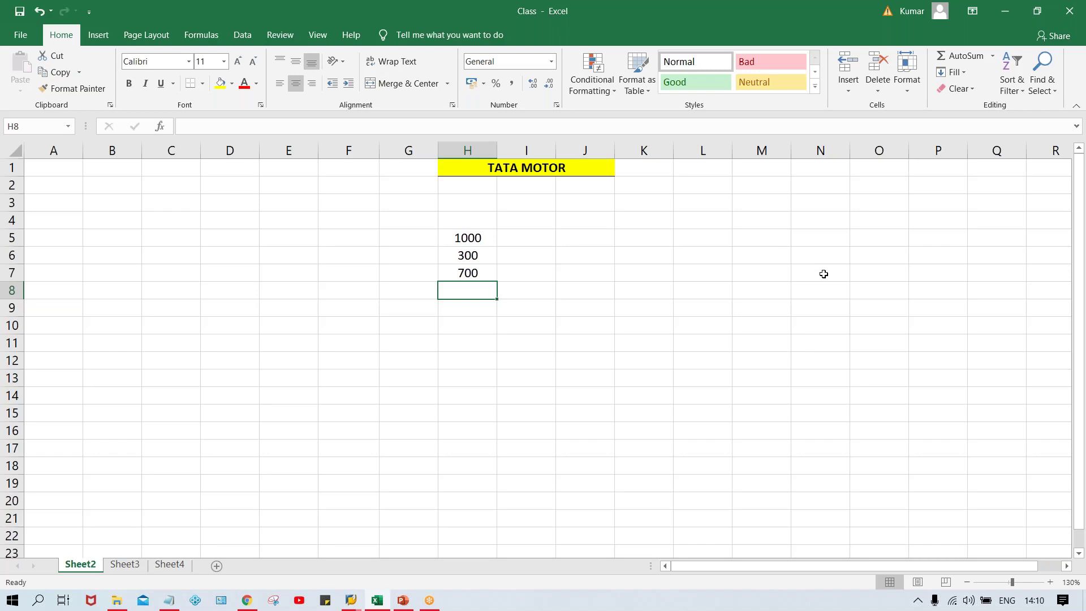
pyautogui.press('Up')
pyautogui.press('Up')
pyautogui.press('Up')
pyautogui.press('Down')
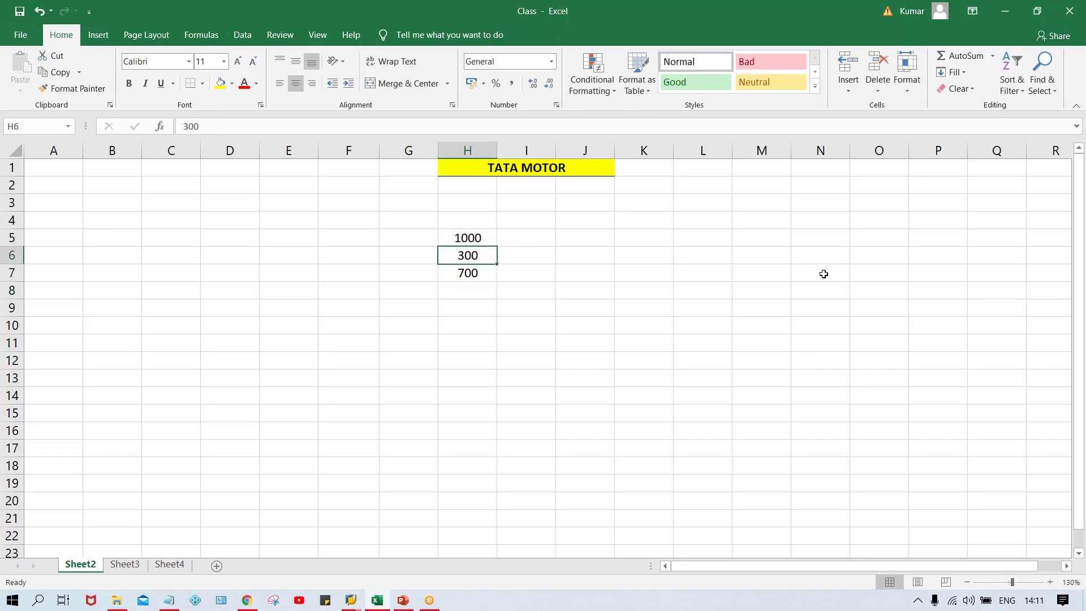
pyautogui.press('Down')
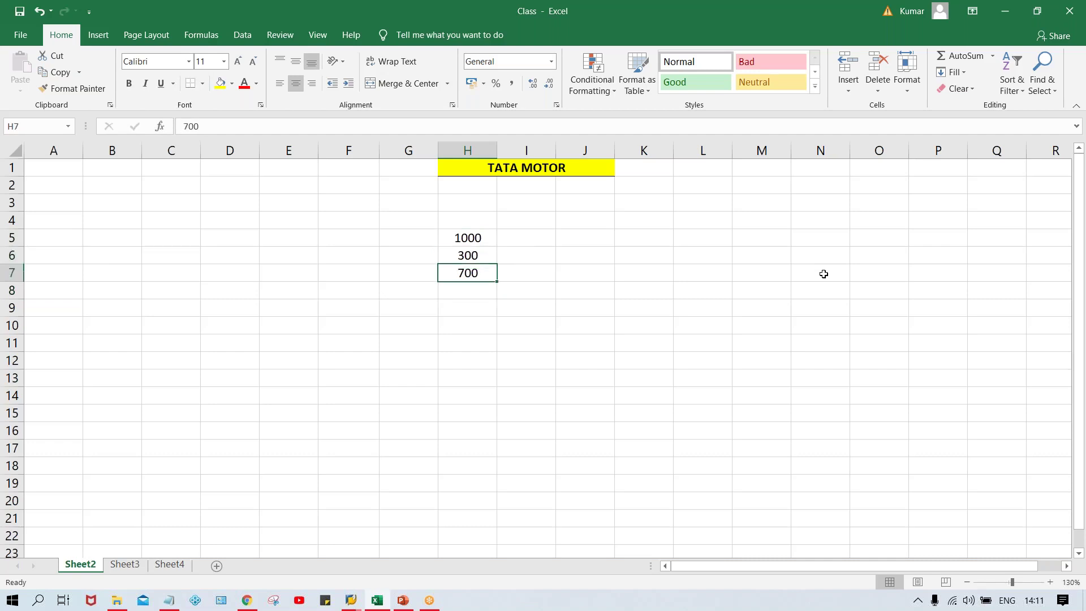
# Step: Enter the label KR in capital letters in cell G5, beside the 1000 amount
pyautogui.press('Left')
pyautogui.press('Up')
pyautogui.press('Up')
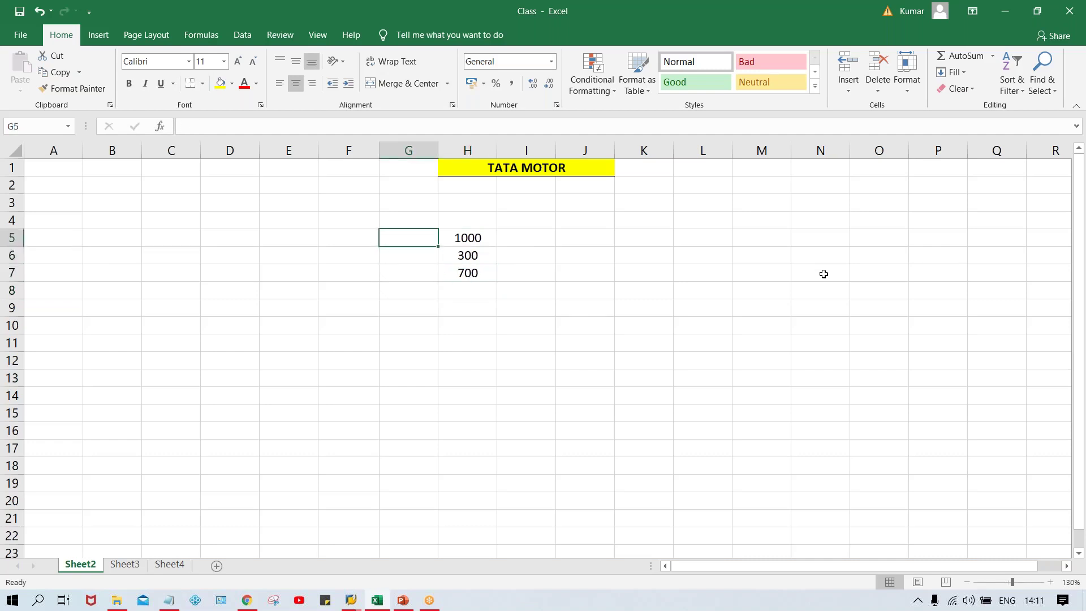
pyautogui.write('kr')
pyautogui.press('Return')
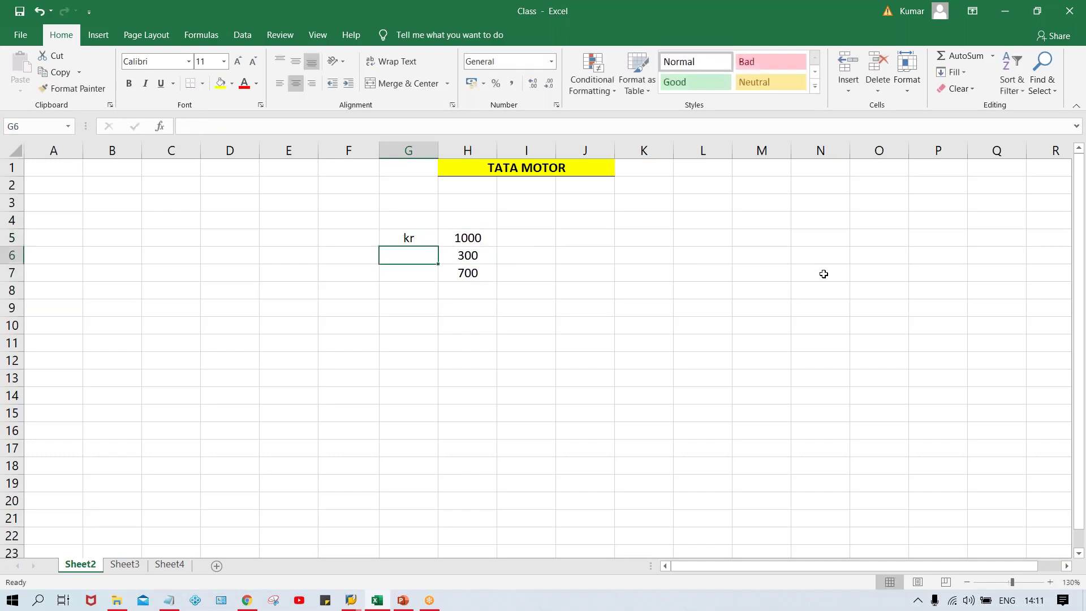
pyautogui.press('Up')
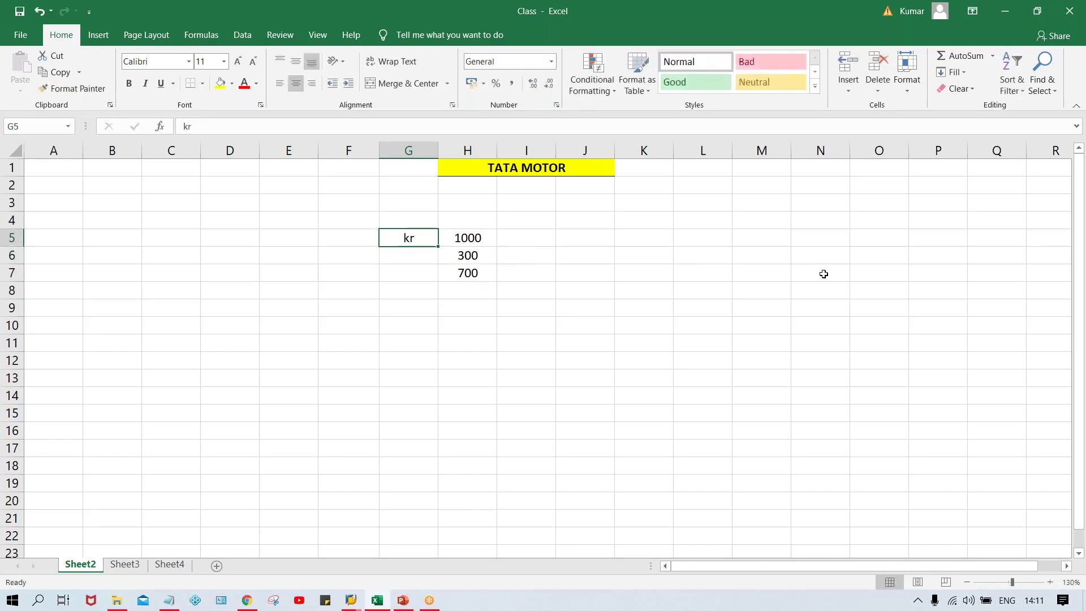
pyautogui.press('capslock')
pyautogui.write('KR')
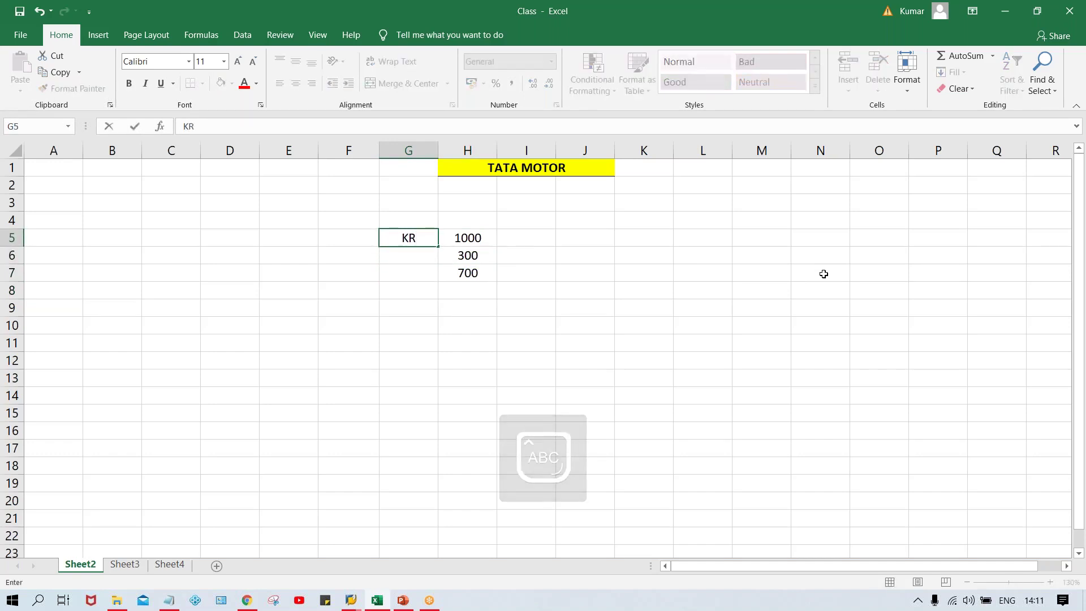
pyautogui.press('Return')
# Step: Enter the label KG in cell G6 and the label KZ in cell G7
pyautogui.write('KG')
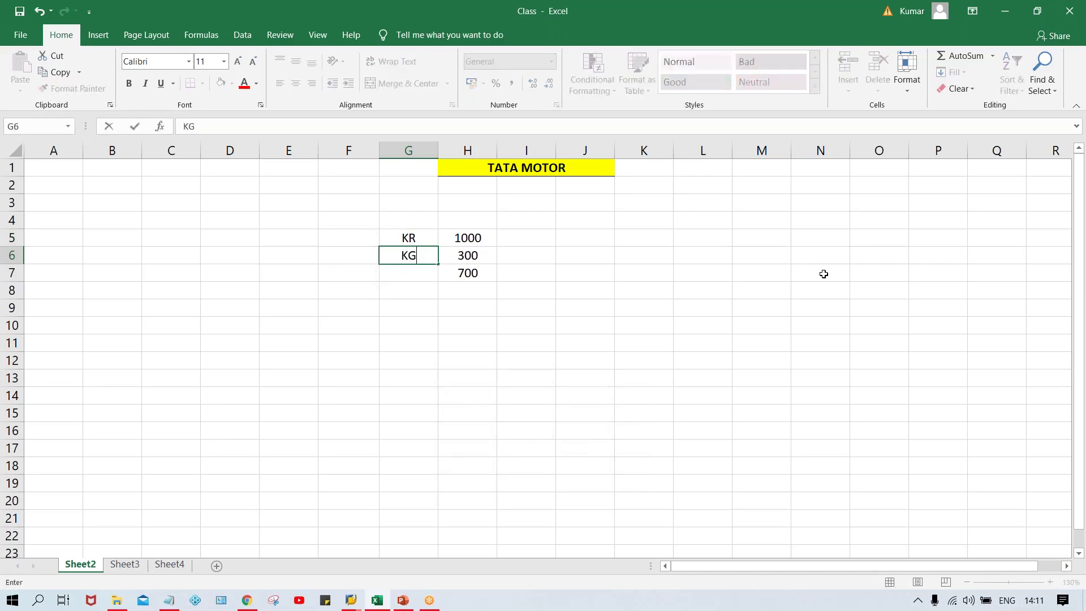
pyautogui.press('Return')
pyautogui.write('KZ')
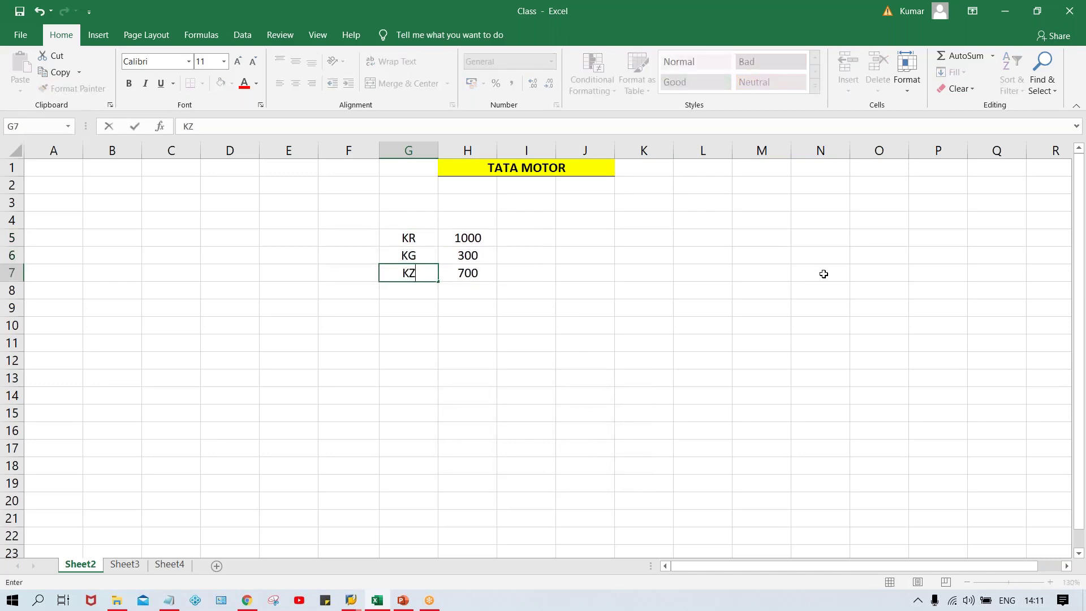
pyautogui.press('Return')
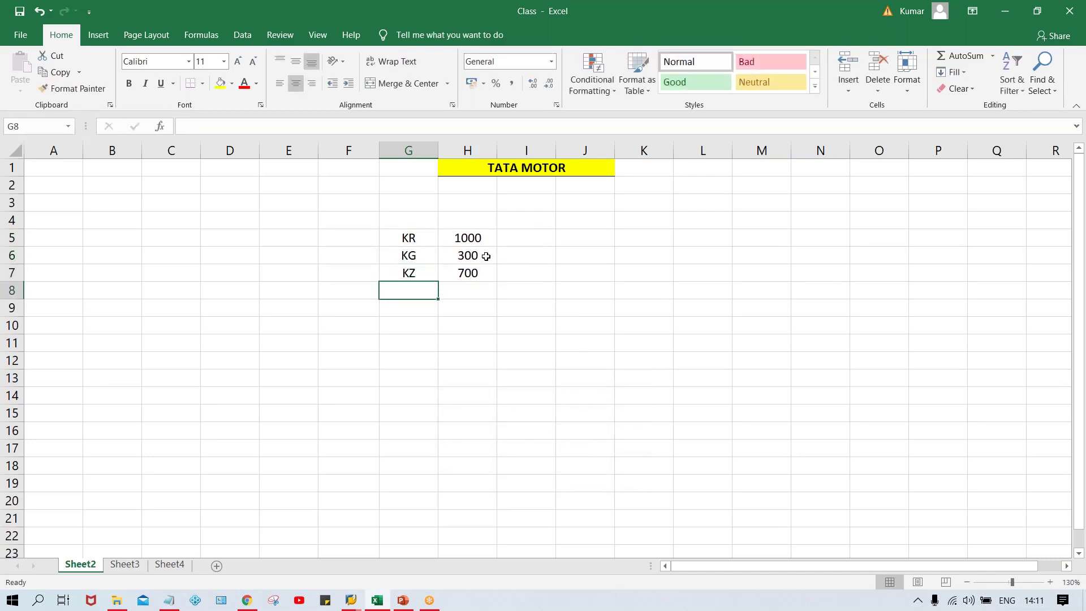
# Step: Examine how the labels in G5 to G7 match the amounts in H5 to H7
pyautogui.click(422, 234)
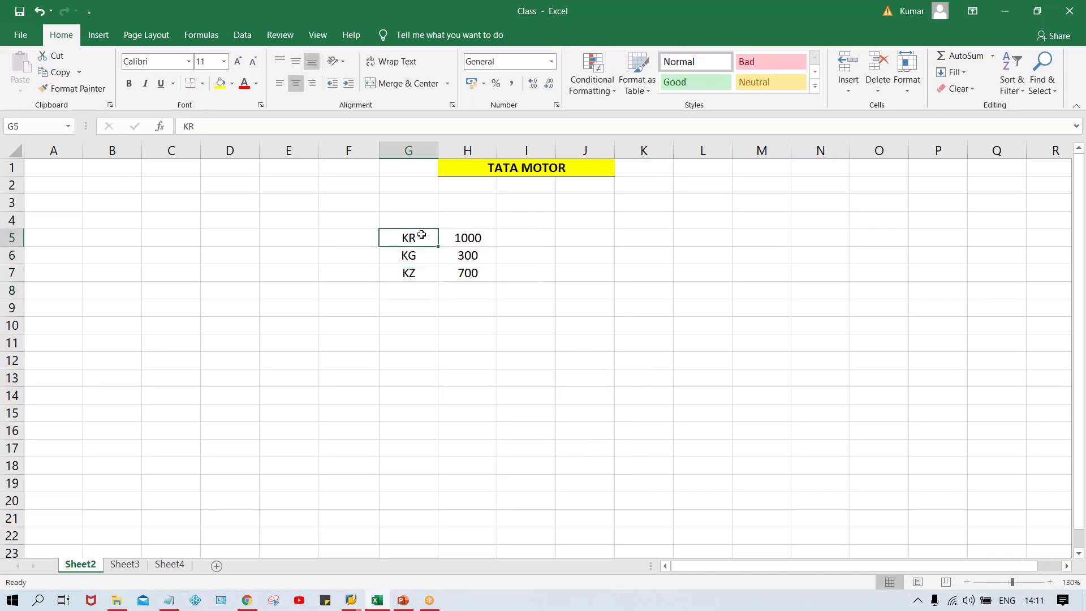
pyautogui.click(467, 235)
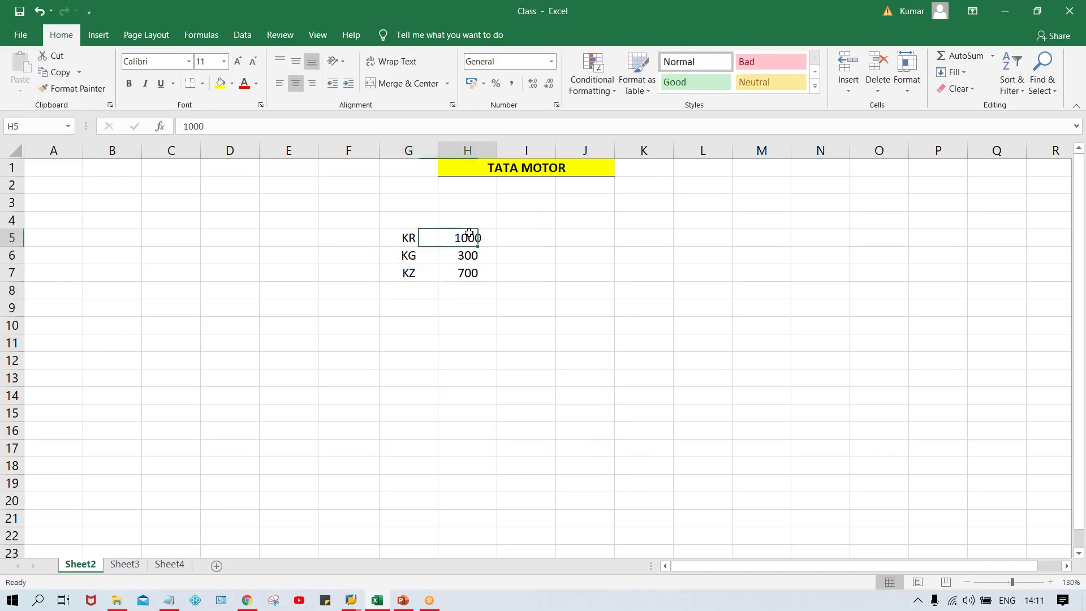
pyautogui.click(406, 236)
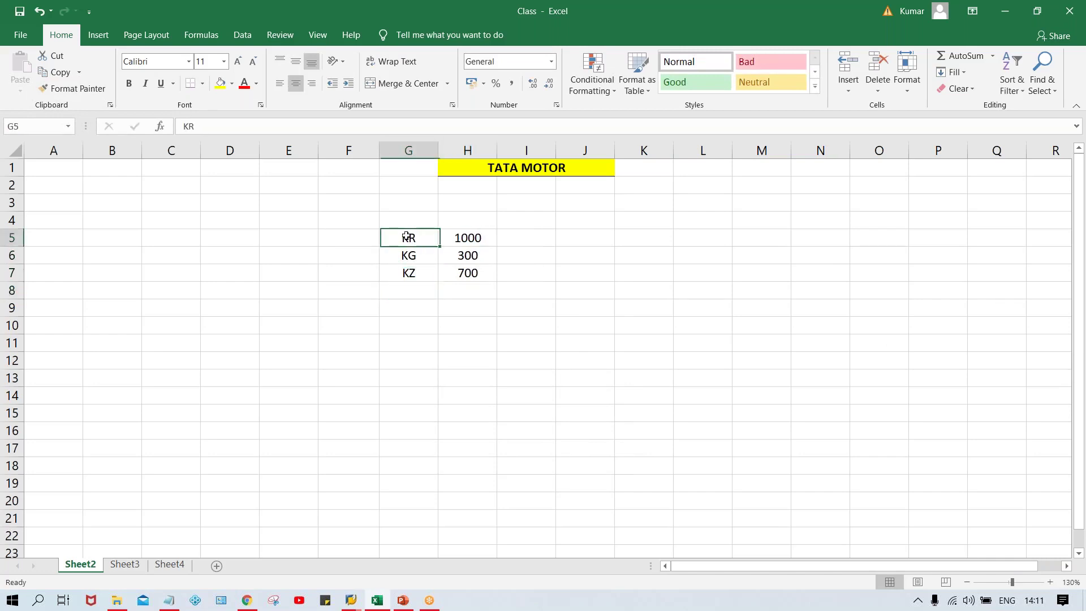
pyautogui.click(471, 254)
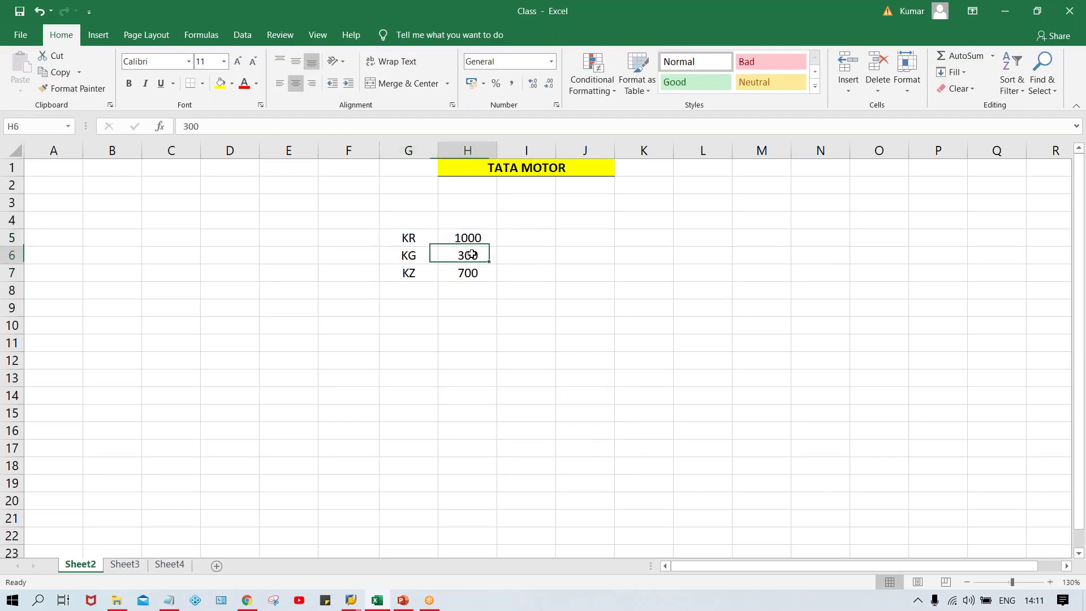
pyautogui.click(400, 255)
pyautogui.click(467, 274)
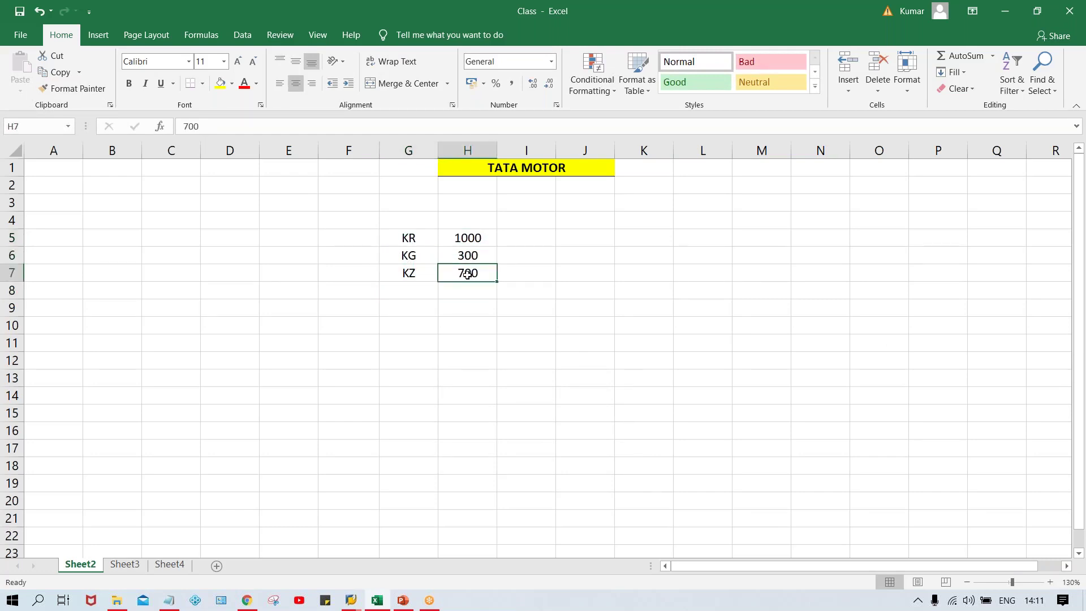
pyautogui.click(399, 277)
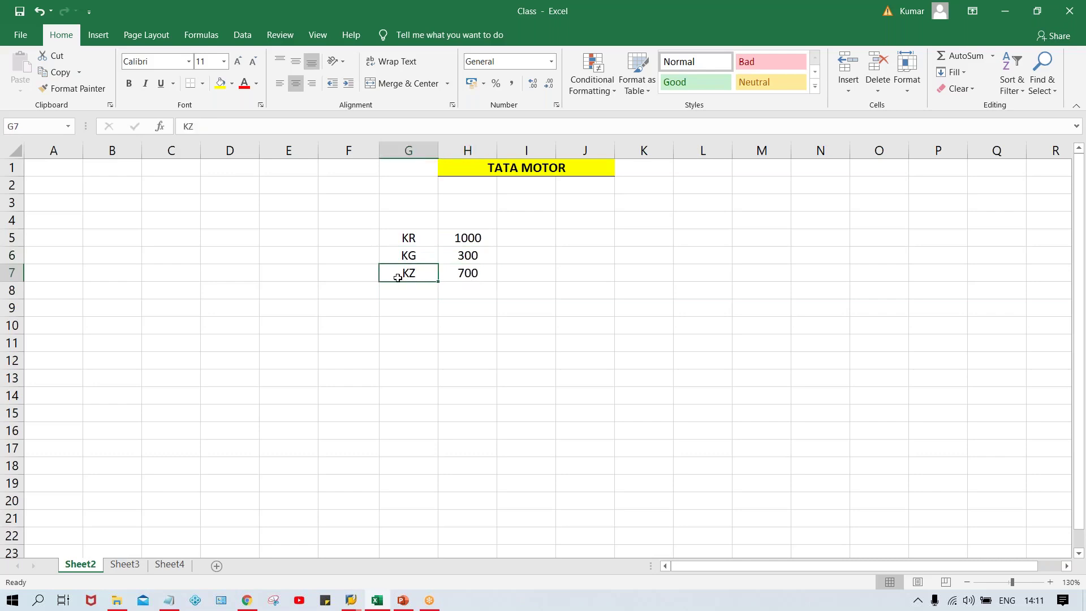
pyautogui.click(508, 274)
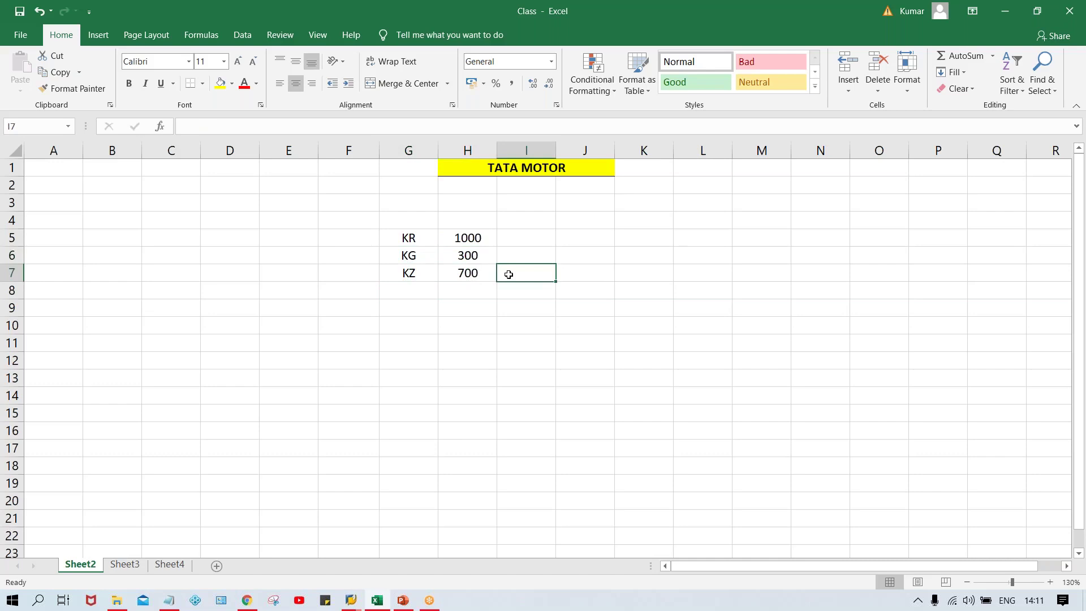
# Step: Enter 250 in cell H4 above the amounts and the label DP in cell I4
pyautogui.click(405, 219)
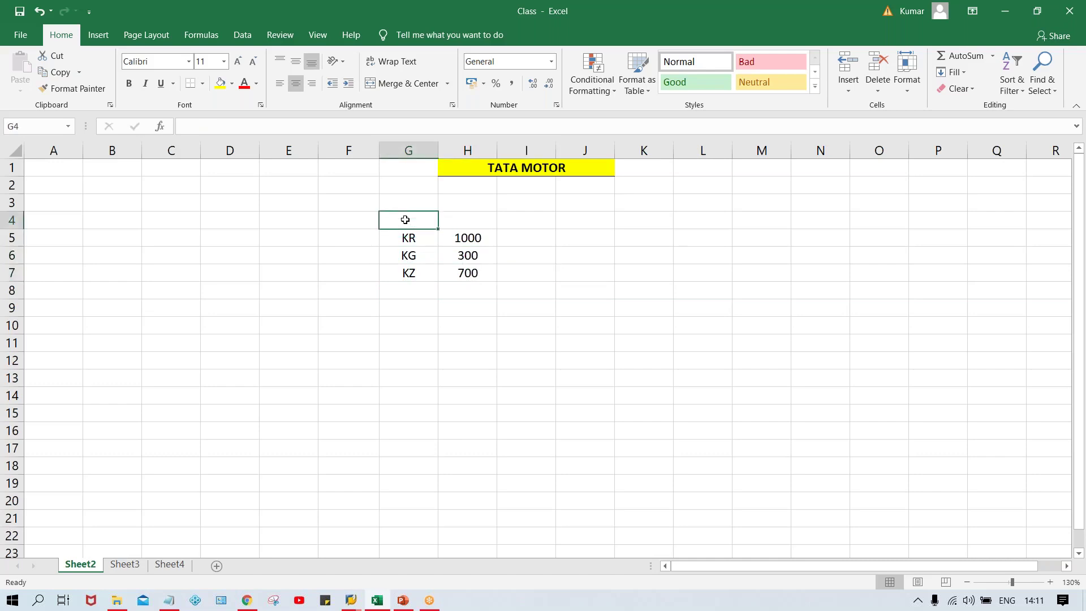
pyautogui.click(466, 223)
pyautogui.write('250')
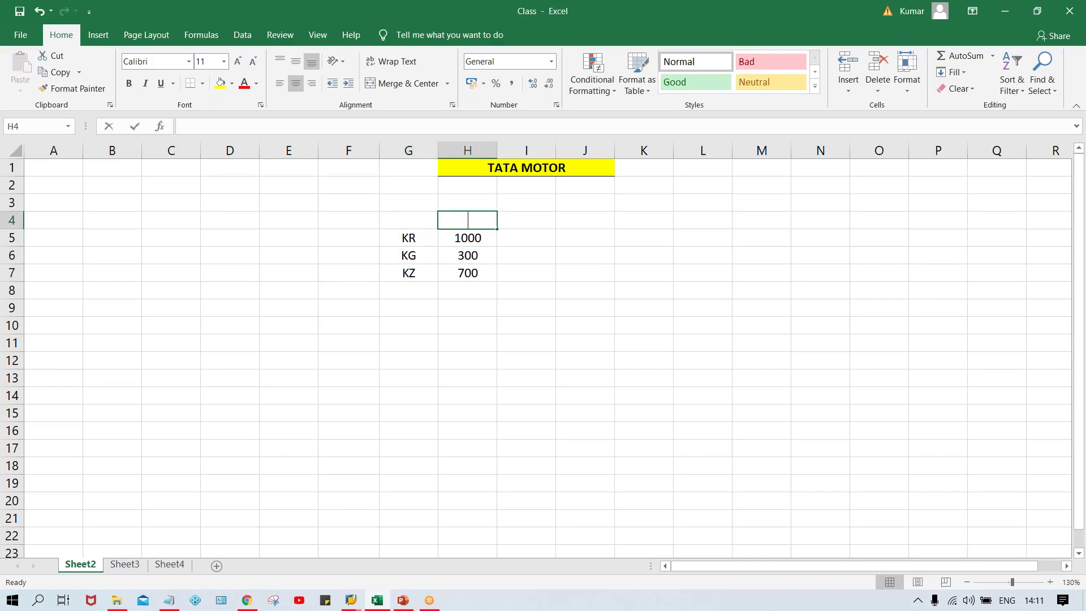
pyautogui.click(416, 219)
pyautogui.click(531, 218)
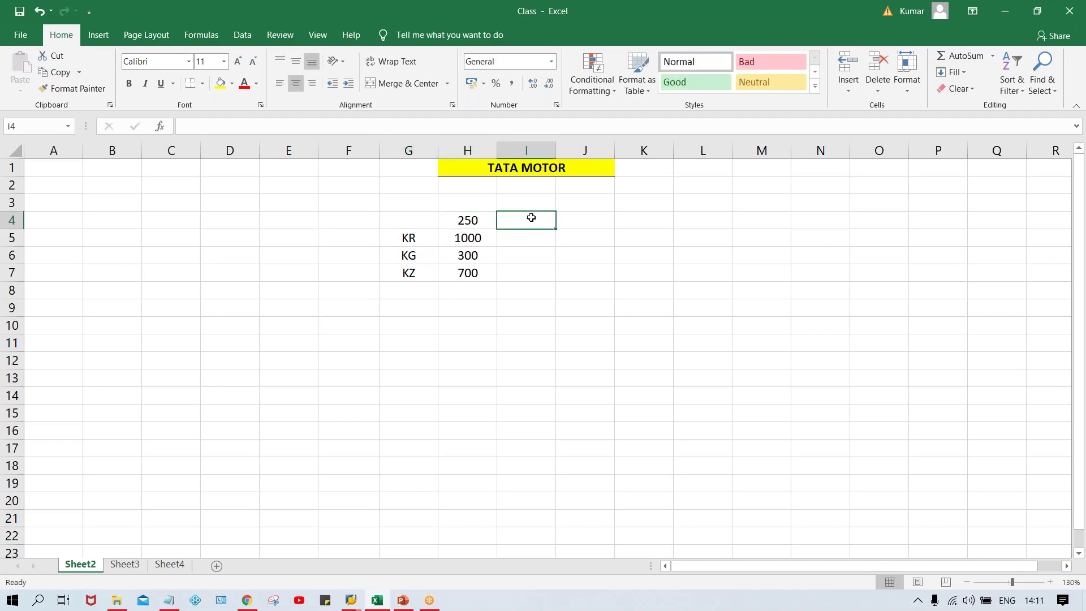
pyautogui.write('DP')
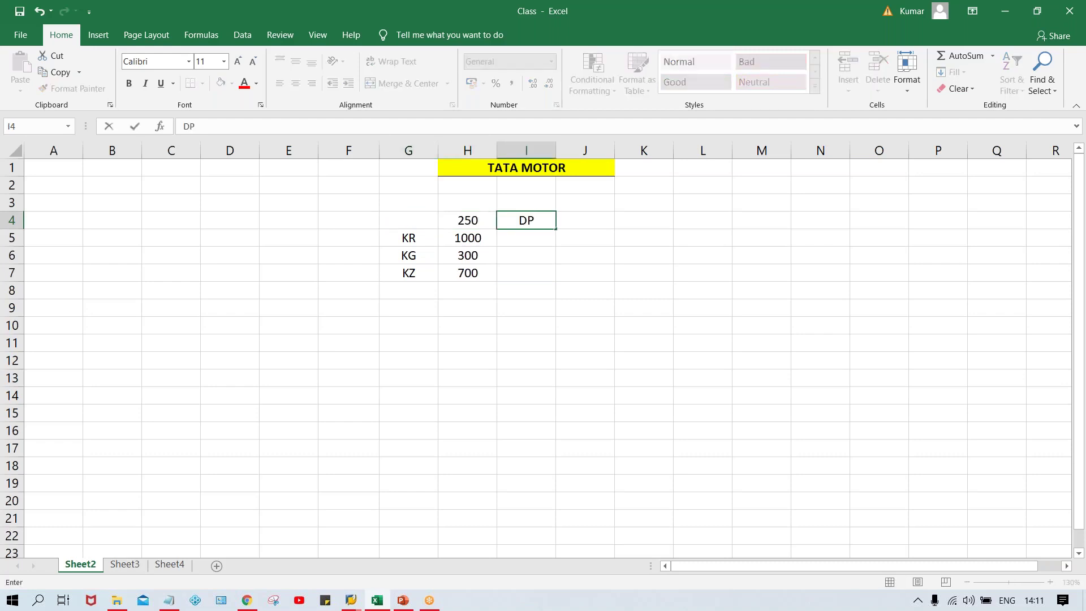
pyautogui.press('Return')
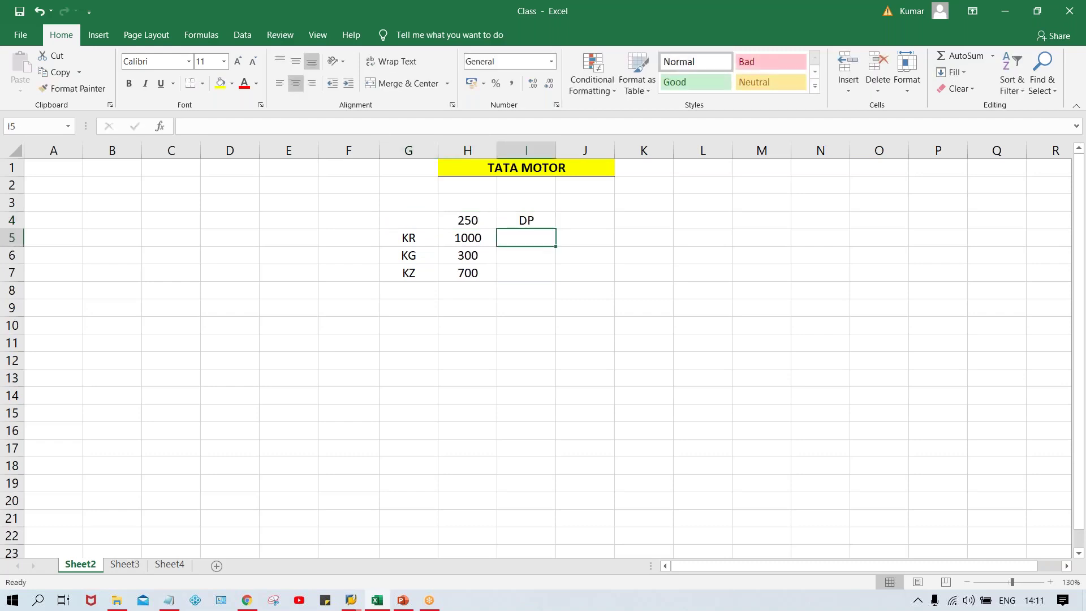
# Step: Change the DP amount in cell H4 to 200 and the KZ amount in cell H7 to 500
pyautogui.click(459, 273)
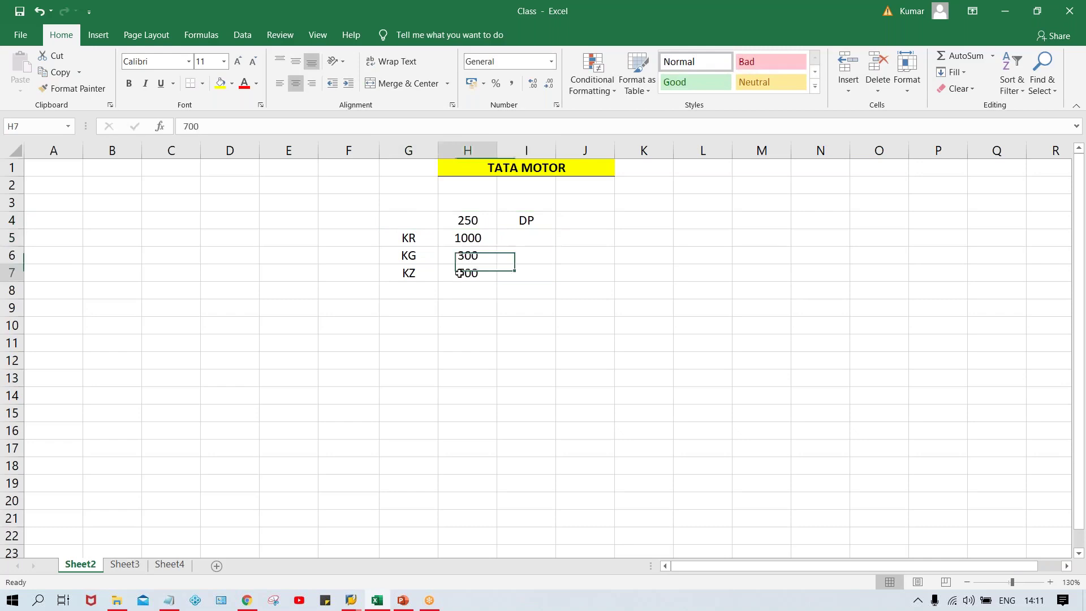
pyautogui.click(476, 221)
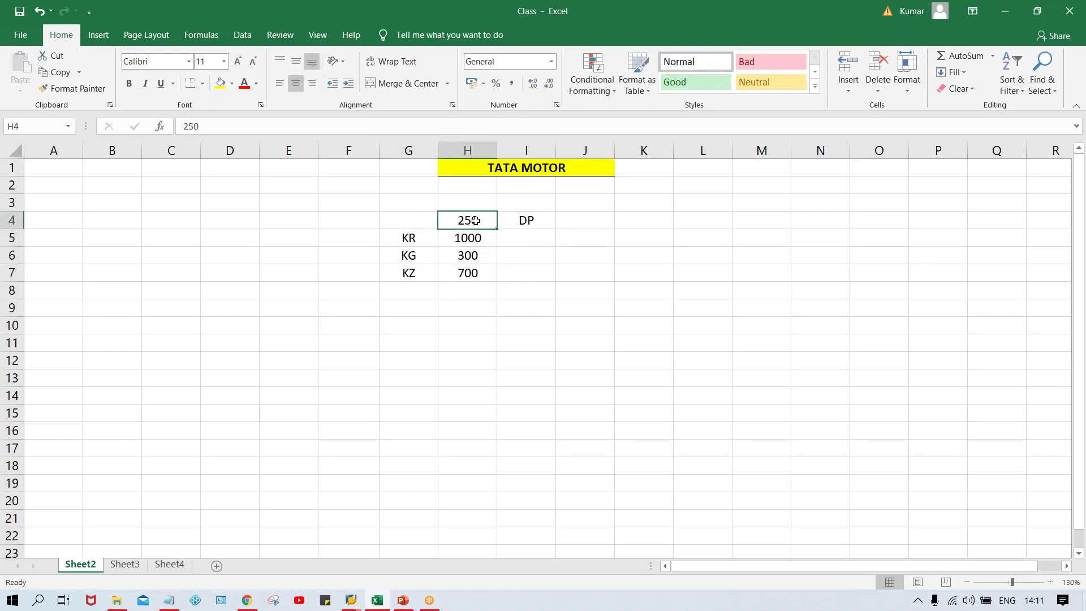
pyautogui.write('200')
pyautogui.press('Return')
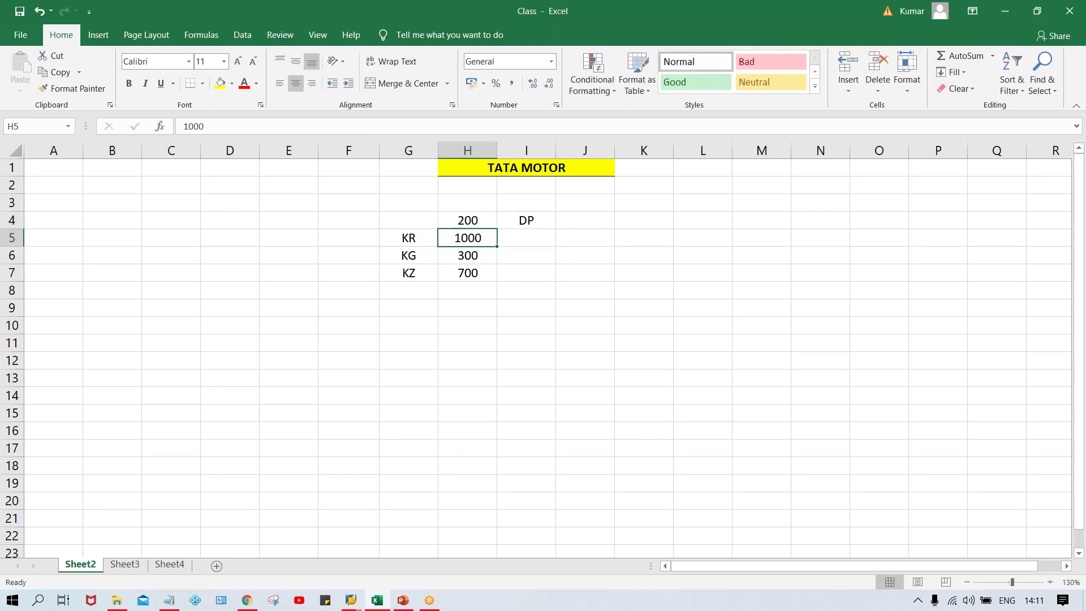
pyautogui.click(470, 273)
pyautogui.write('500')
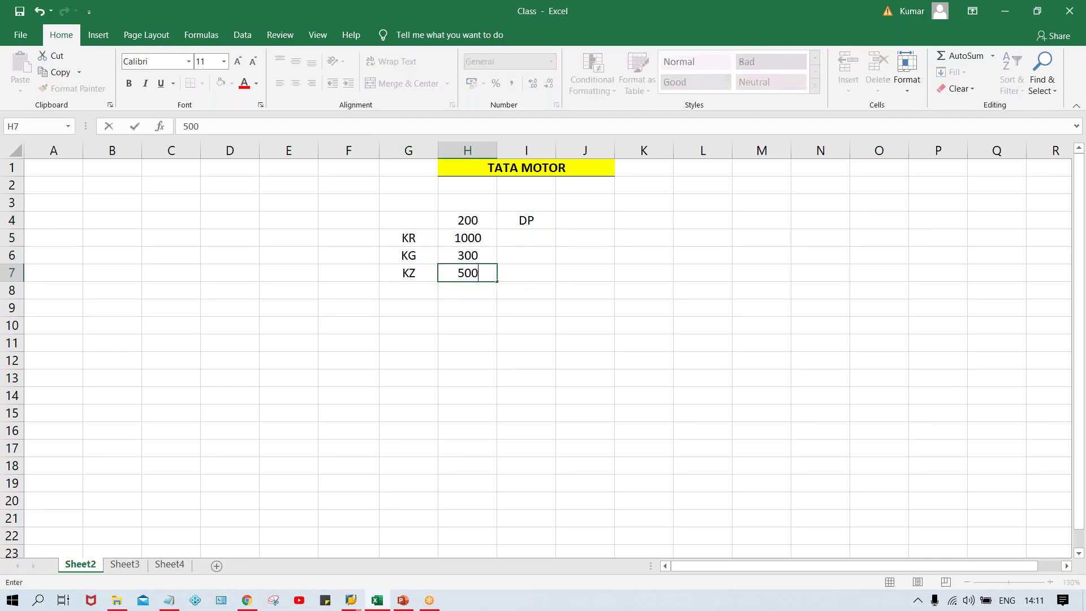
pyautogui.press('Return')
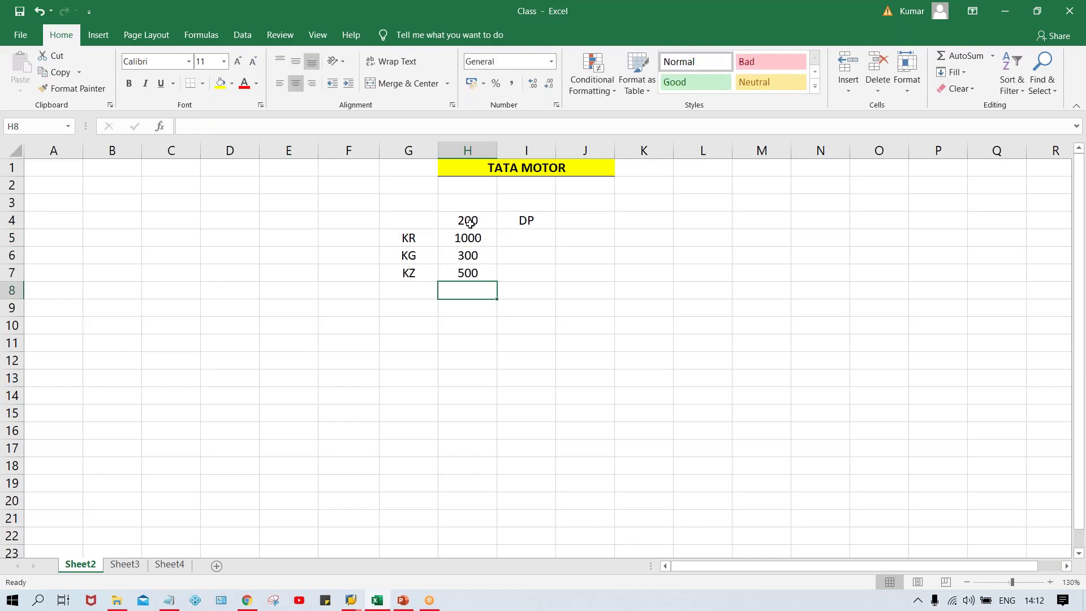
pyautogui.click(470, 221)
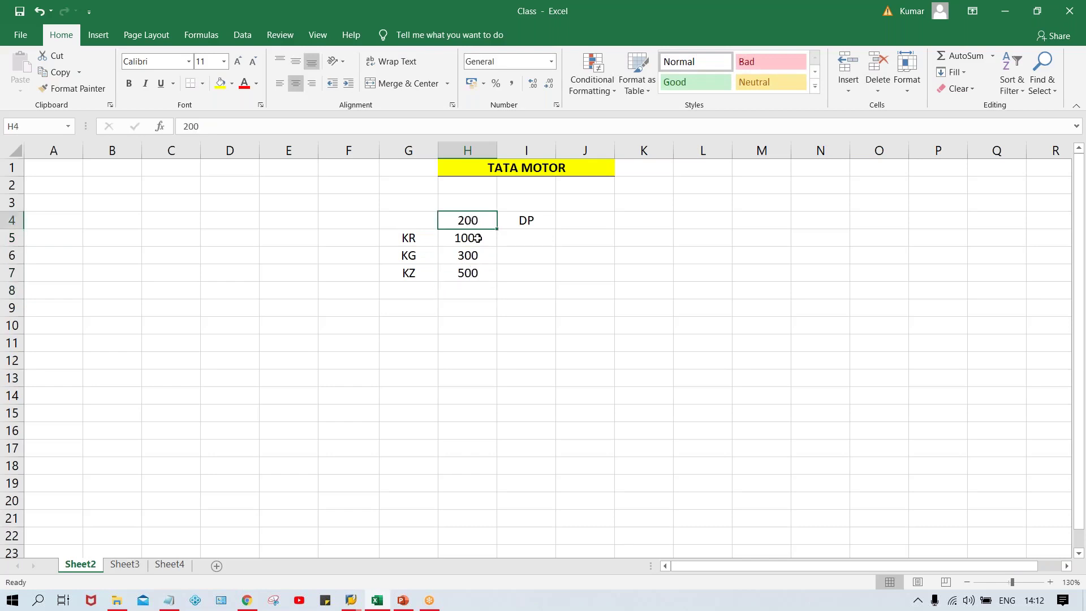
pyautogui.click(478, 238)
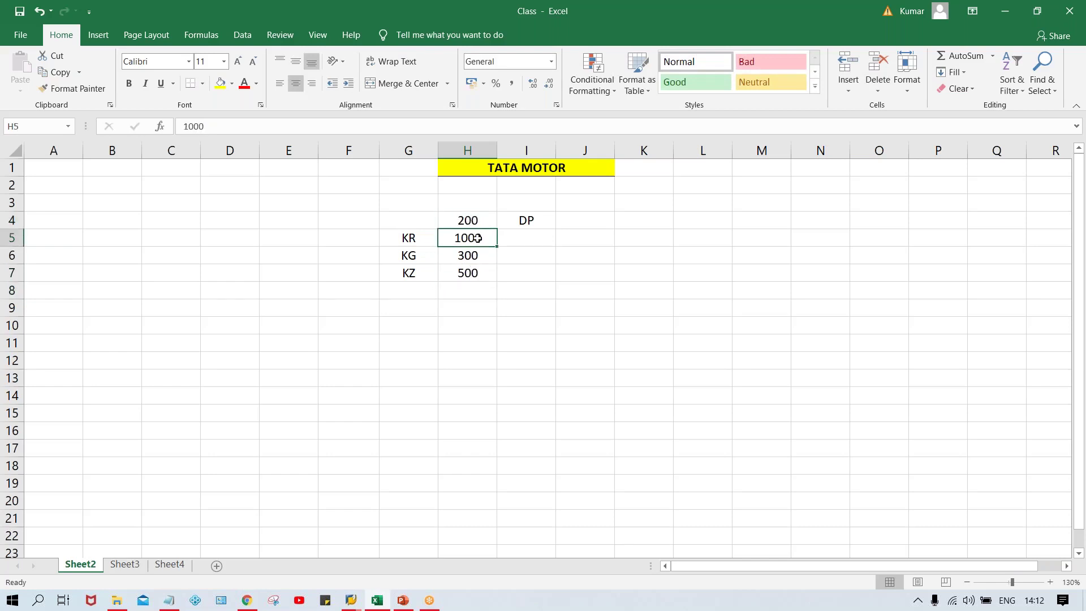
pyautogui.click(464, 259)
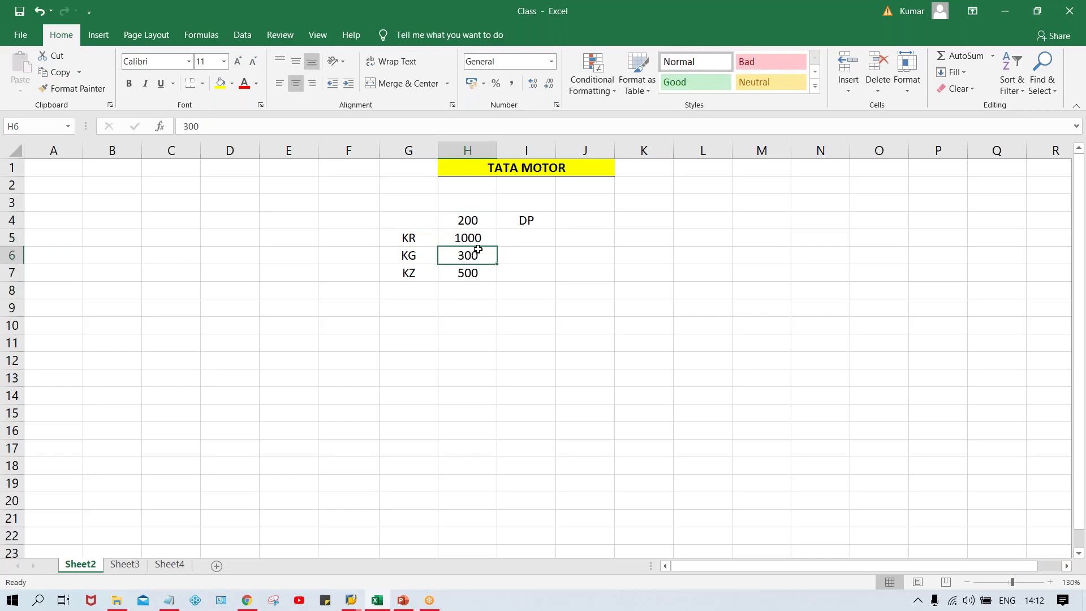
pyautogui.click(477, 217)
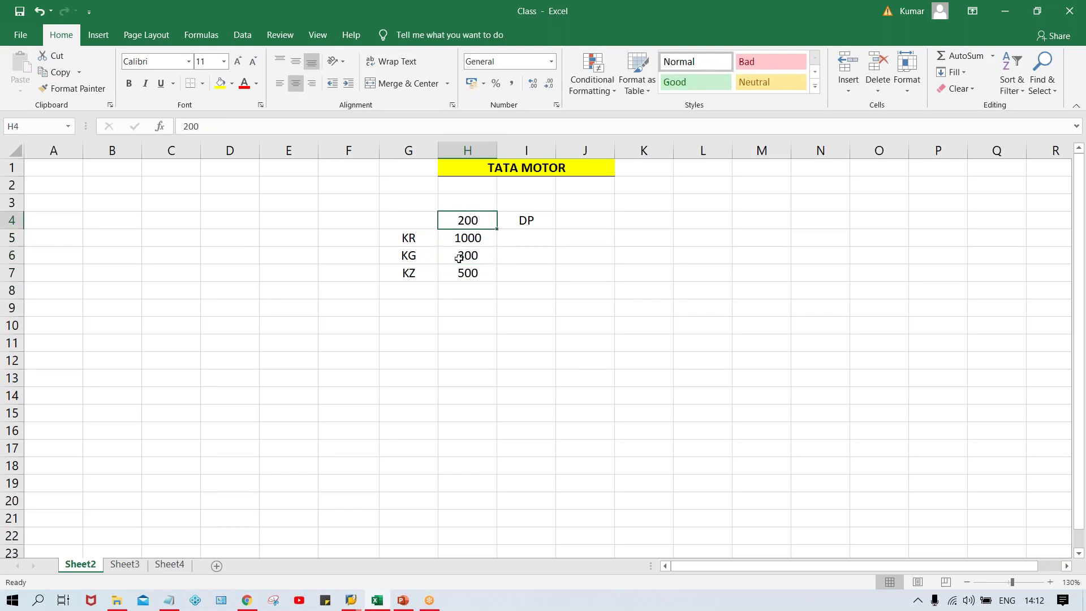
pyautogui.click(467, 275)
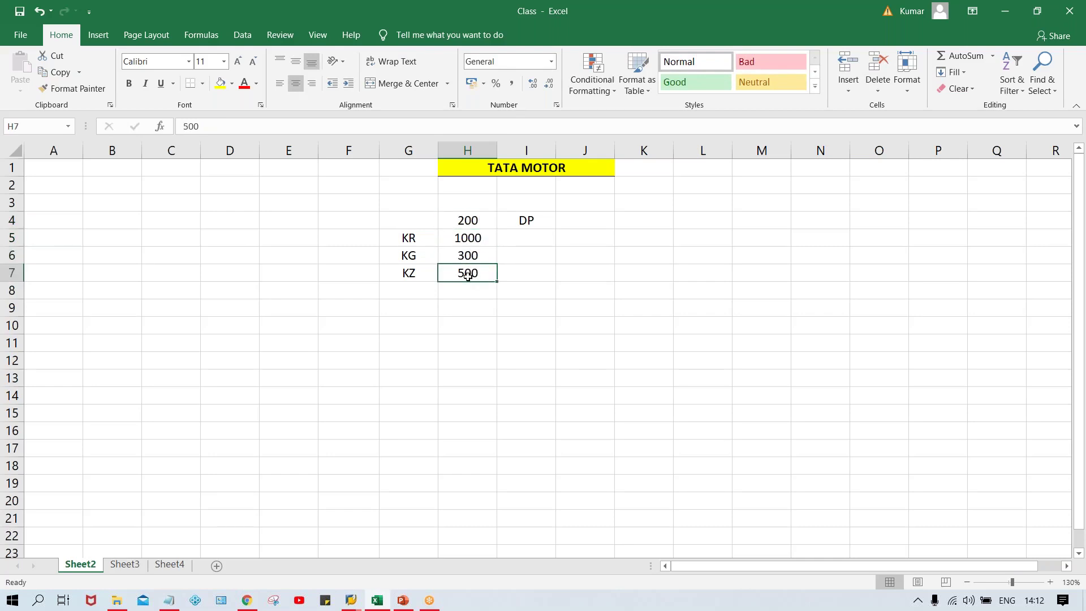
# Step: Enter the label KZ in cell G4 beside the DP amount
pyautogui.click(413, 220)
pyautogui.write('KZ')
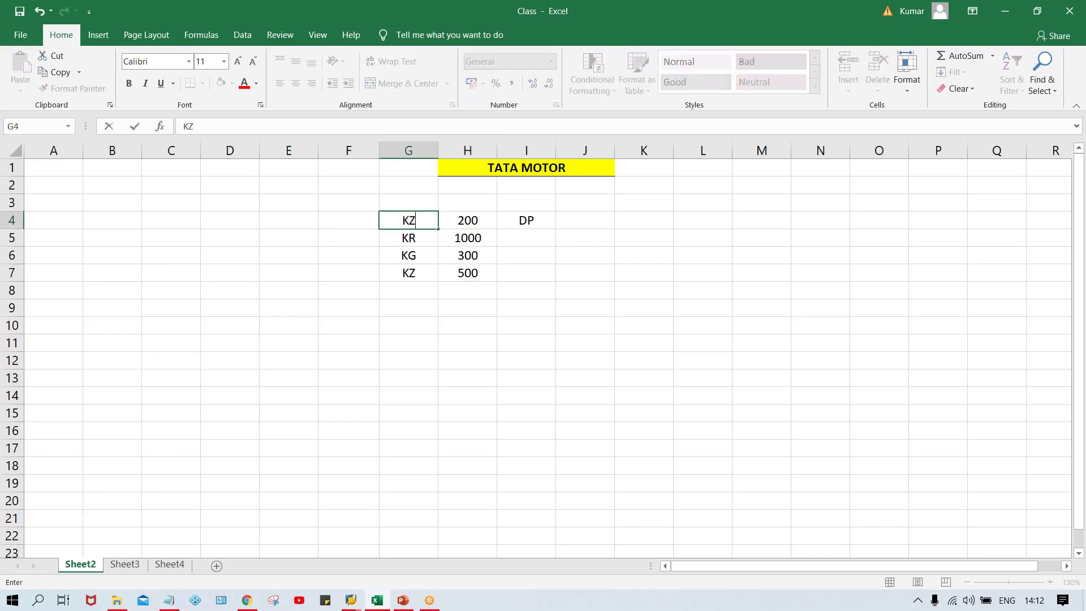
pyautogui.press('Return')
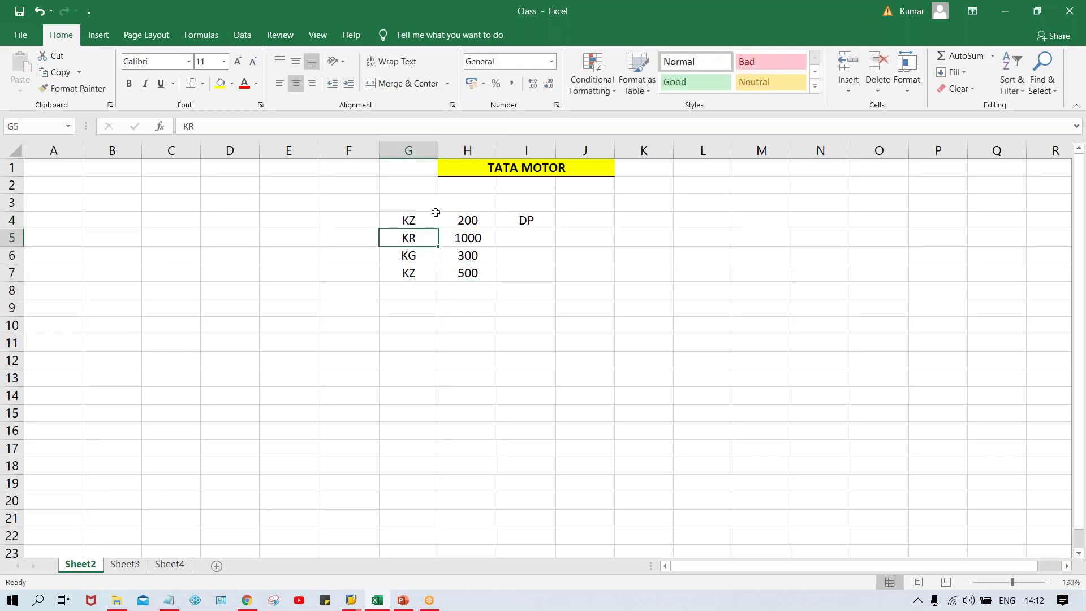
# Step: Compare the KZ entry in row 4 with the KZ entry in row 7
pyautogui.moveTo(433, 213); pyautogui.dragTo(492, 218)
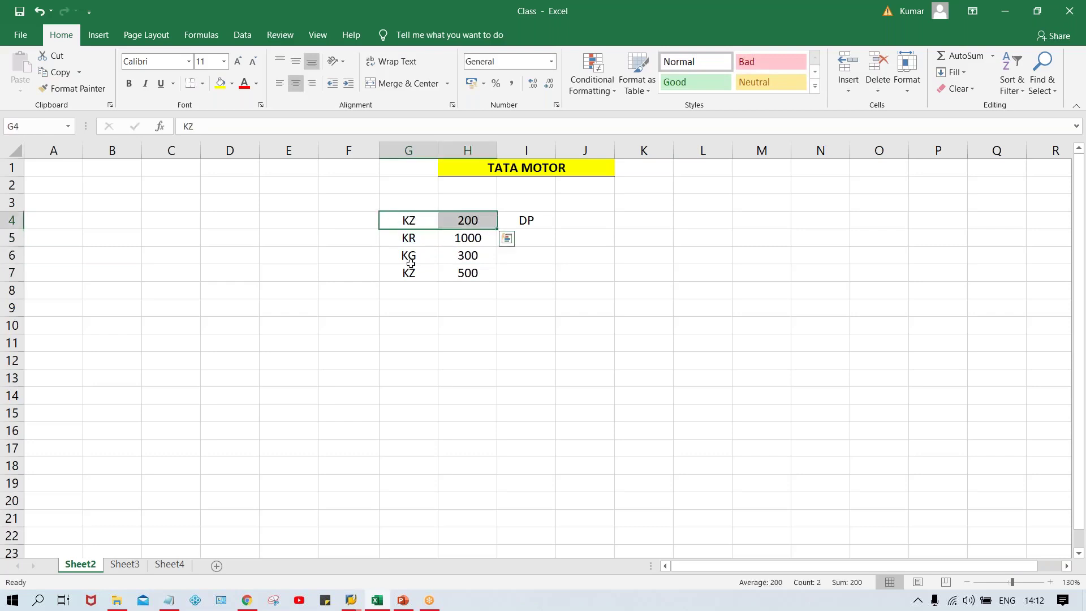
pyautogui.moveTo(414, 270); pyautogui.dragTo(461, 273)
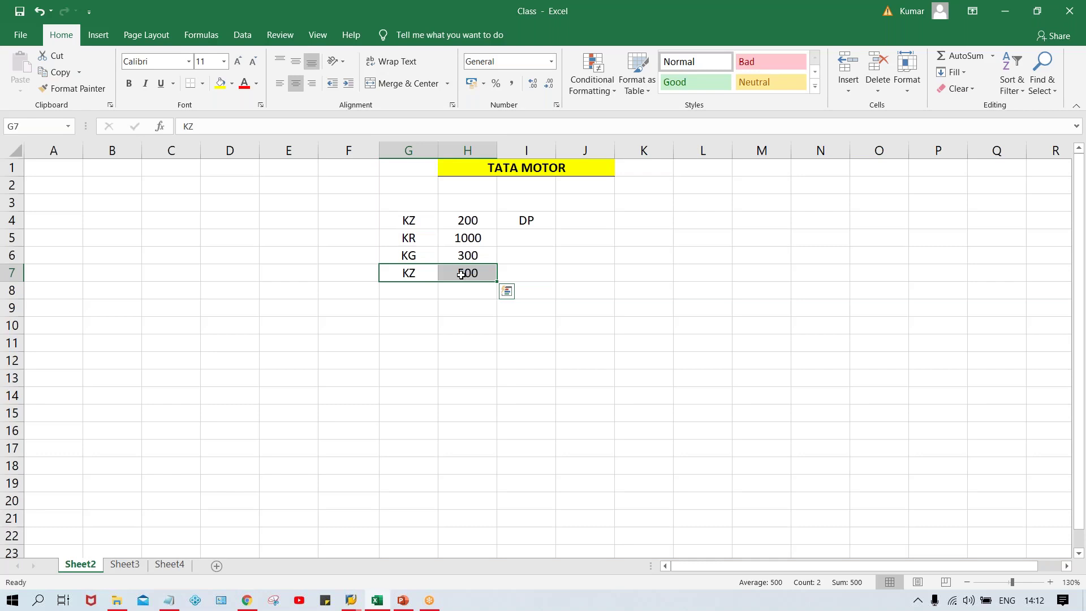
pyautogui.click(587, 257)
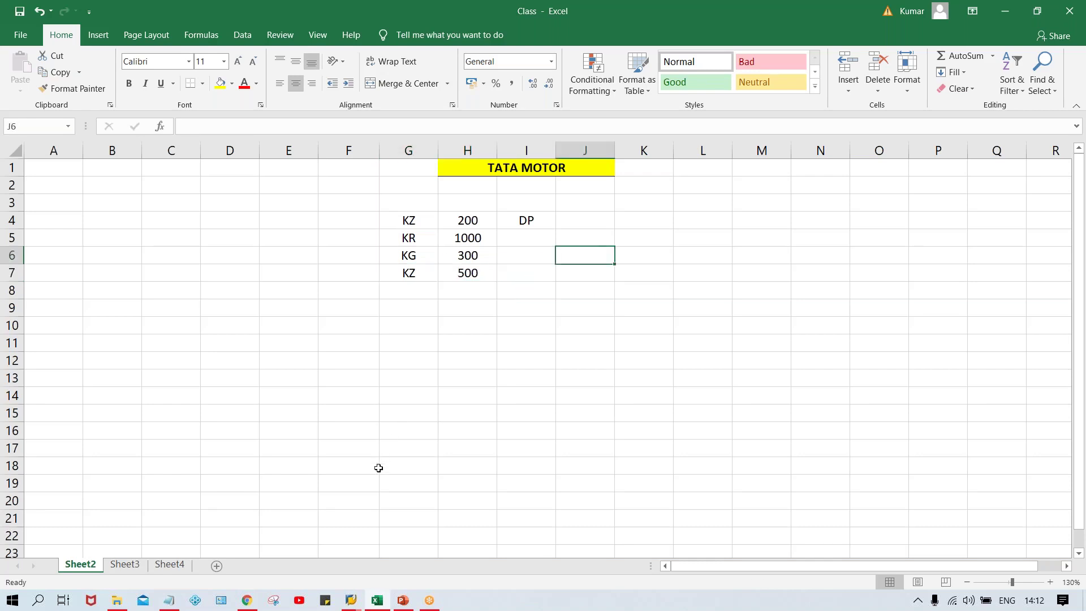
# Step: Switch to the Vendor Down Payment presentation in PowerPoint, review the slide with configuration and end-user steps, and return to the Excel sheet
pyautogui.click(404, 601)
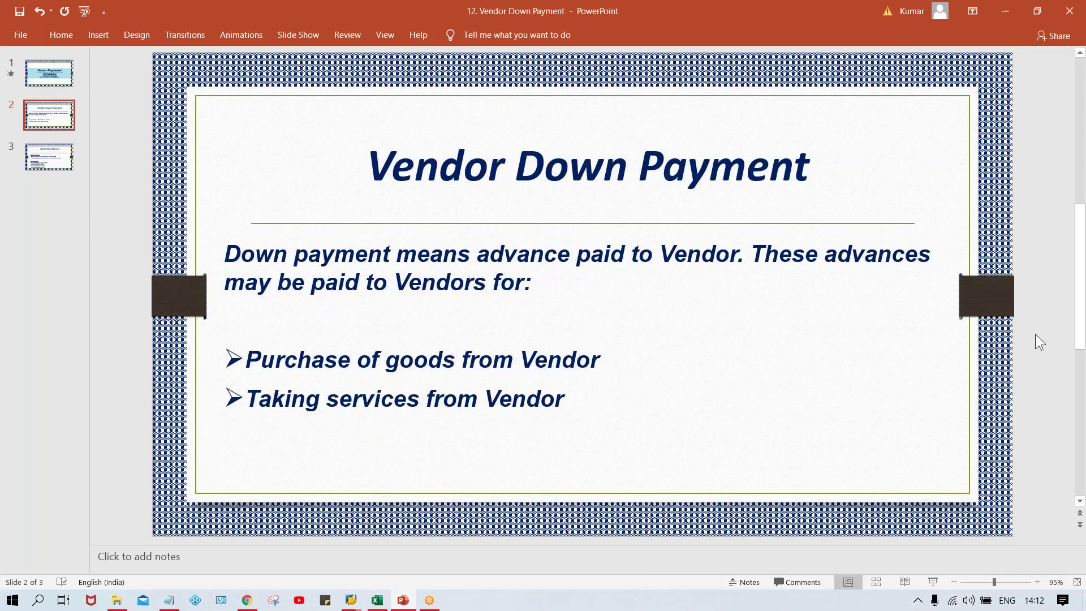
pyautogui.scroll(-1, 1035, 334)
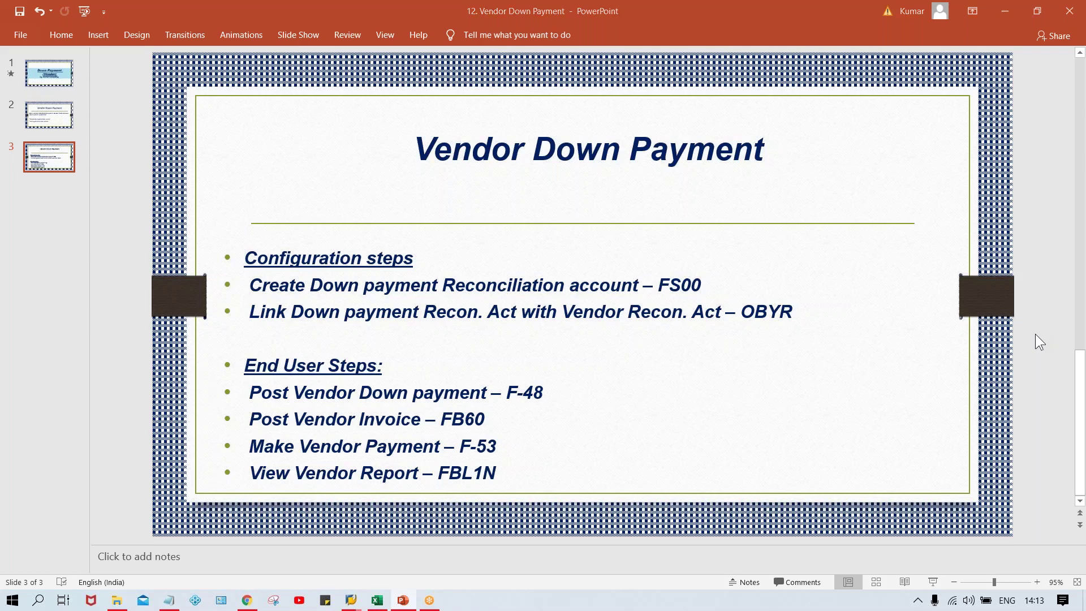
pyautogui.hotkey('alt', 'Tab')
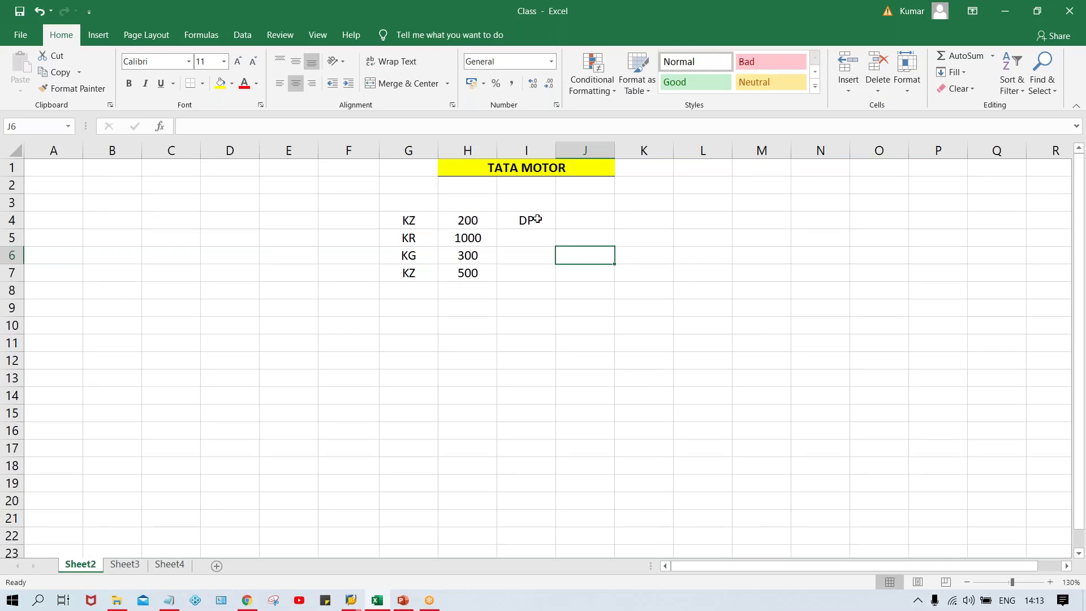
# Step: Move the table in G4:I7 so that it starts at cell C4
pyautogui.moveTo(402, 221); pyautogui.dragTo(530, 278)
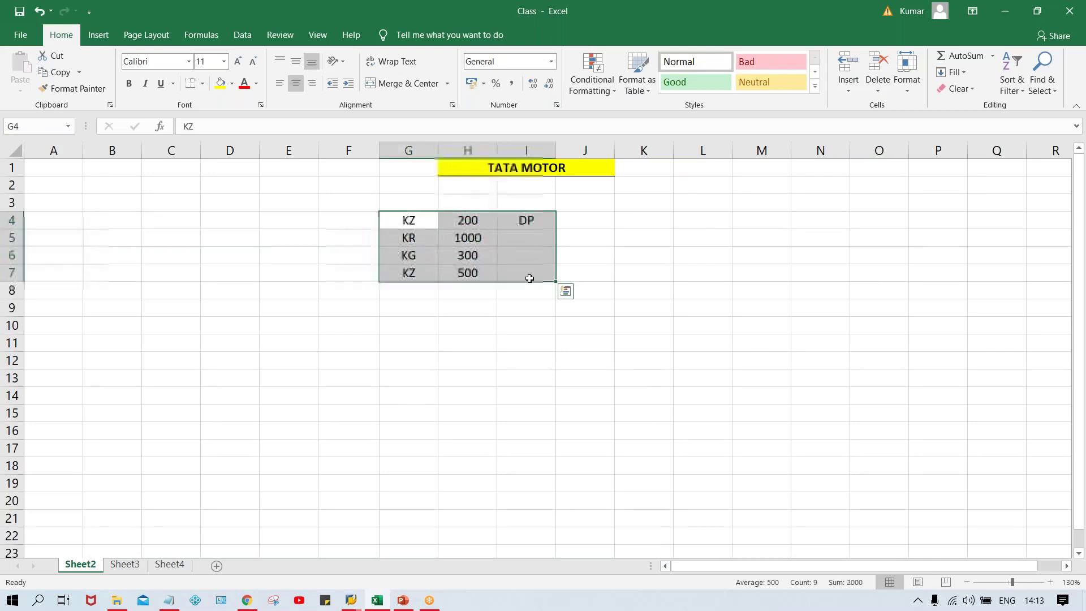
pyautogui.hotkey('ctrl', 'c')
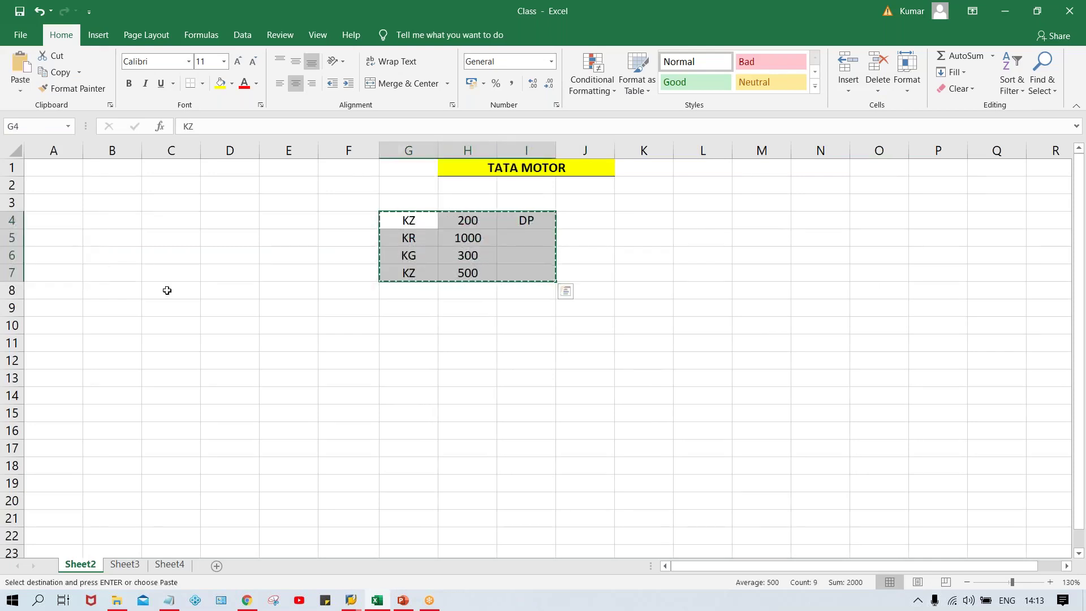
pyautogui.click(153, 207)
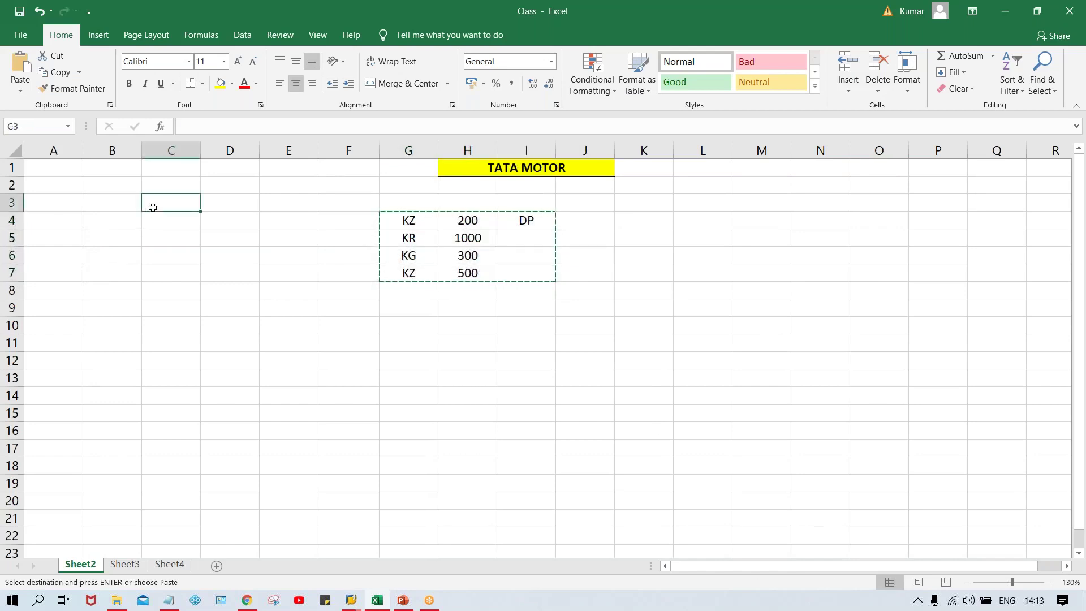
pyautogui.hotkey('ctrl', 'c')
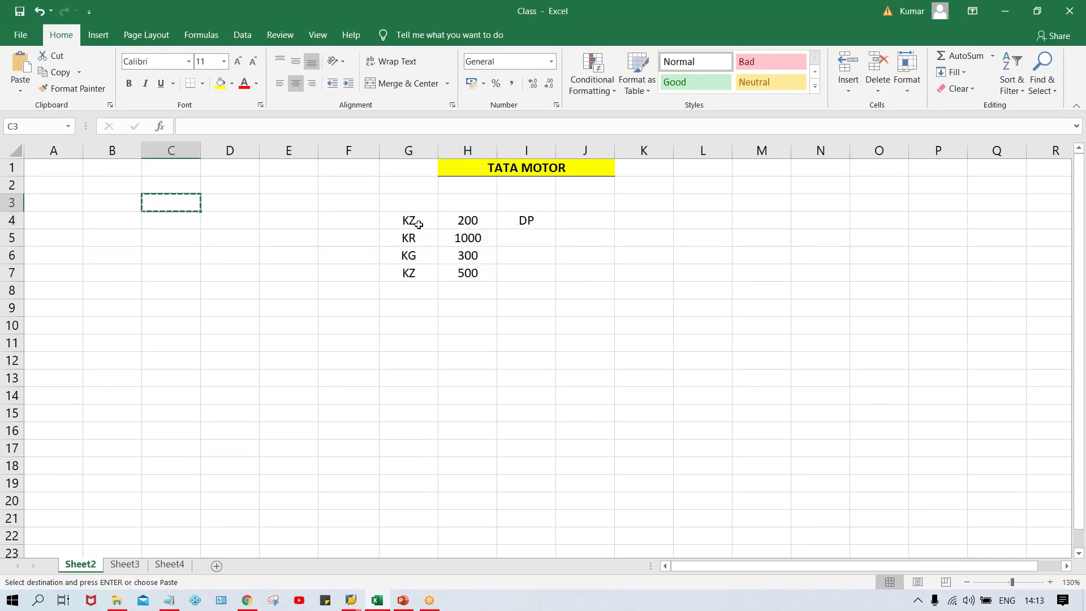
pyautogui.moveTo(419, 222); pyautogui.dragTo(515, 279)
pyautogui.hotkey('ctrl', 'c')
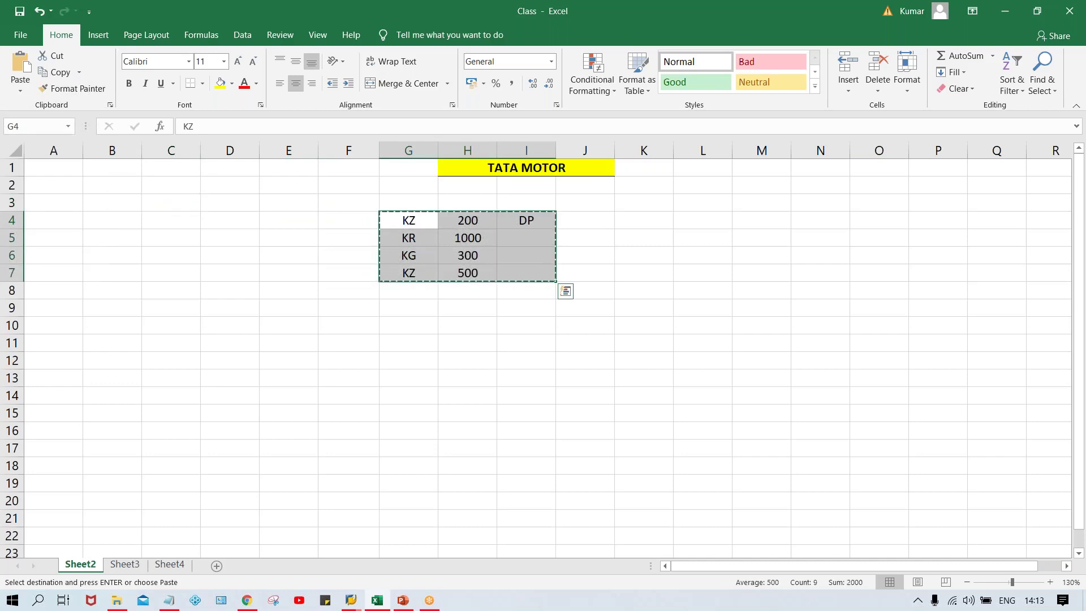
pyautogui.click(156, 218)
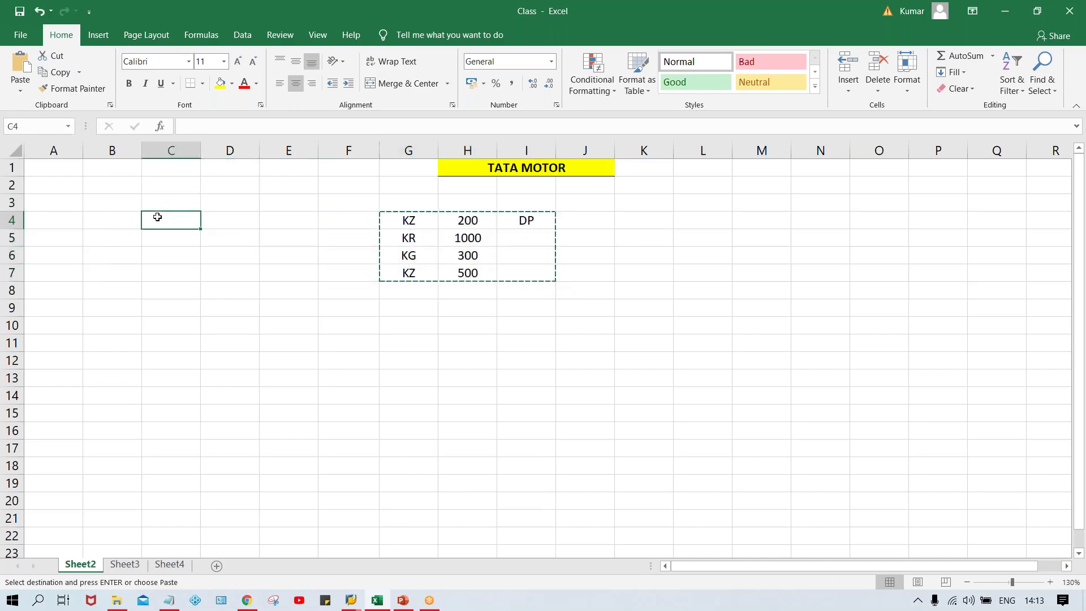
pyautogui.hotkey('ctrl', 'v')
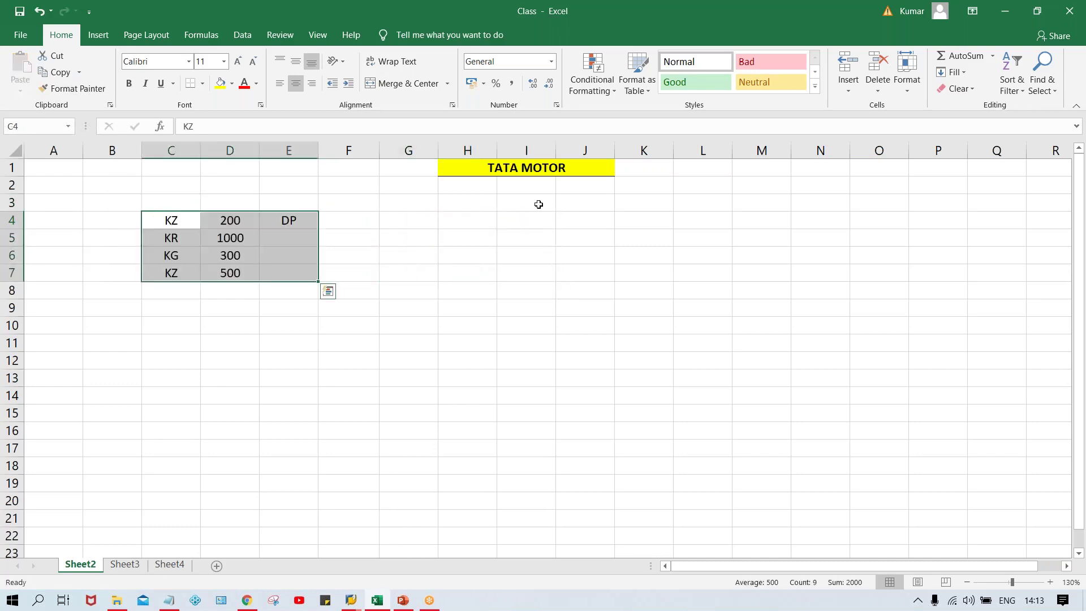
# Step: Add the bold column headings VENDORS in cell H3 and INV. in cell I3
pyautogui.click(477, 201)
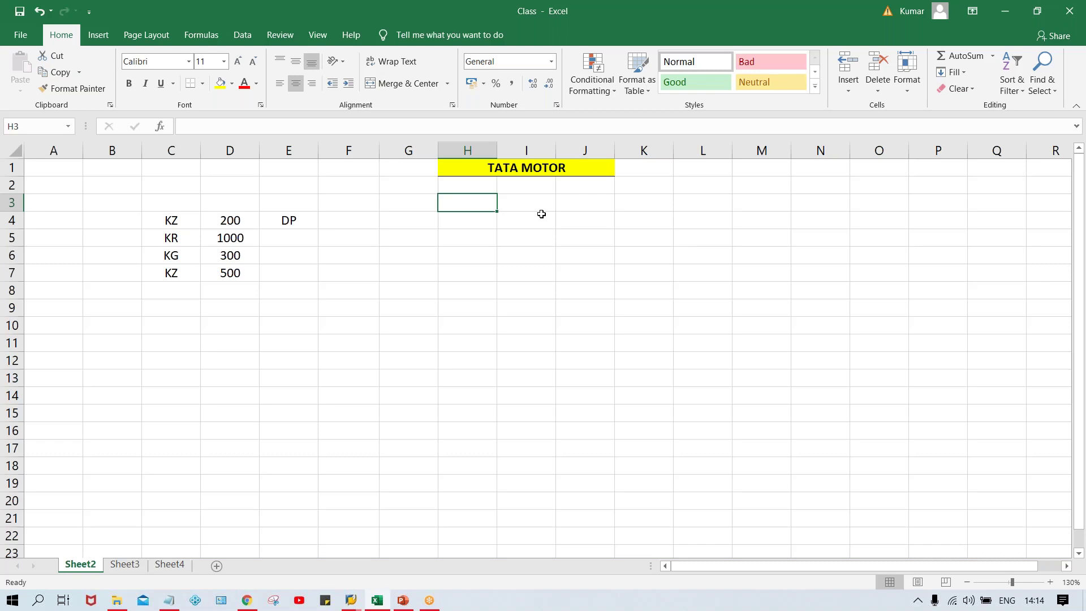
pyautogui.write('VENDOR')
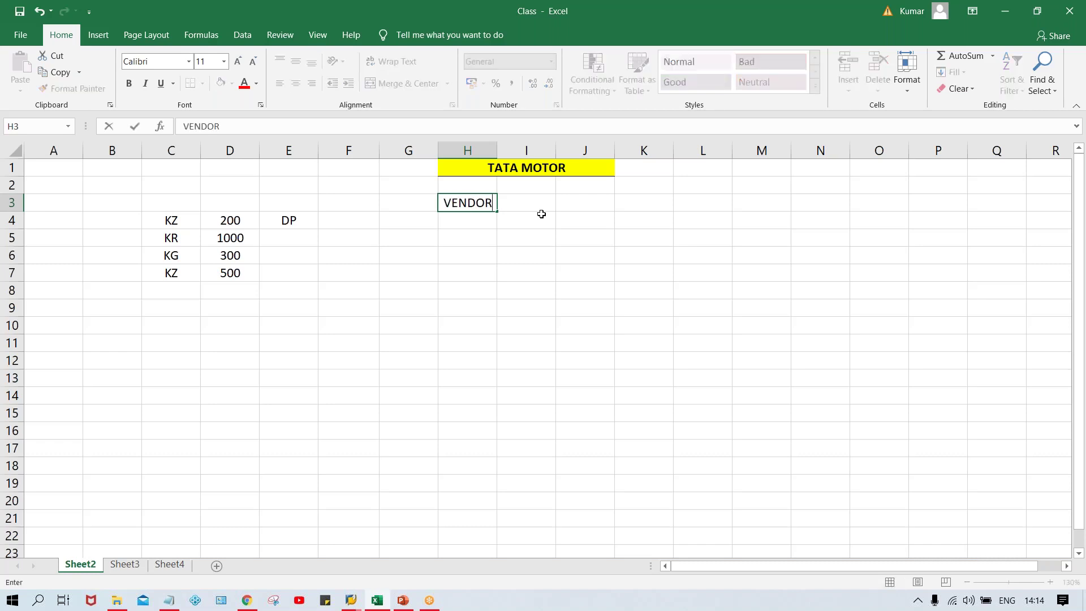
pyautogui.write('S')
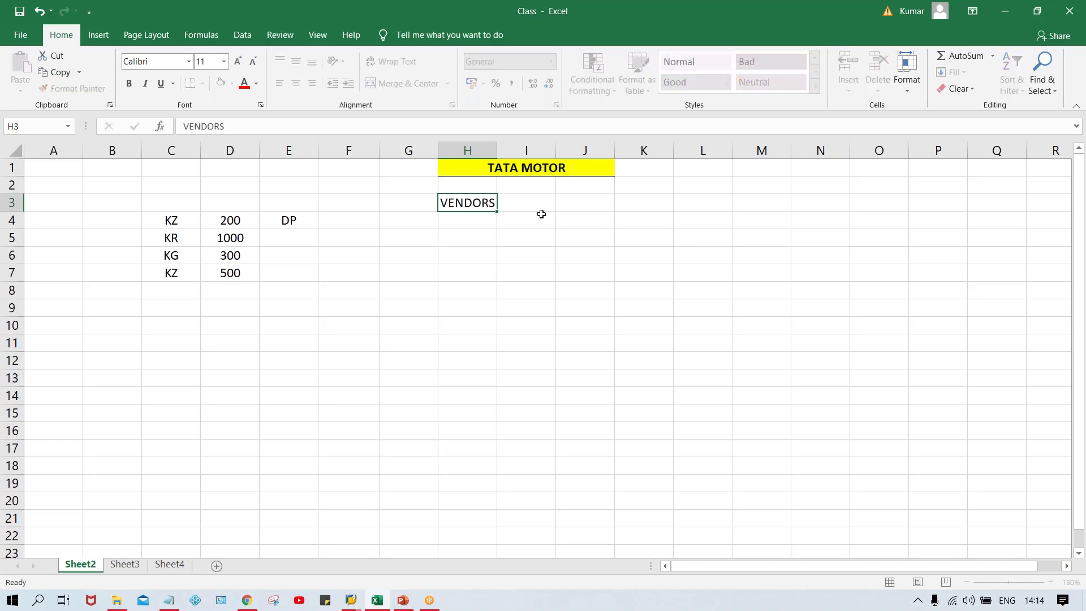
pyautogui.press('Tab')
pyautogui.write('INV.')
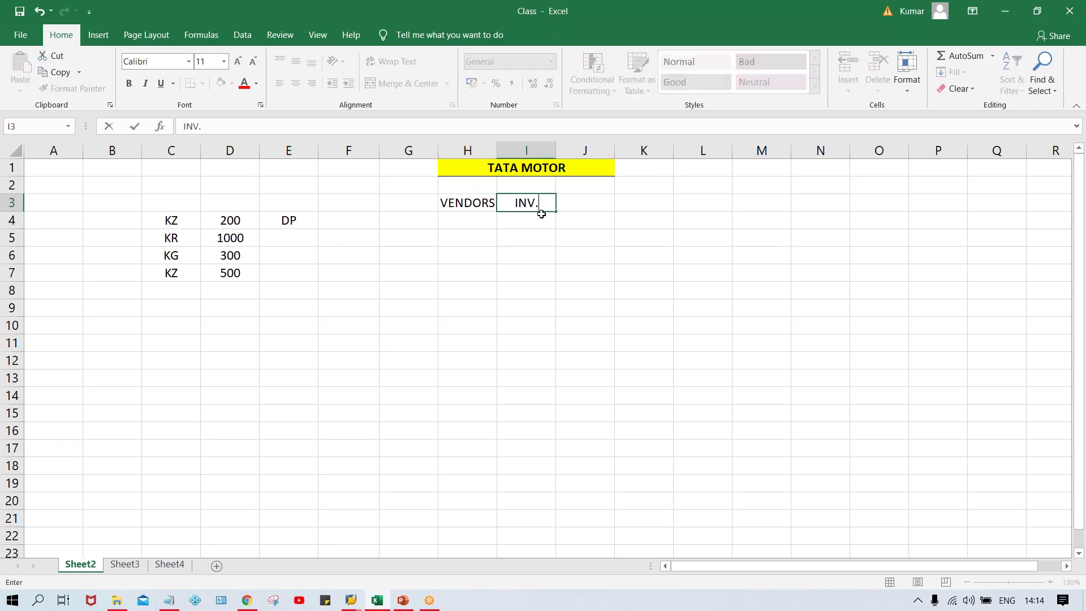
pyautogui.press('Return')
pyautogui.moveTo(467, 203); pyautogui.dragTo(513, 202)
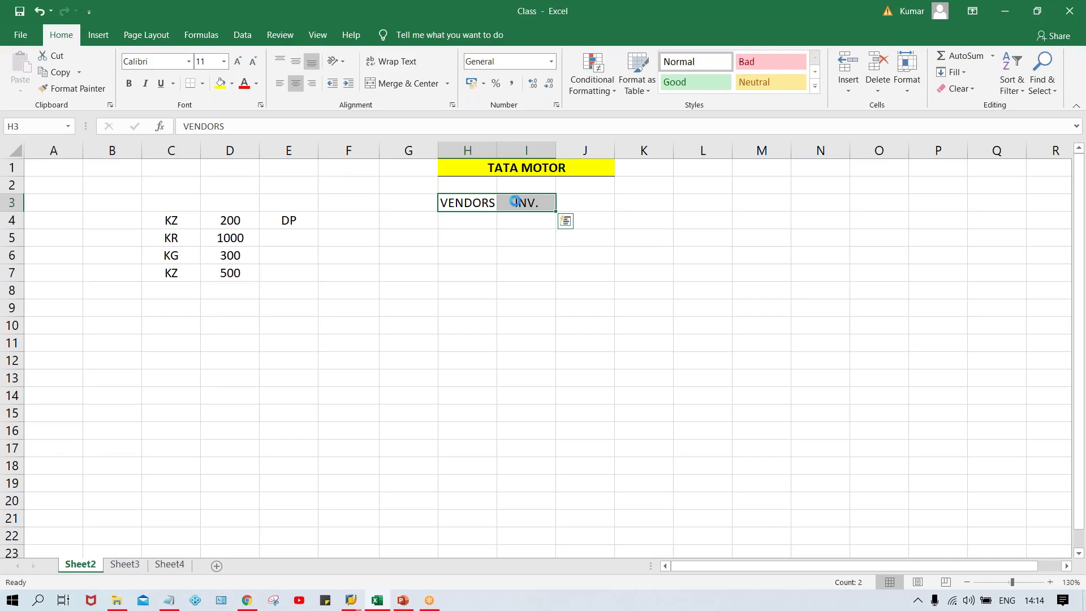
pyautogui.hotkey('ctrl', 'b')
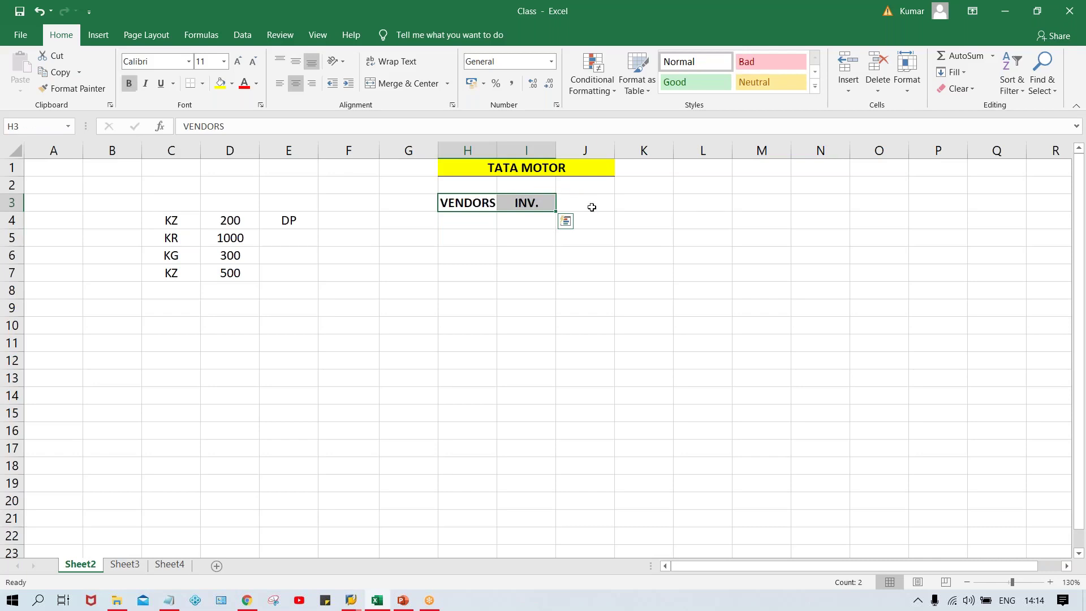
pyautogui.click(405, 202)
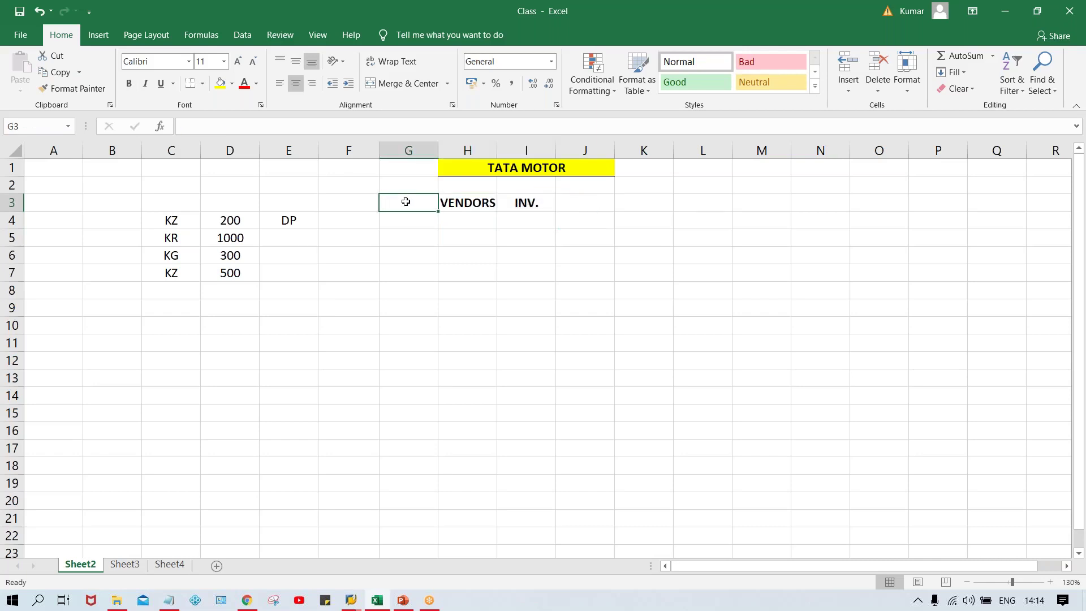
# Step: List the vendors A to J in cells H4 to H13 under the VENDORS heading
pyautogui.click(491, 219)
pyautogui.write('A')
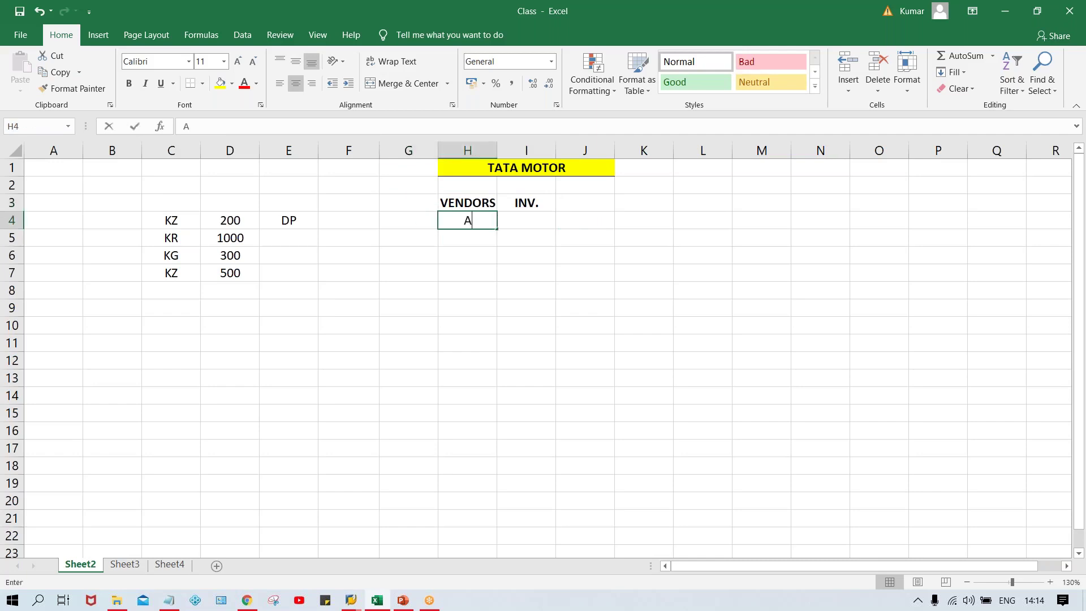
pyautogui.press('Return')
pyautogui.write('B C ')
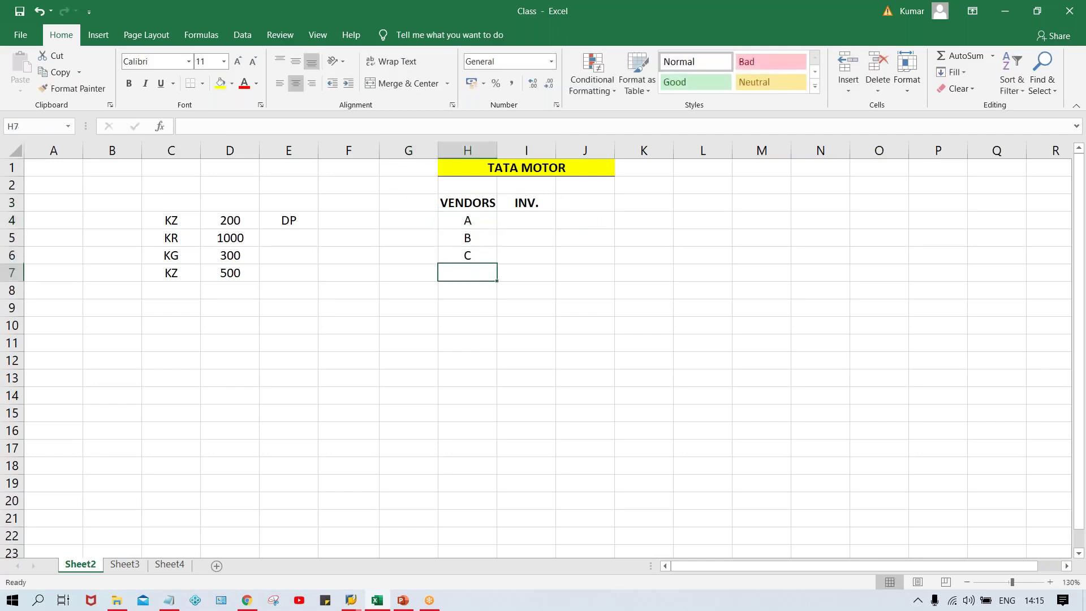
pyautogui.write('D E F G H')
pyautogui.press('Return')
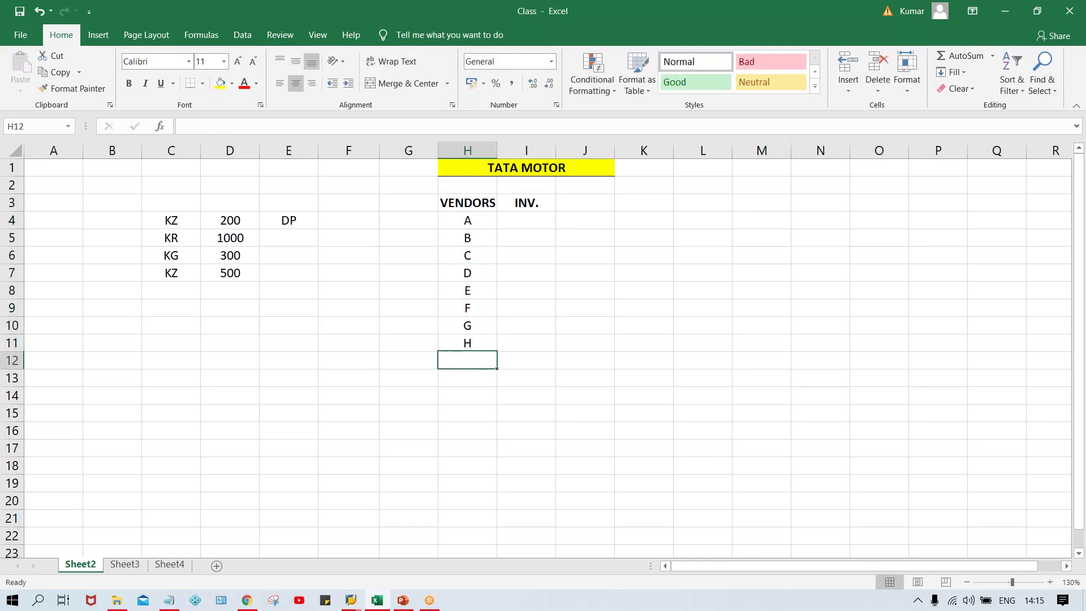
pyautogui.write('I')
pyautogui.press('Return')
pyautogui.write('J')
pyautogui.press('Return')
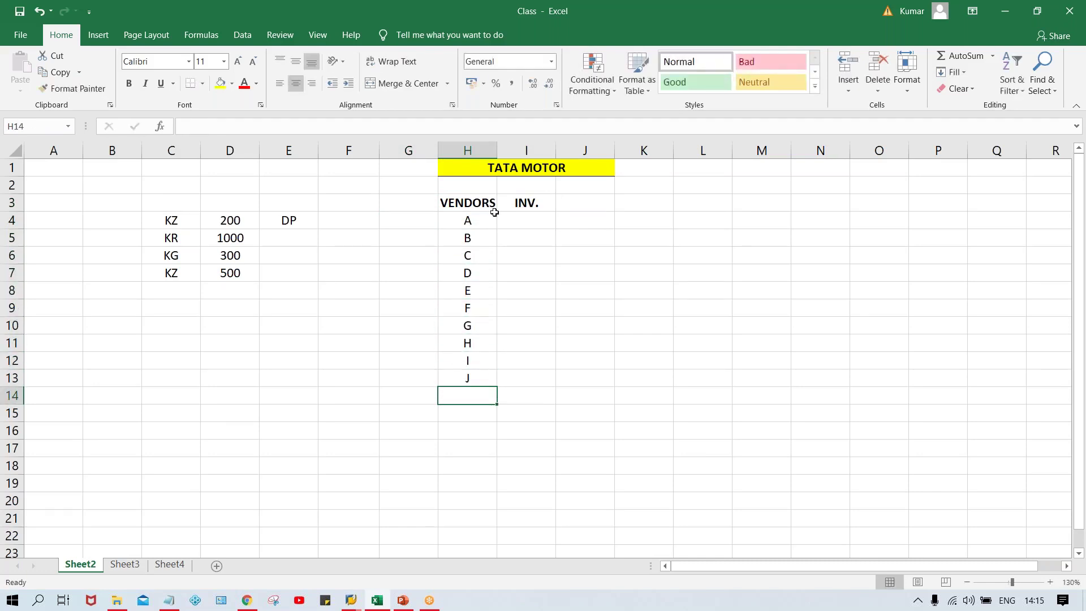
# Step: Enter the invoice amounts 5000, 4000, 1500, 6500 and 8000 for vendors A to E in cells I4 to I8
pyautogui.click(537, 226)
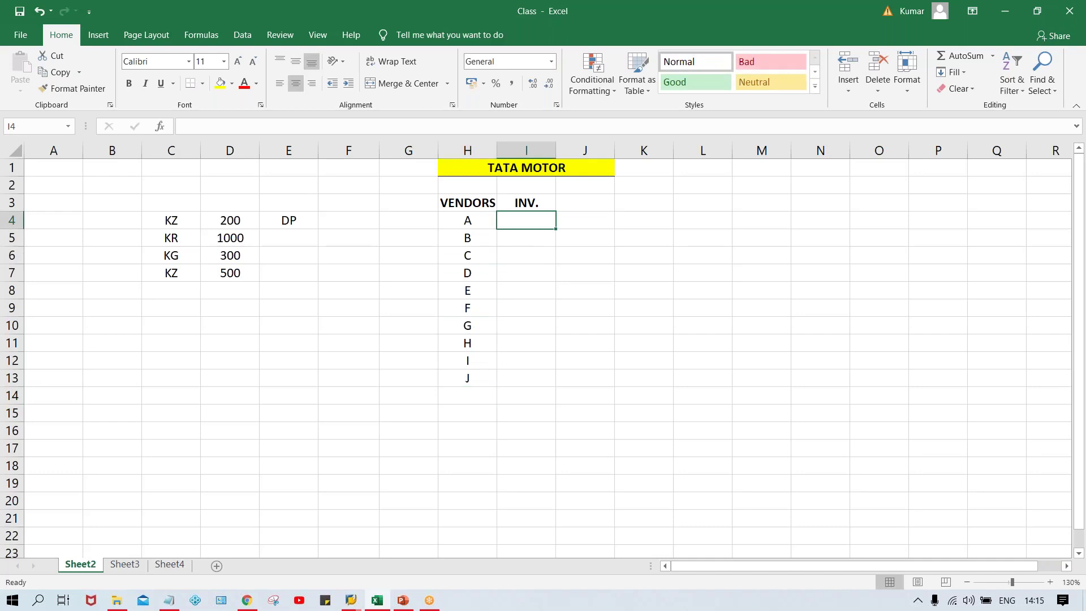
pyautogui.write('5000')
pyautogui.press('Return')
pyautogui.write('4000')
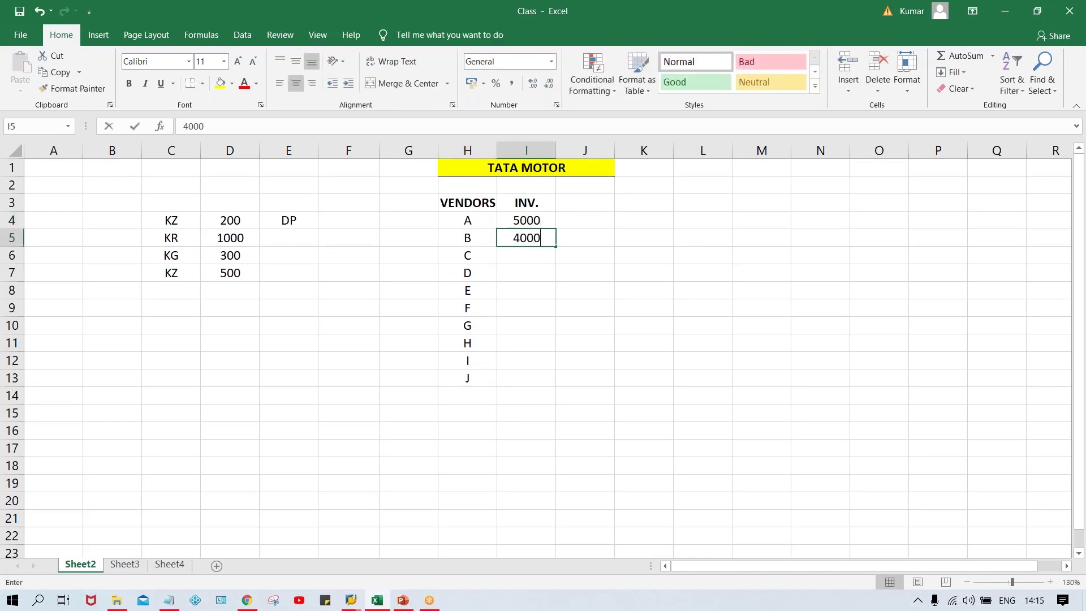
pyautogui.press('Return')
pyautogui.write('1500')
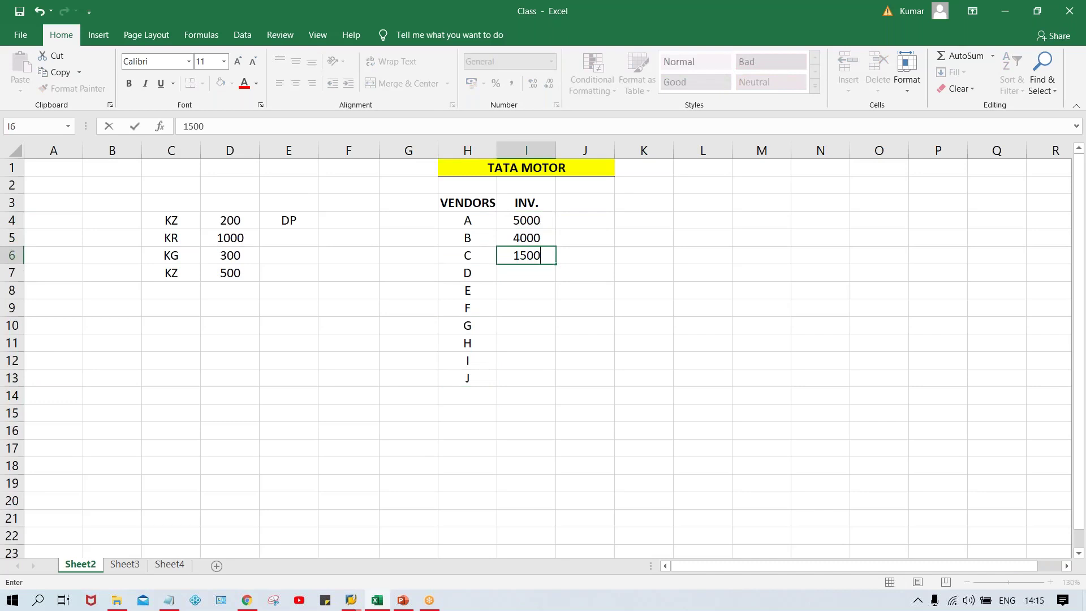
pyautogui.press('Return')
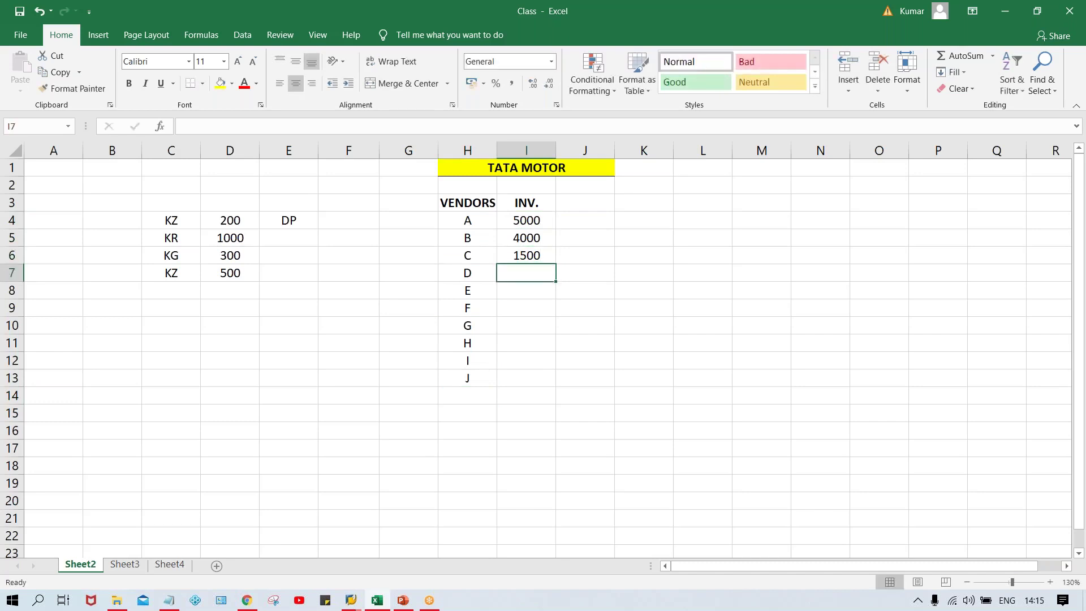
pyautogui.write('6500')
pyautogui.press('Return')
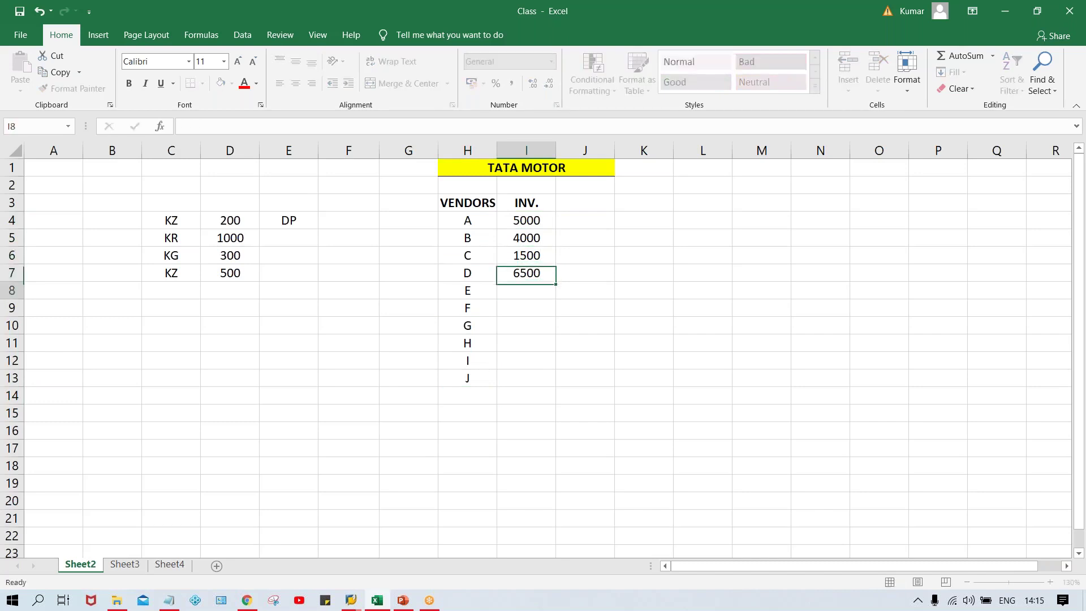
pyautogui.write('8000')
pyautogui.press('Return')
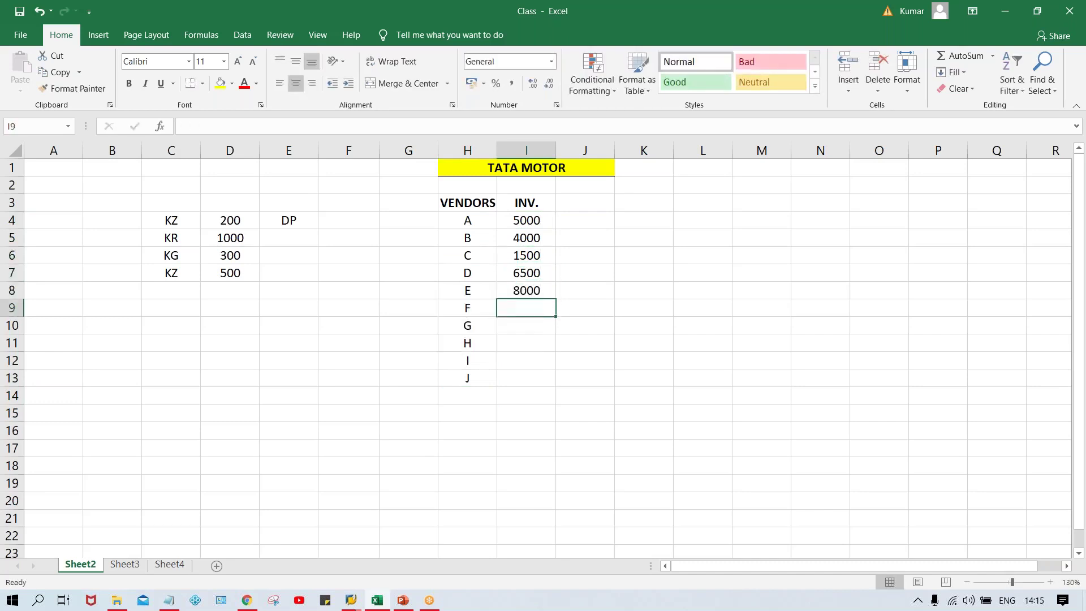
# Step: Enter the invoice amounts 4000, 3000, 6000, 4000 and 7000 for vendors F to J in cells I9 to I13
pyautogui.write('4000')
pyautogui.press('Return')
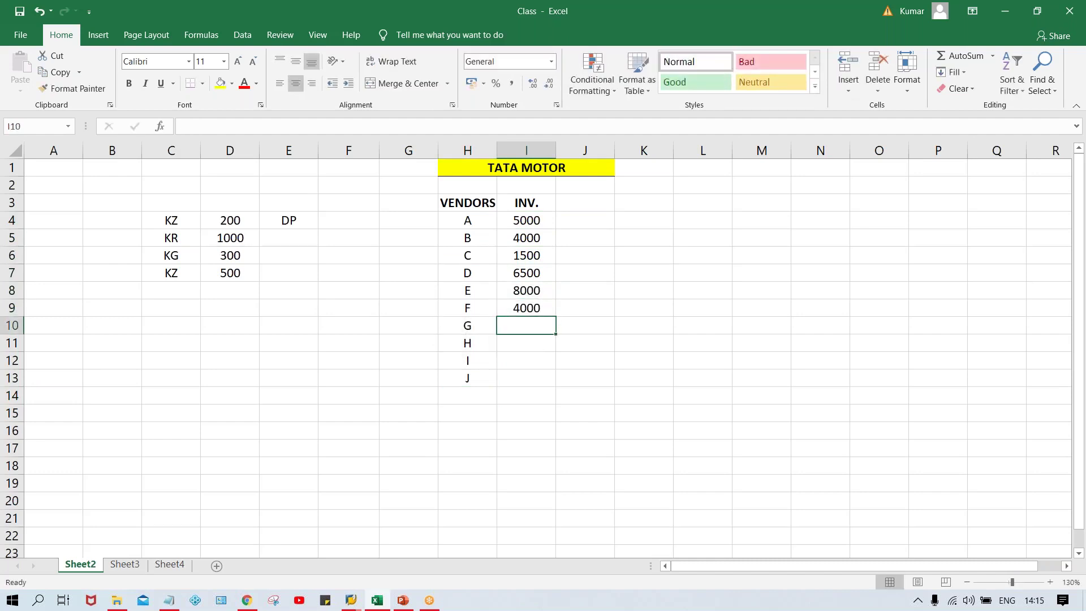
pyautogui.write('3000')
pyautogui.press('Return')
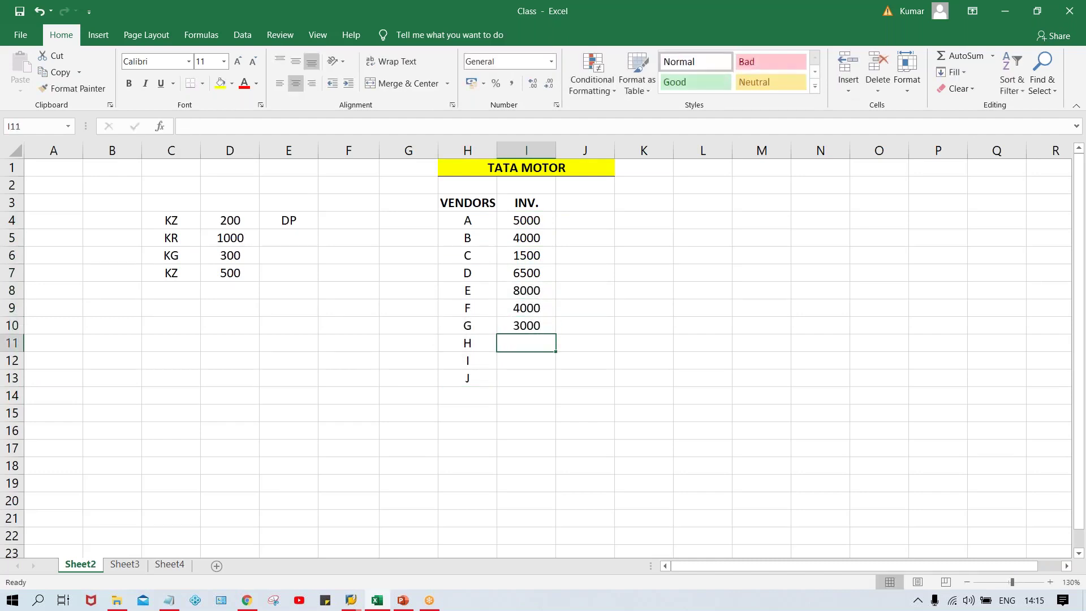
pyautogui.write('6000')
pyautogui.press('Return')
pyautogui.write('4000')
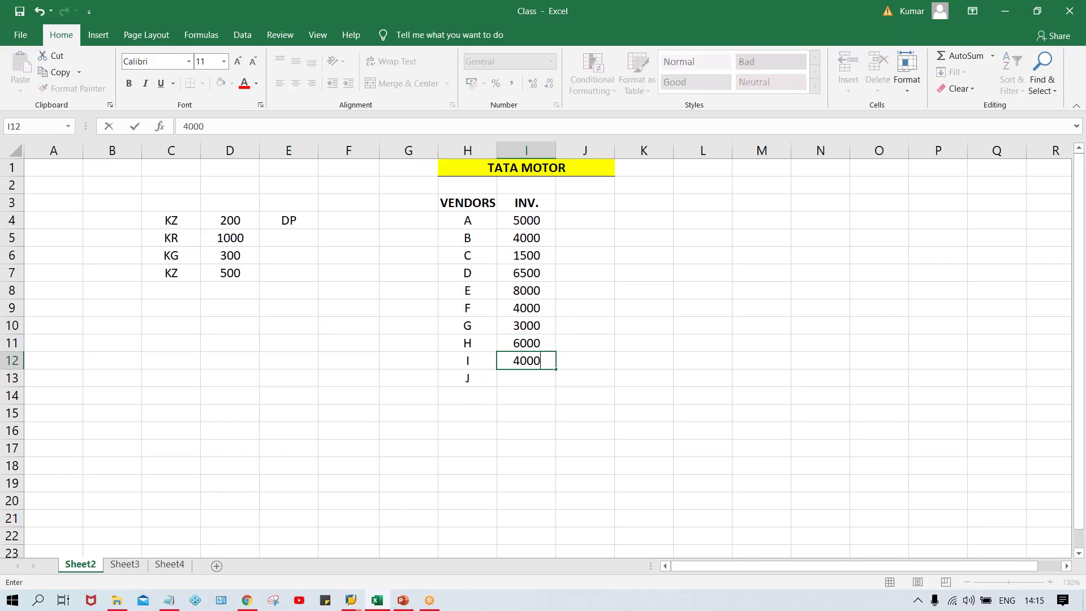
pyautogui.press('Return')
pyautogui.write('7000')
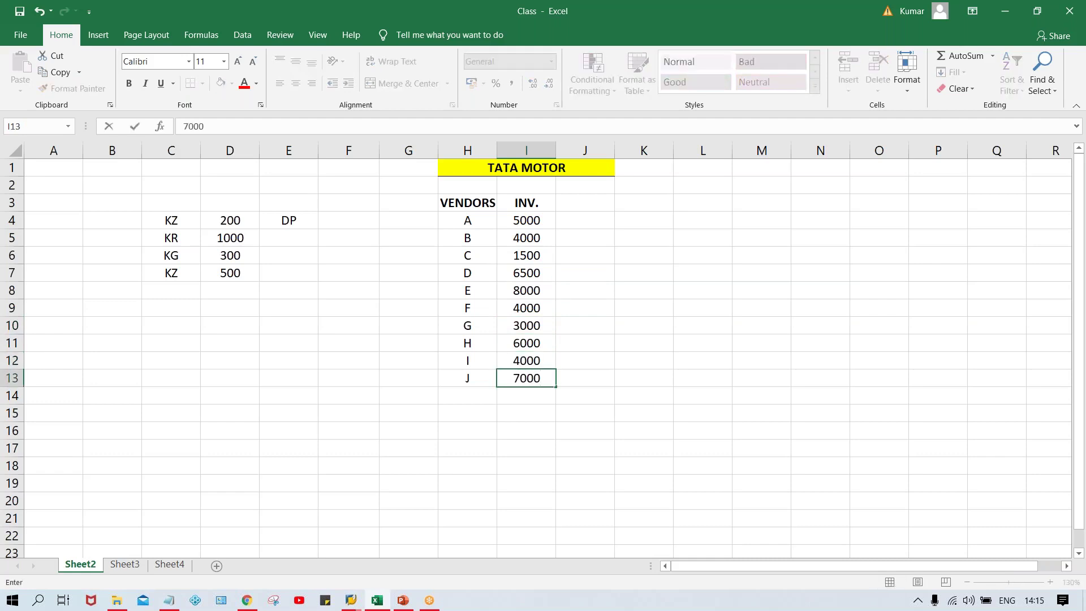
pyautogui.press('Return')
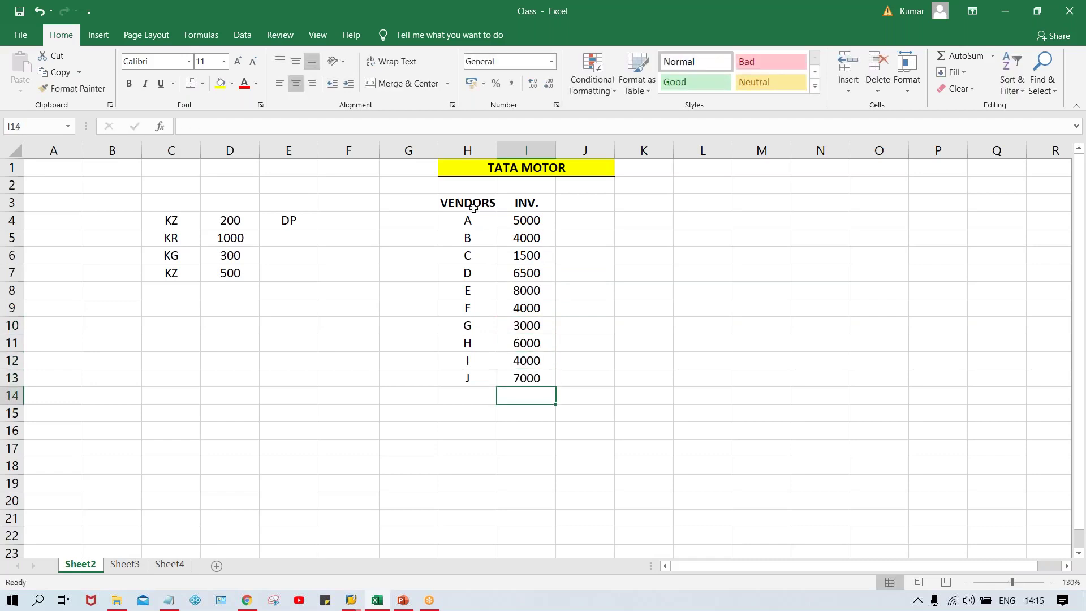
# Step: Add a bottom border under the VENDORS and INV. headings in cells H3:I3
pyautogui.moveTo(486, 197); pyautogui.dragTo(526, 202)
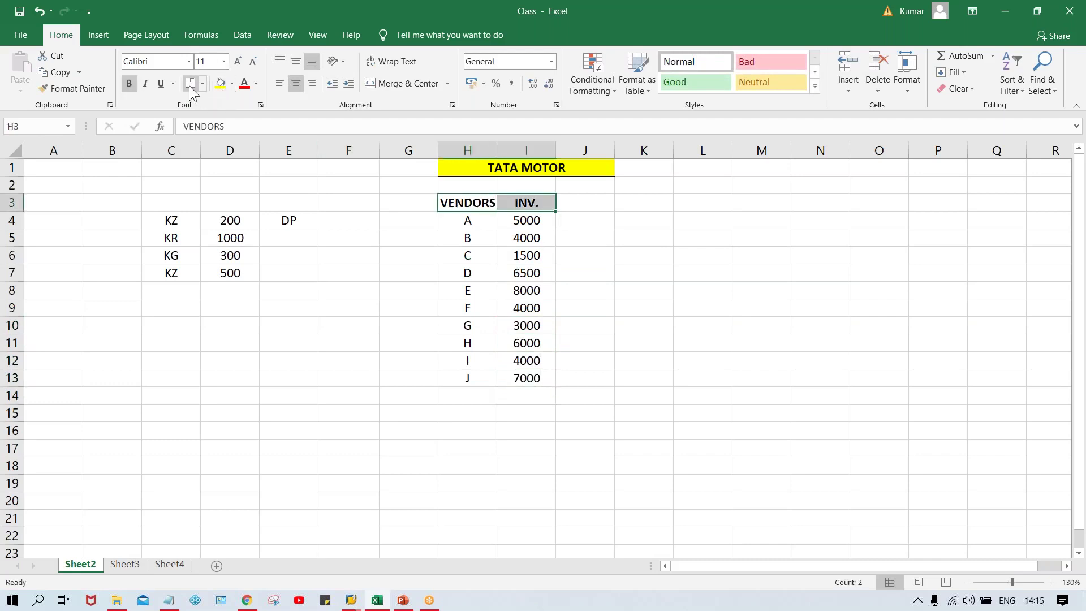
pyautogui.click(632, 240)
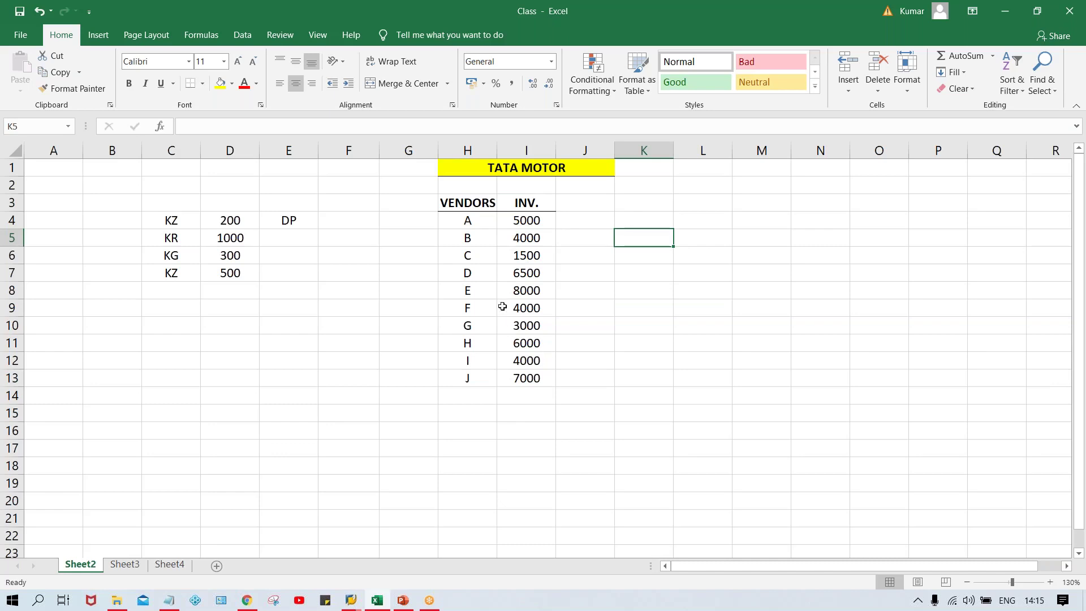
# Step: Add the bold label TTL PYB. in cell H15 below the vendor list
pyautogui.click(512, 417)
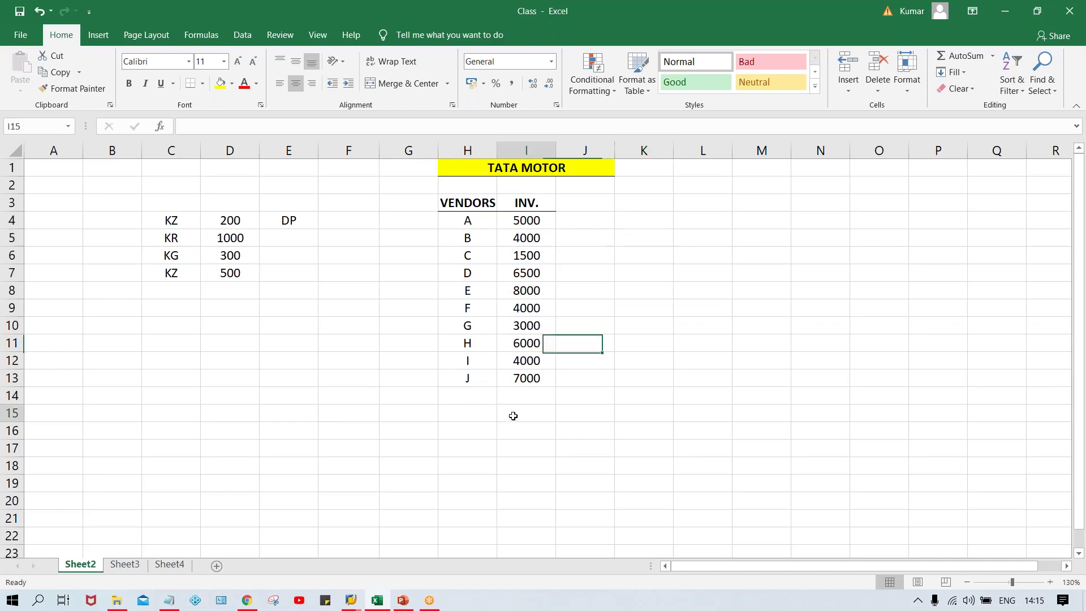
pyautogui.click(468, 411)
pyautogui.write('T')
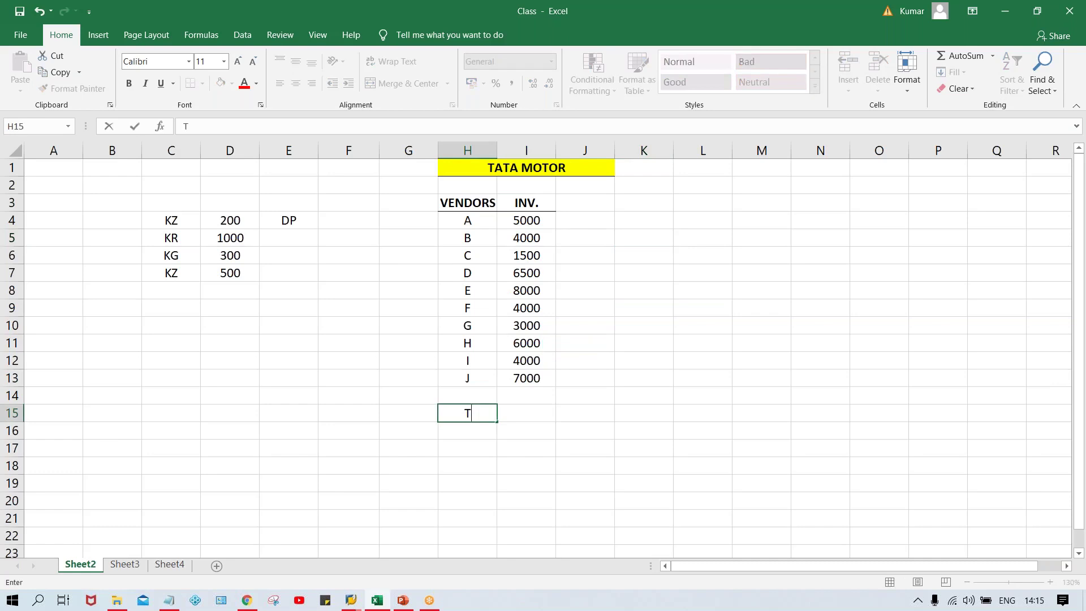
pyautogui.write('TL PYB.')
pyautogui.press('Return')
pyautogui.press('Up')
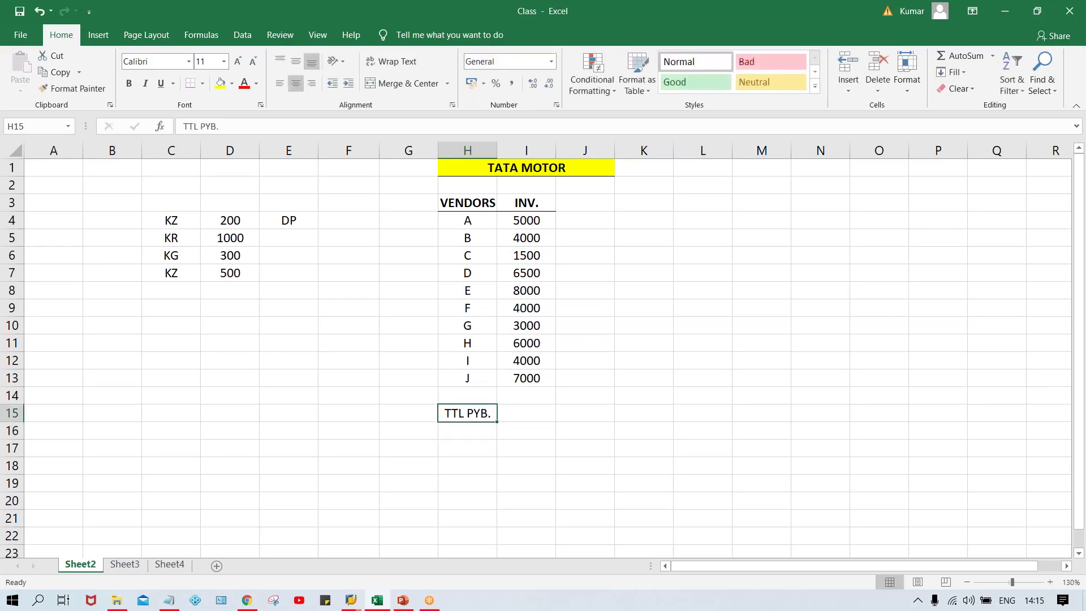
pyautogui.hotkey('ctrl', 'b')
# Step: Check the sum of the invoice amounts in I4:I13 and enter 49K as the total payable in cell I15
pyautogui.click(525, 415)
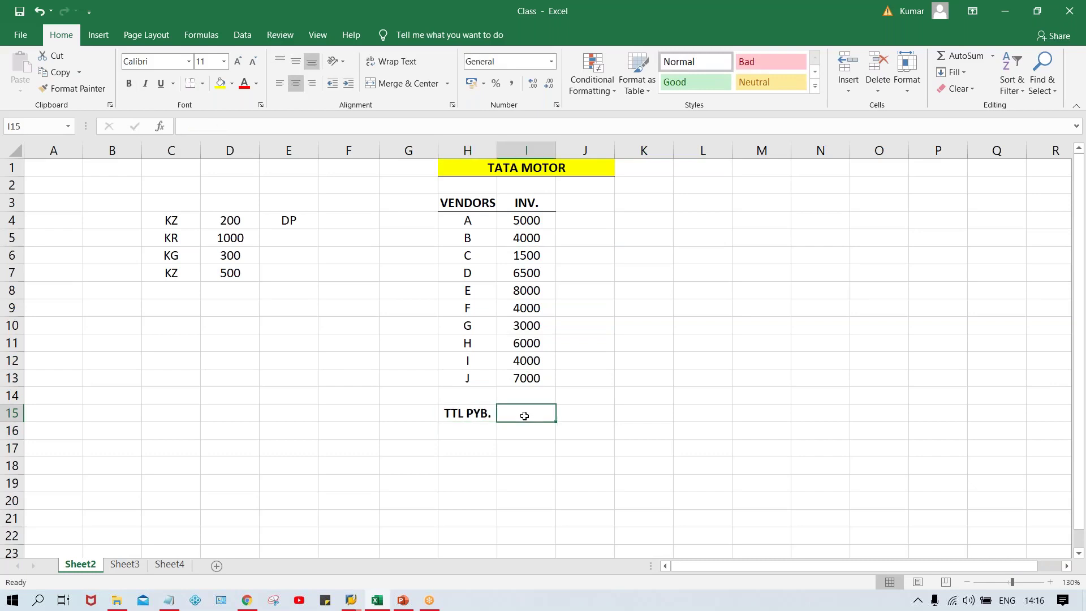
pyautogui.click(520, 223)
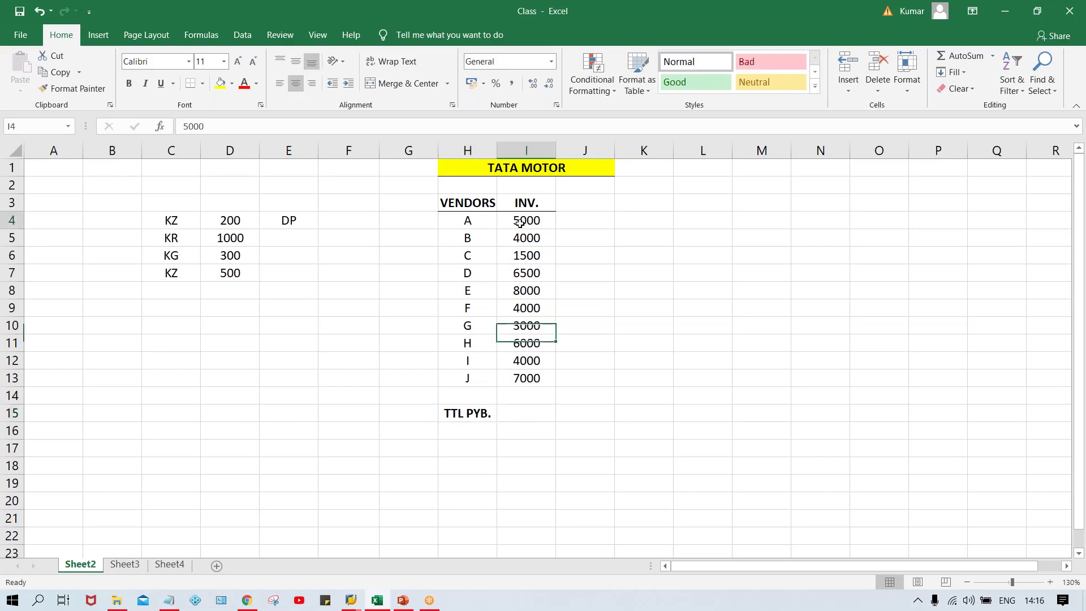
pyautogui.hotkey('shift', 'Down')
pyautogui.hotkey('shift', 'Down')
pyautogui.hotkey('shift', 'Down')
pyautogui.hotkey('shift', 'Down')
pyautogui.hotkey('shift', 'Down')
pyautogui.hotkey('shift', 'Down')
pyautogui.hotkey('shift', 'Down')
pyautogui.hotkey('shift', 'Down')
pyautogui.hotkey('shift', 'Down')
pyautogui.hotkey('shift', 'Down')
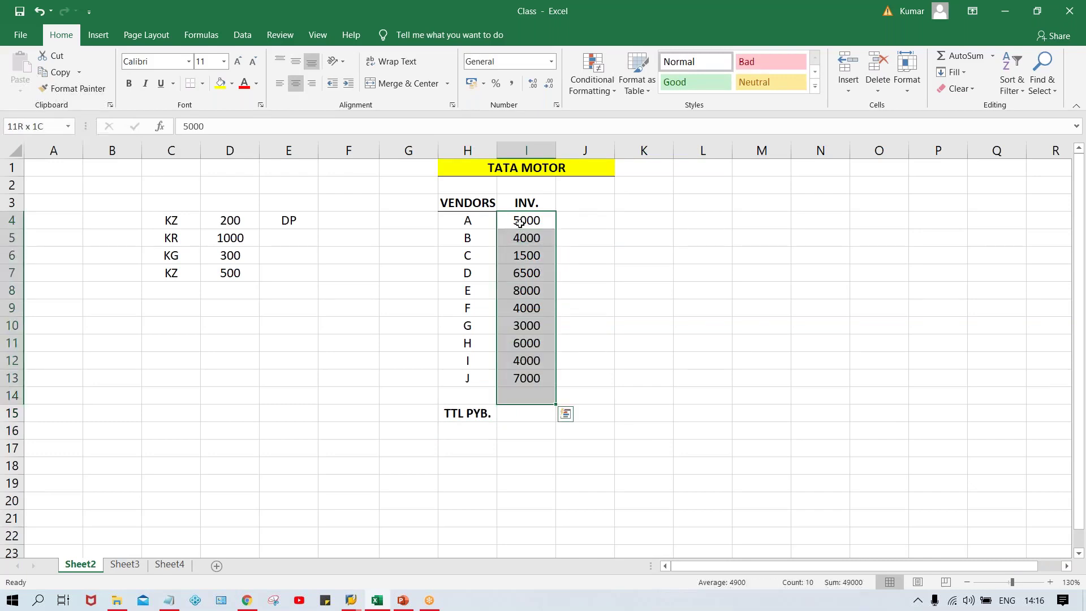
pyautogui.hotkey('shift', 'Up')
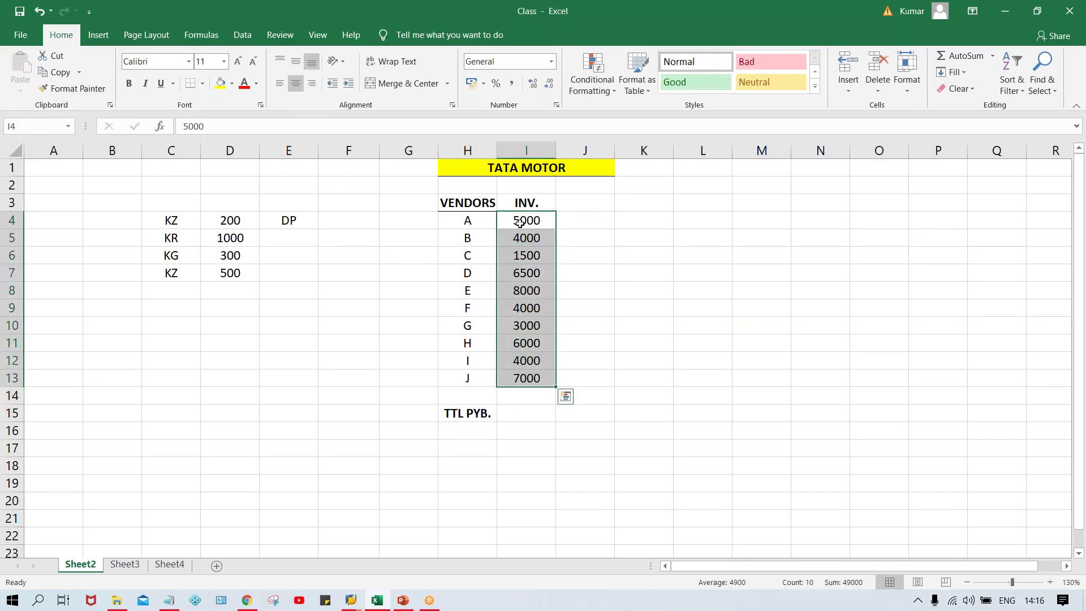
pyautogui.click(516, 419)
pyautogui.write('49')
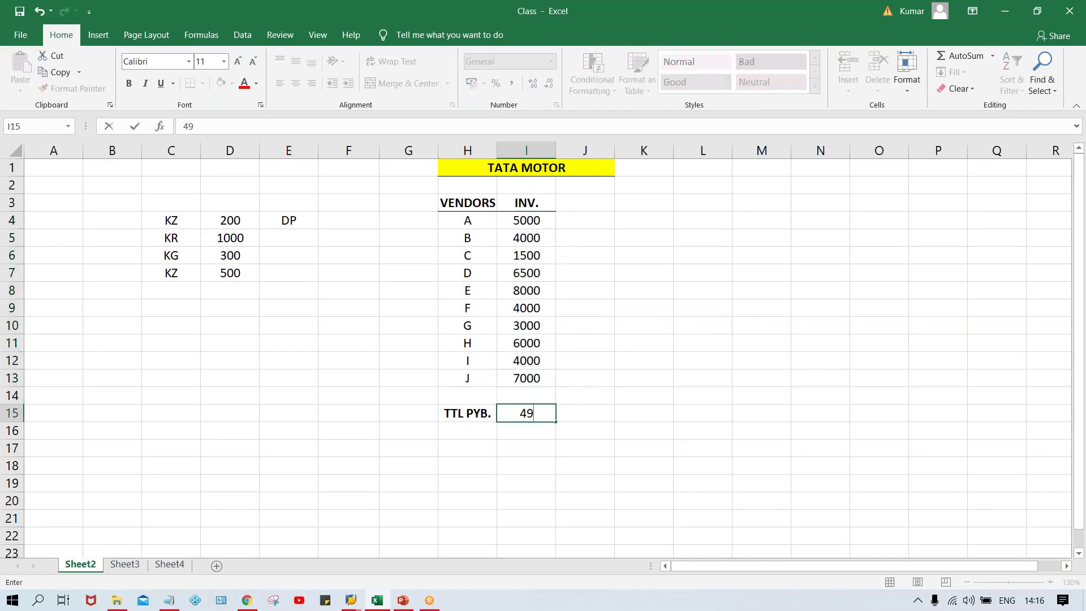
pyautogui.write('K')
pyautogui.press('Return')
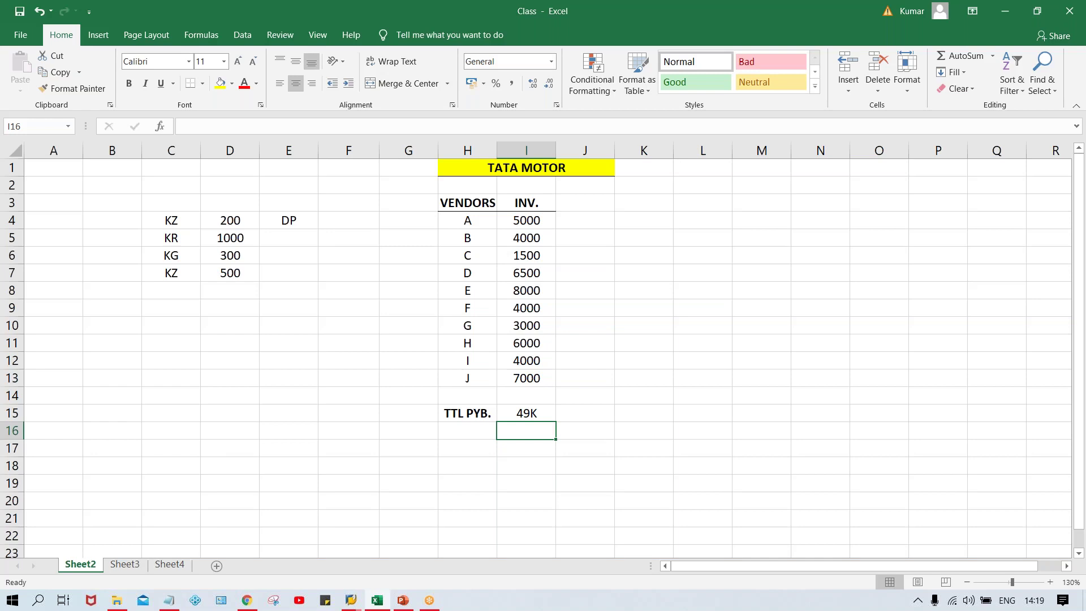
# Step: Review the invoice amounts in I4:I13, particularly those of vendors A and B, against the total payable in I15
pyautogui.click(586, 419)
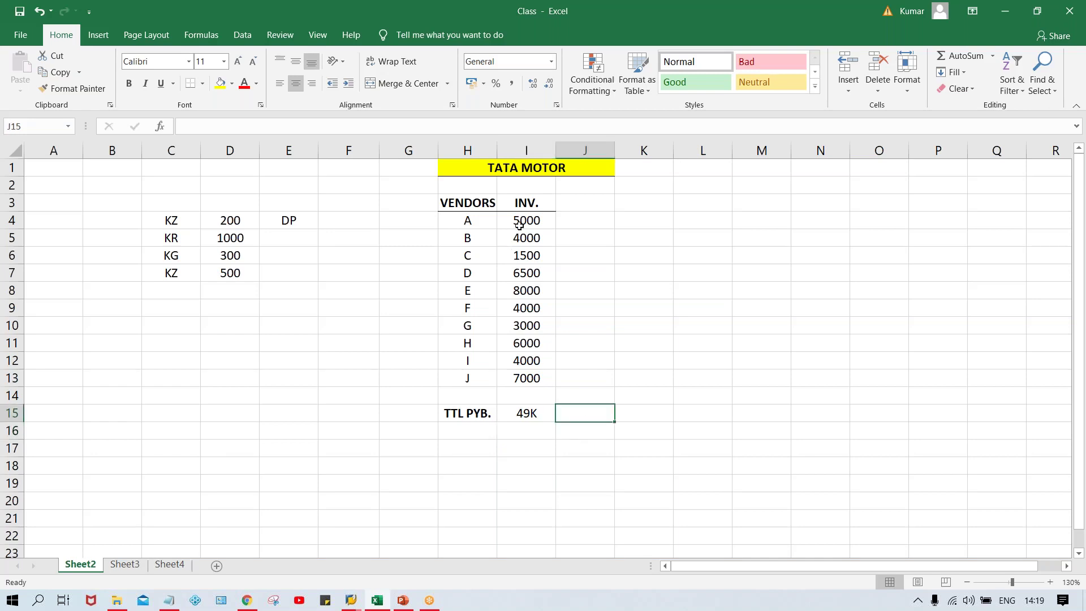
pyautogui.click(523, 417)
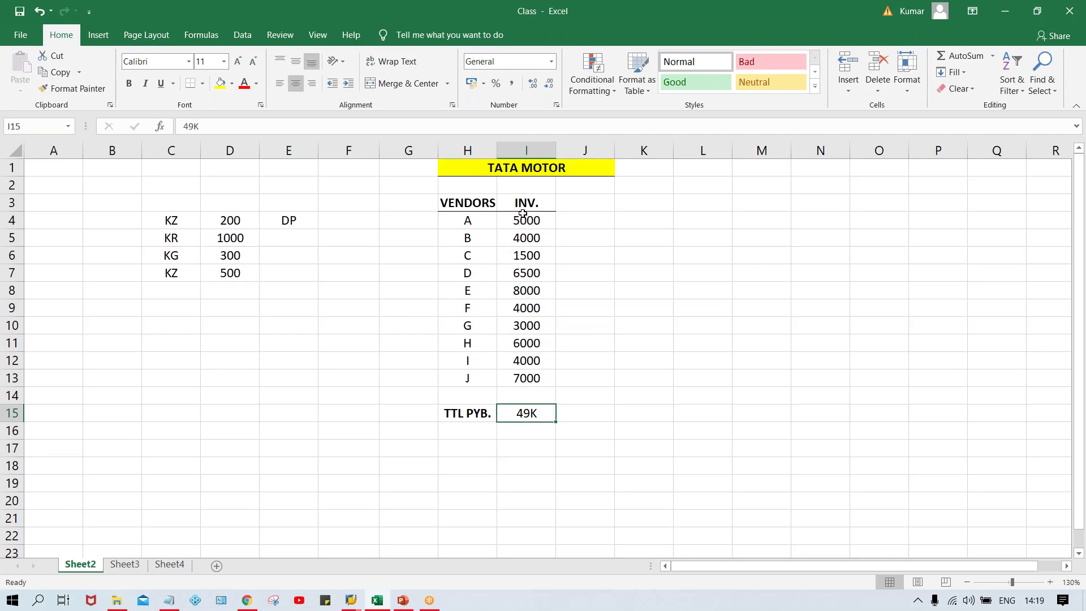
pyautogui.moveTo(524, 220); pyautogui.dragTo(526, 375)
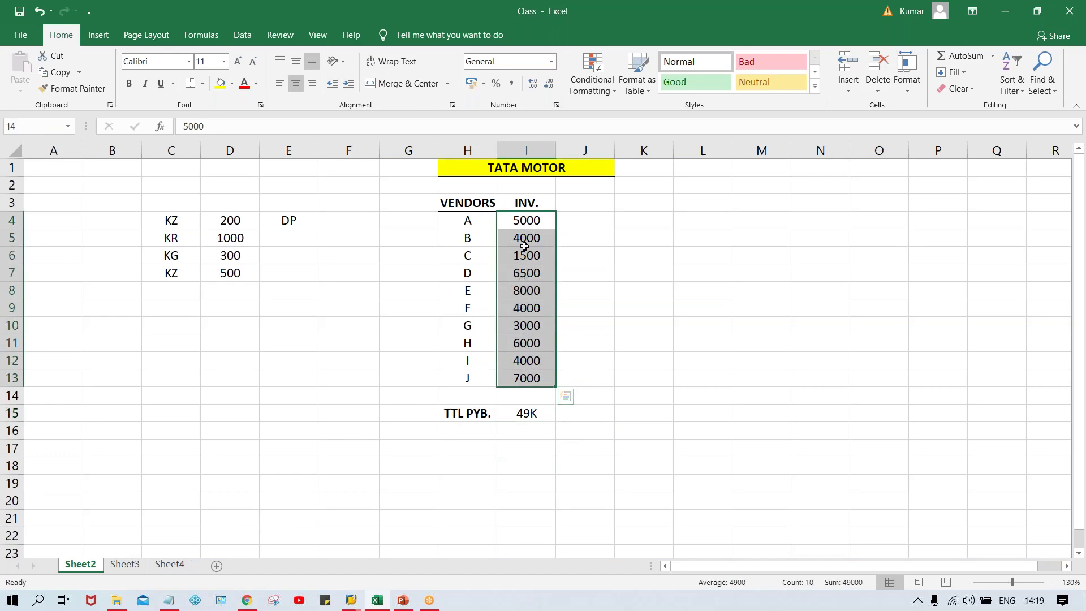
pyautogui.moveTo(525, 224); pyautogui.dragTo(525, 375)
pyautogui.click(459, 217)
pyautogui.click(527, 216)
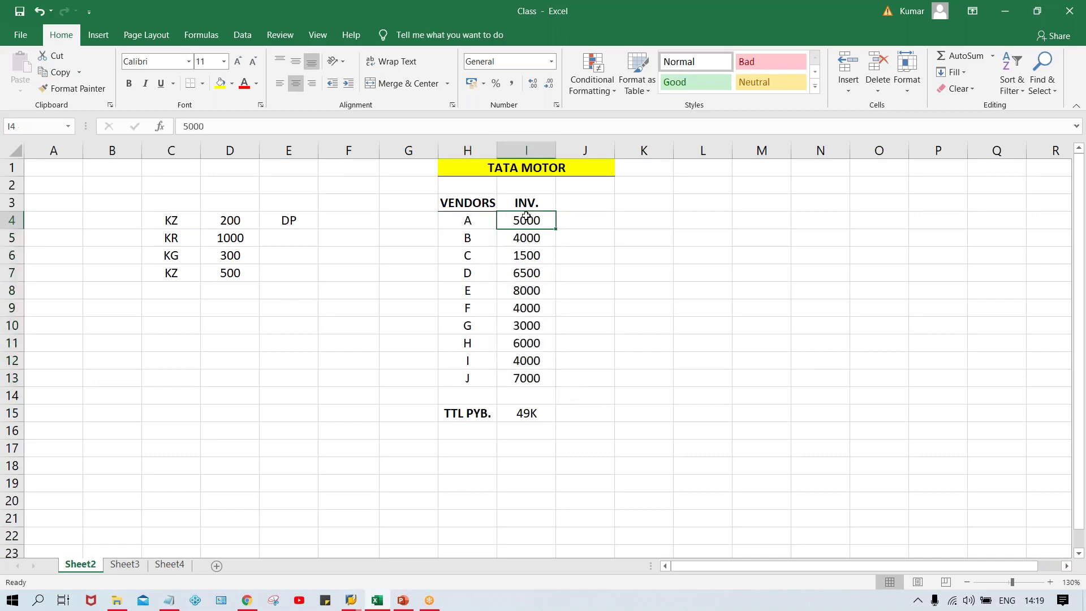
pyautogui.click(456, 238)
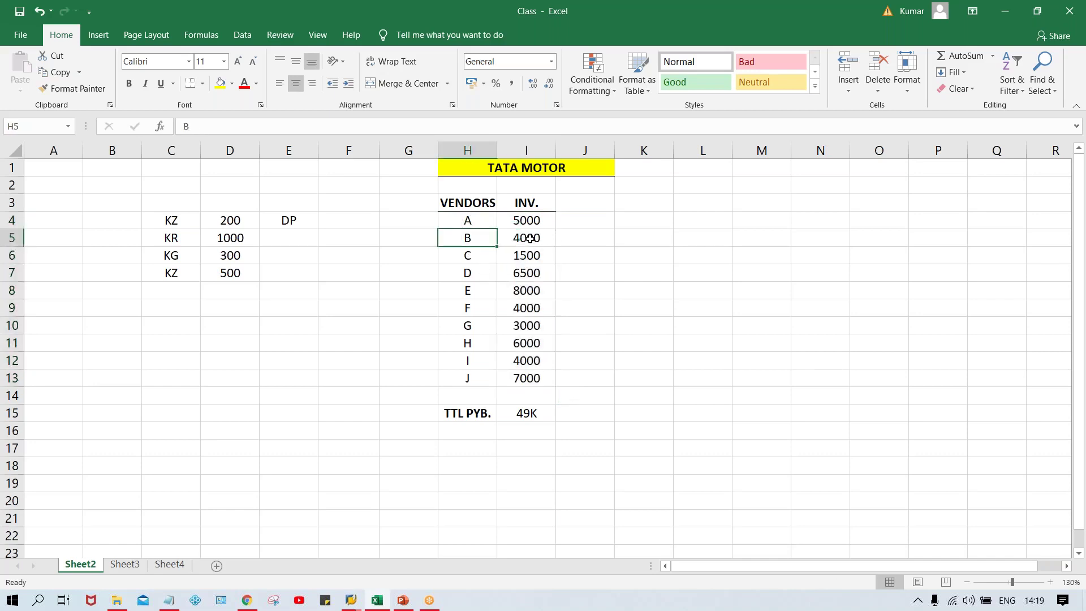
pyautogui.click(530, 238)
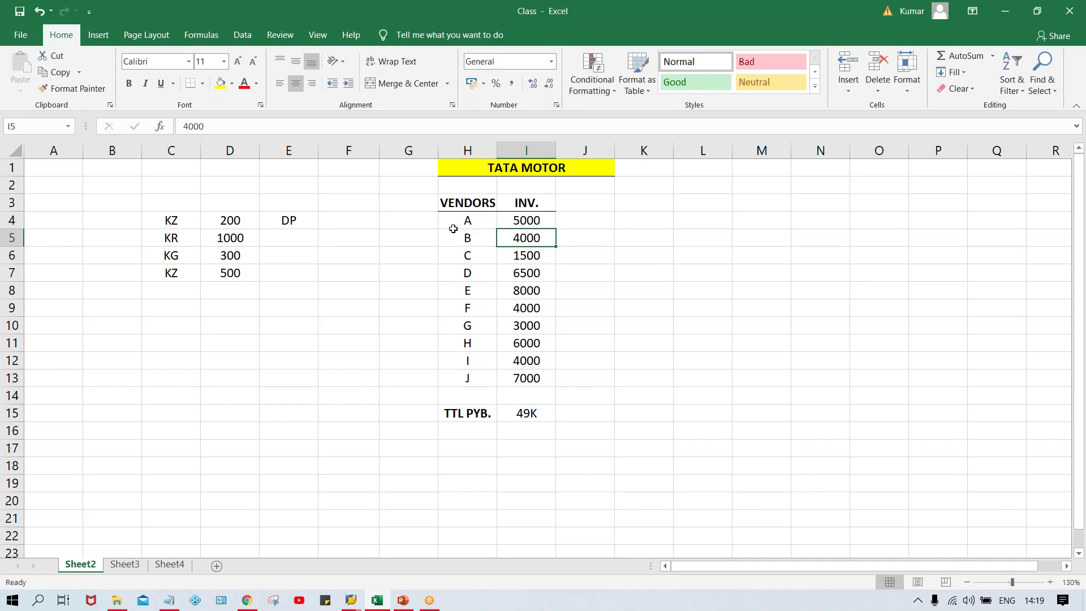
pyautogui.click(519, 220)
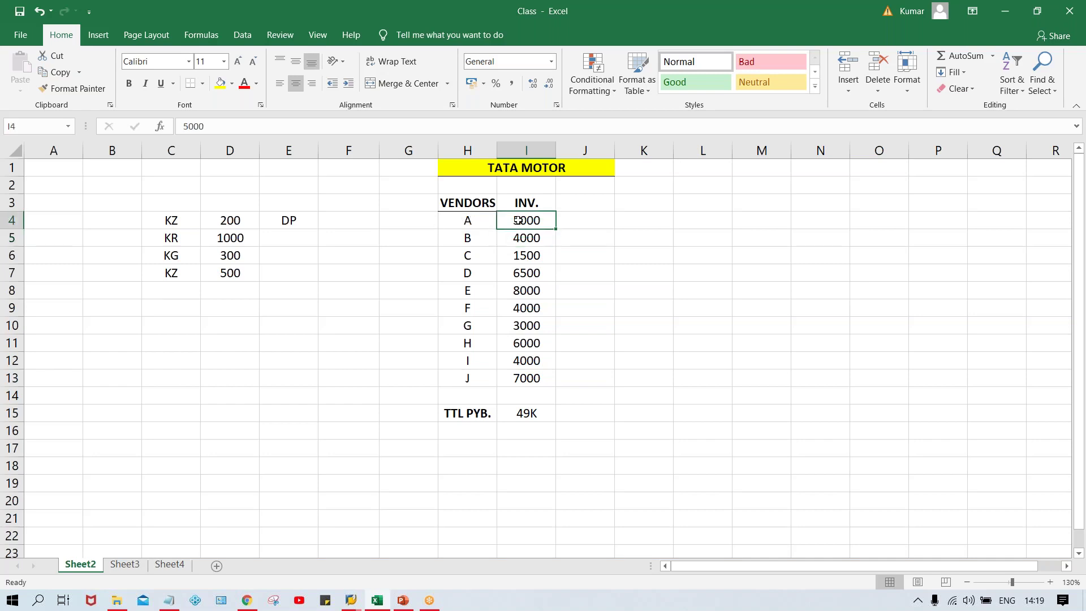
pyautogui.click(473, 236)
pyautogui.click(518, 238)
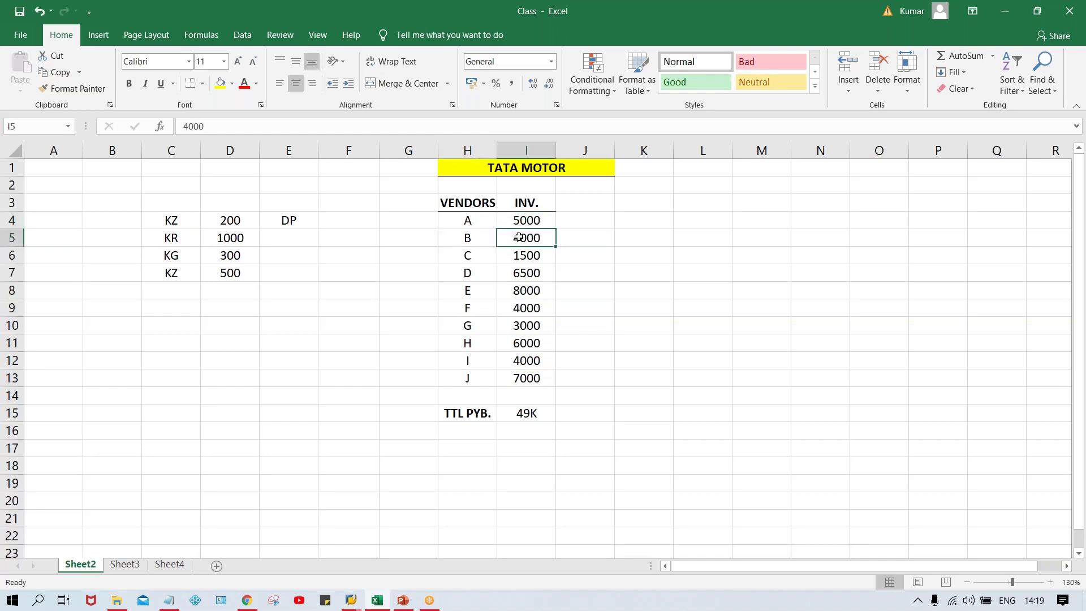
pyautogui.click(519, 218)
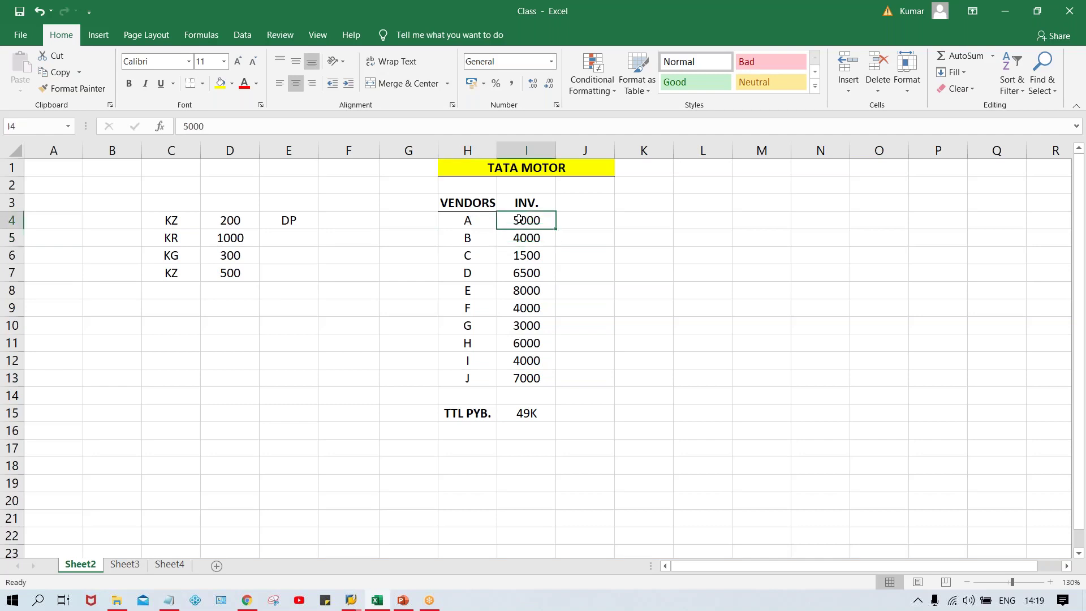
pyautogui.click(516, 410)
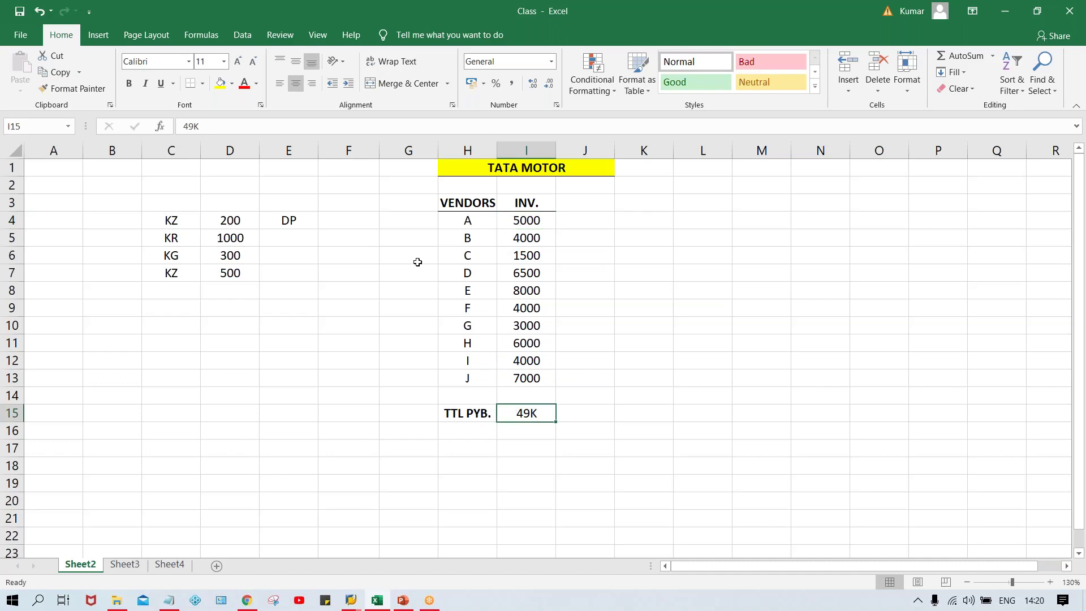
# Step: Enter 2000 in cell G4 and fill it down to G13 beside every vendor
pyautogui.click(396, 202)
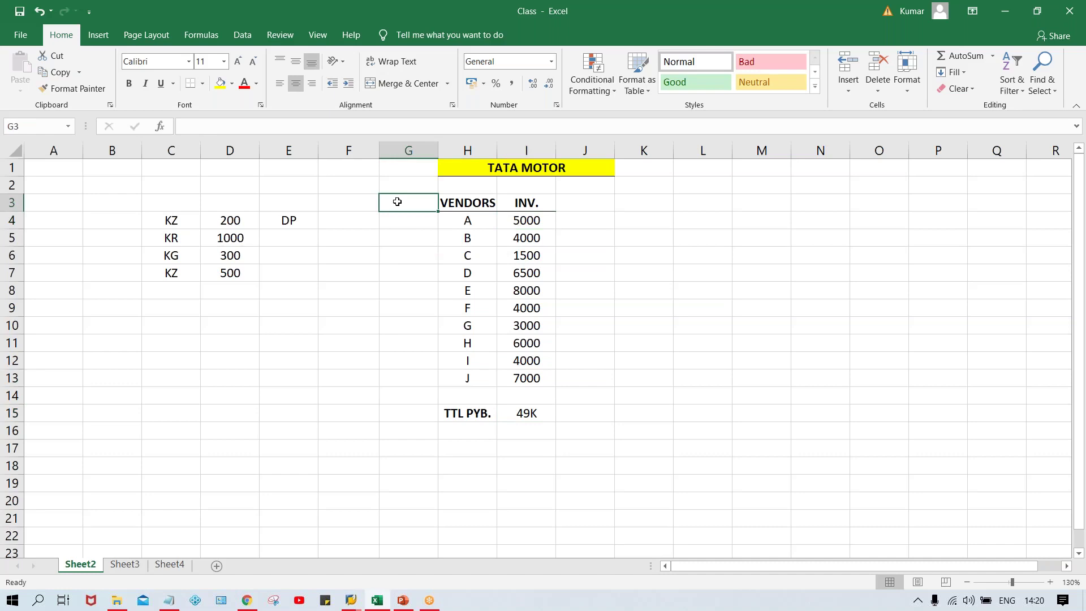
pyautogui.click(401, 222)
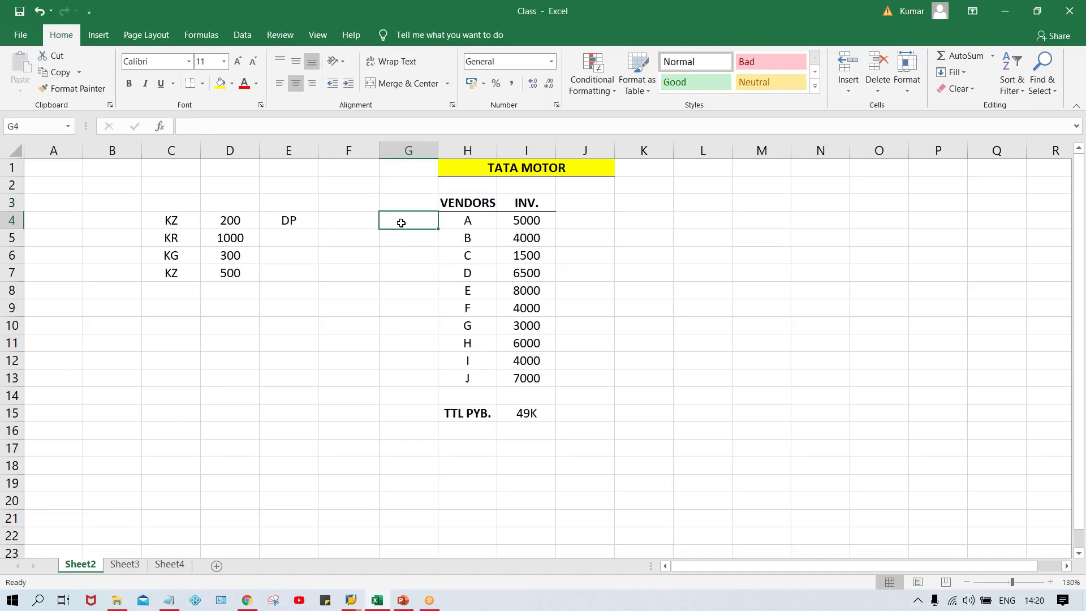
pyautogui.write('2000')
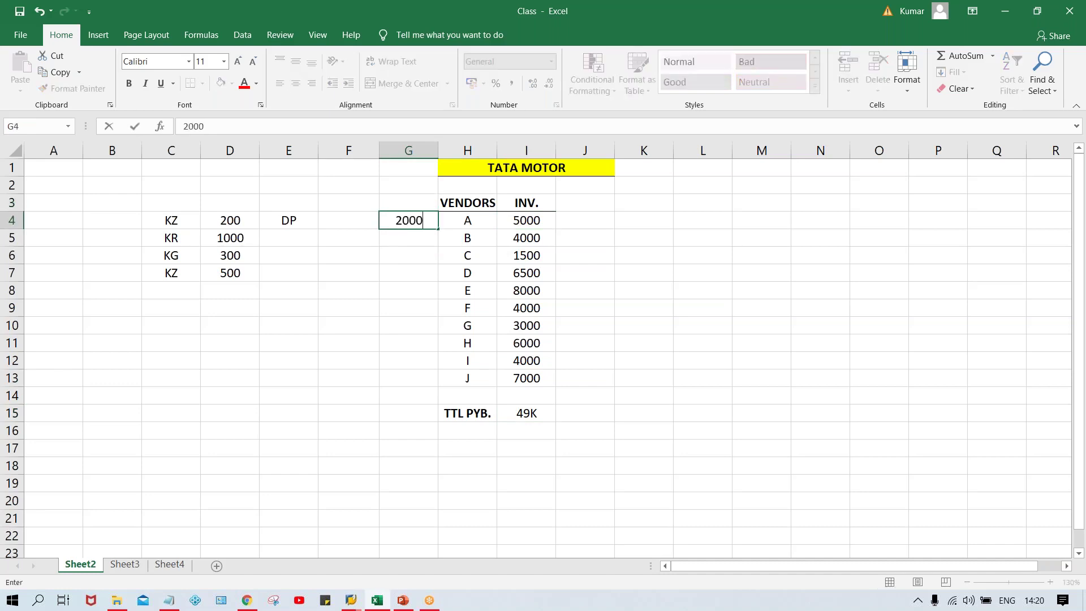
pyautogui.press('Return')
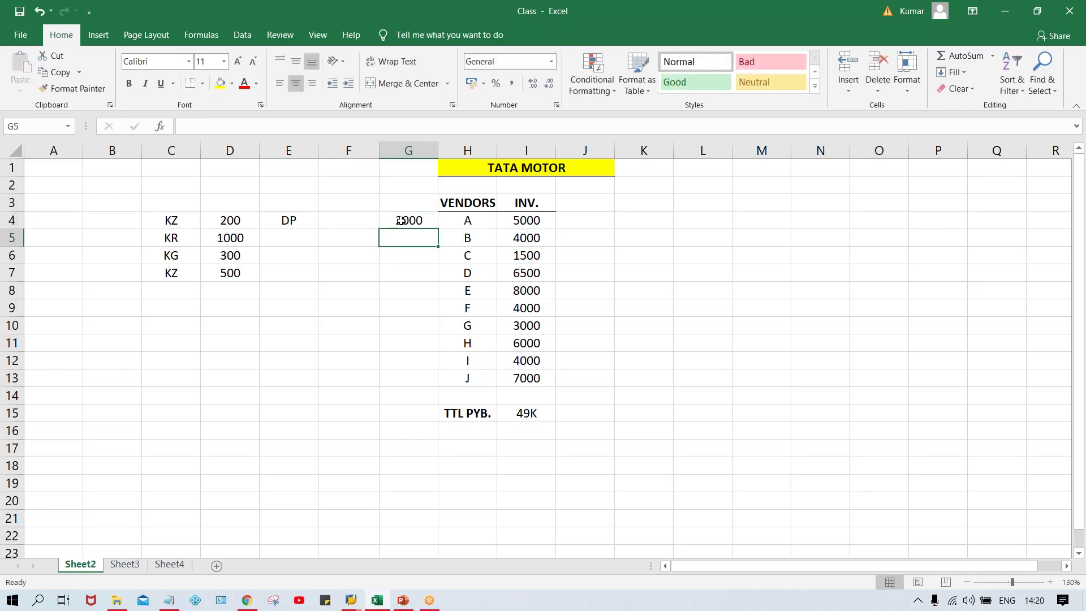
pyautogui.moveTo(400, 220); pyautogui.dragTo(407, 378)
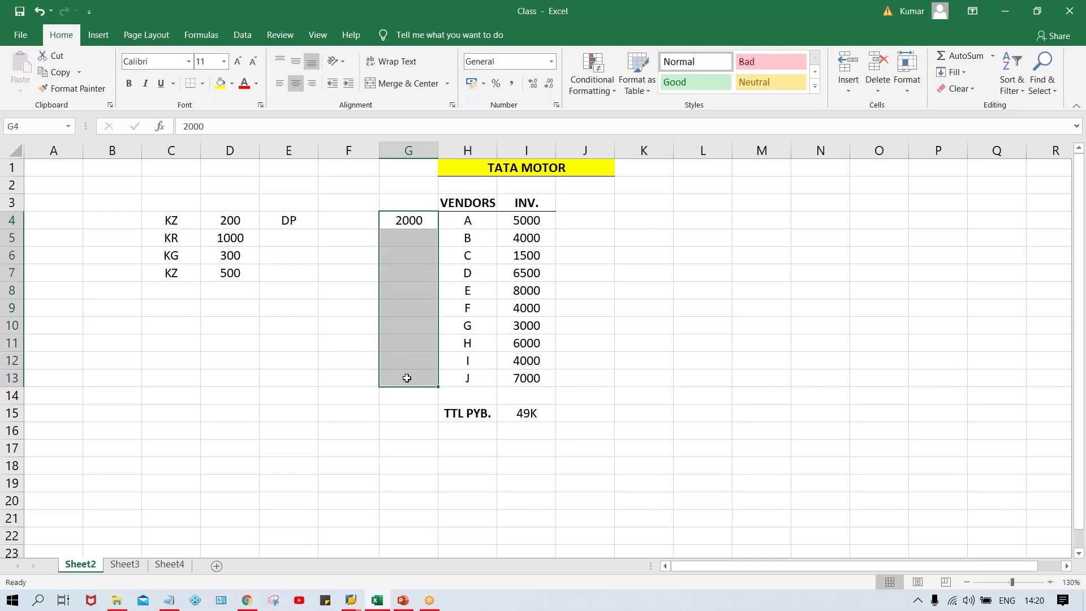
pyautogui.hotkey('ctrl', 'd')
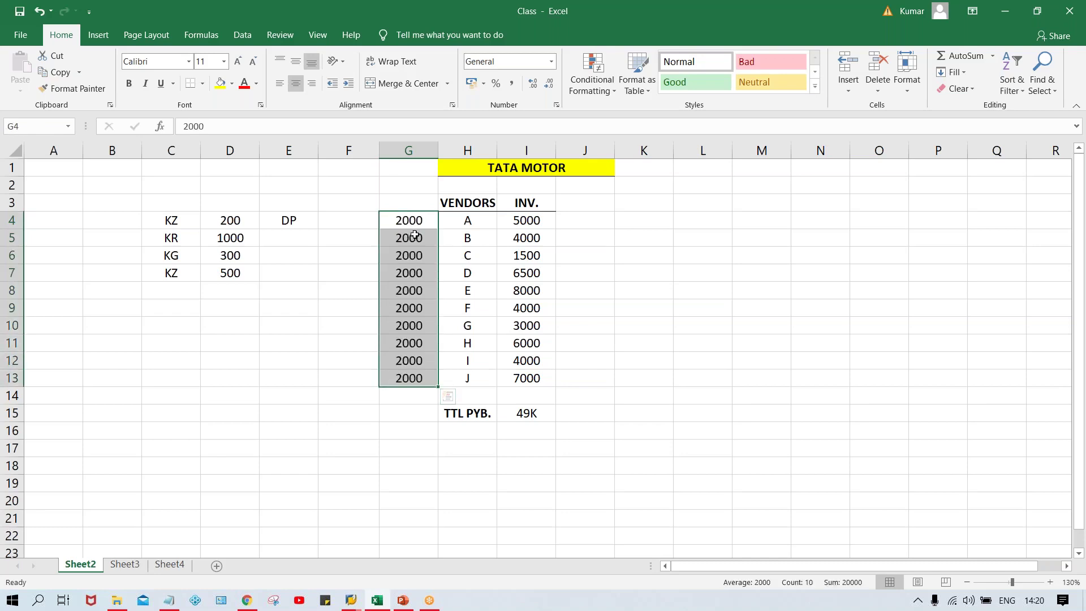
pyautogui.click(407, 222)
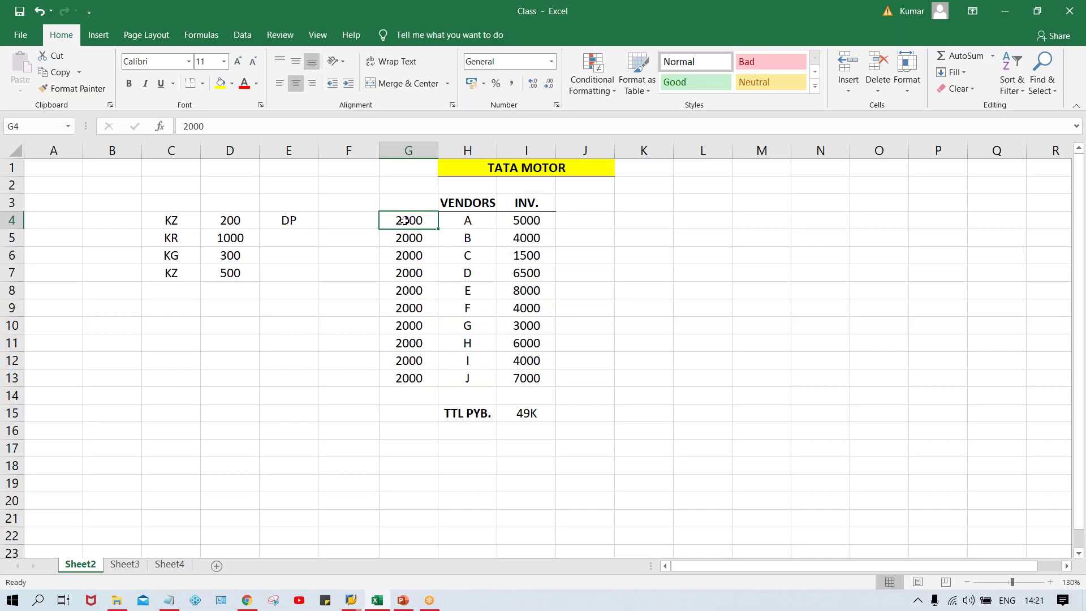
pyautogui.click(396, 256)
pyautogui.click(405, 239)
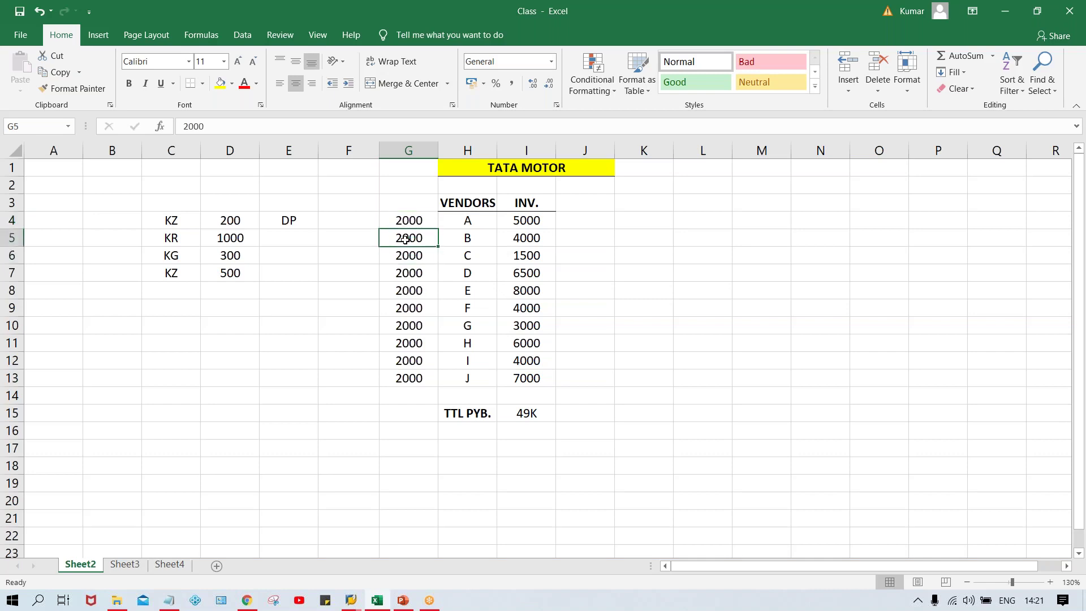
pyautogui.click(516, 223)
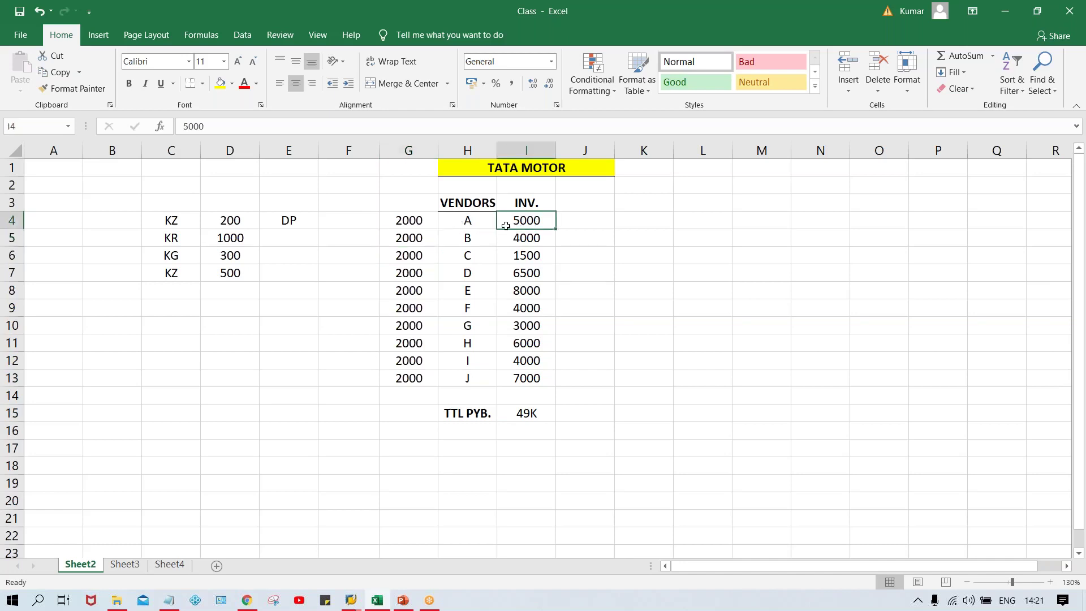
# Step: Compare the 2000 amounts in column G with the invoices of vendors A and B, and check the sum of I4:I13
pyautogui.click(455, 226)
pyautogui.click(520, 219)
pyautogui.click(467, 220)
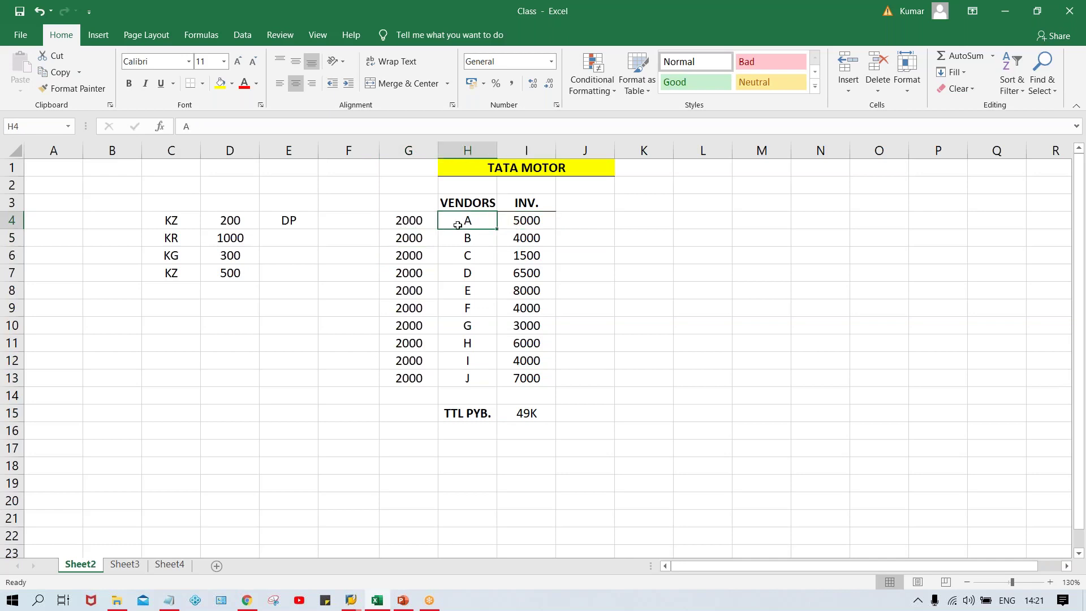
pyautogui.click(403, 218)
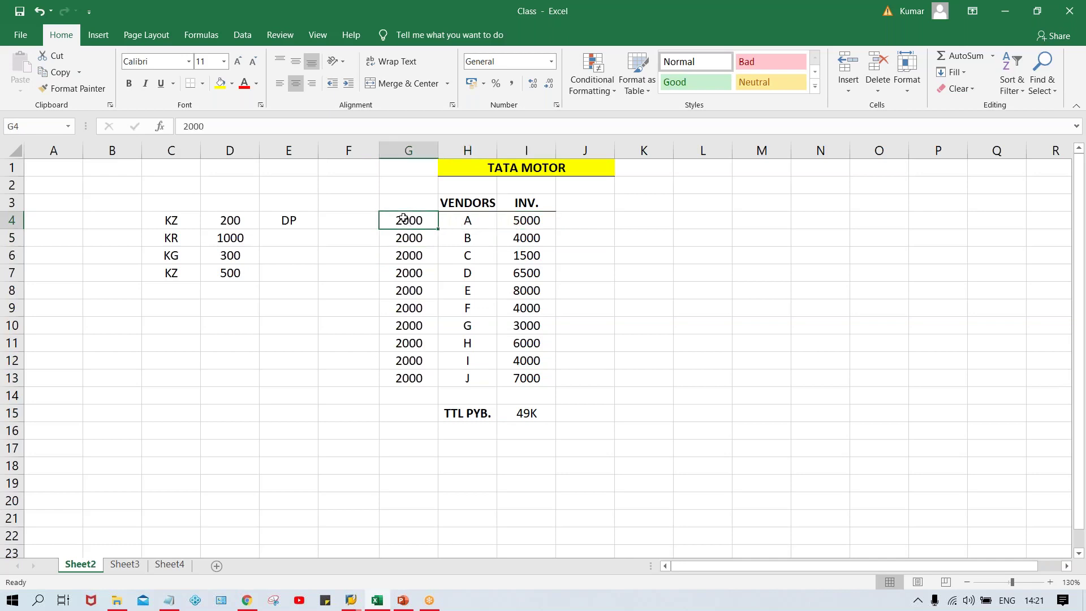
pyautogui.click(524, 235)
pyautogui.click(475, 238)
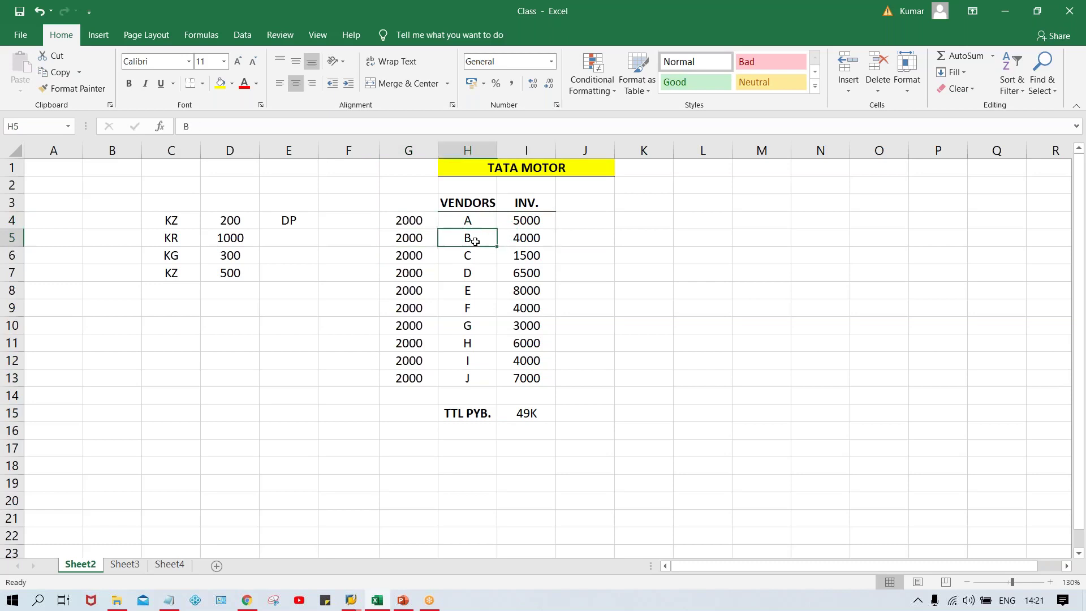
pyautogui.click(409, 238)
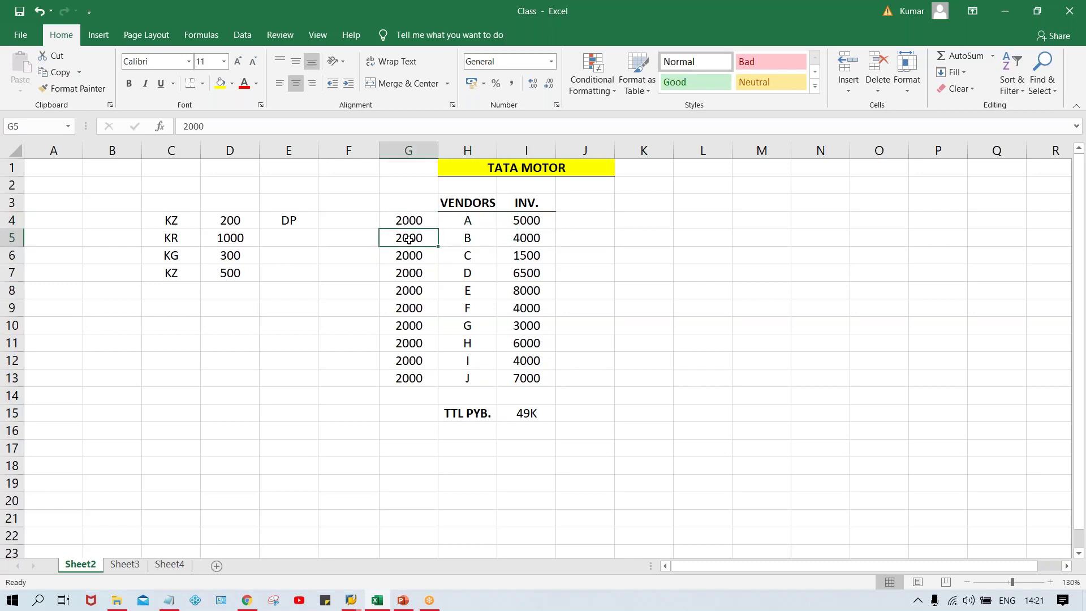
pyautogui.moveTo(520, 224); pyautogui.dragTo(527, 373)
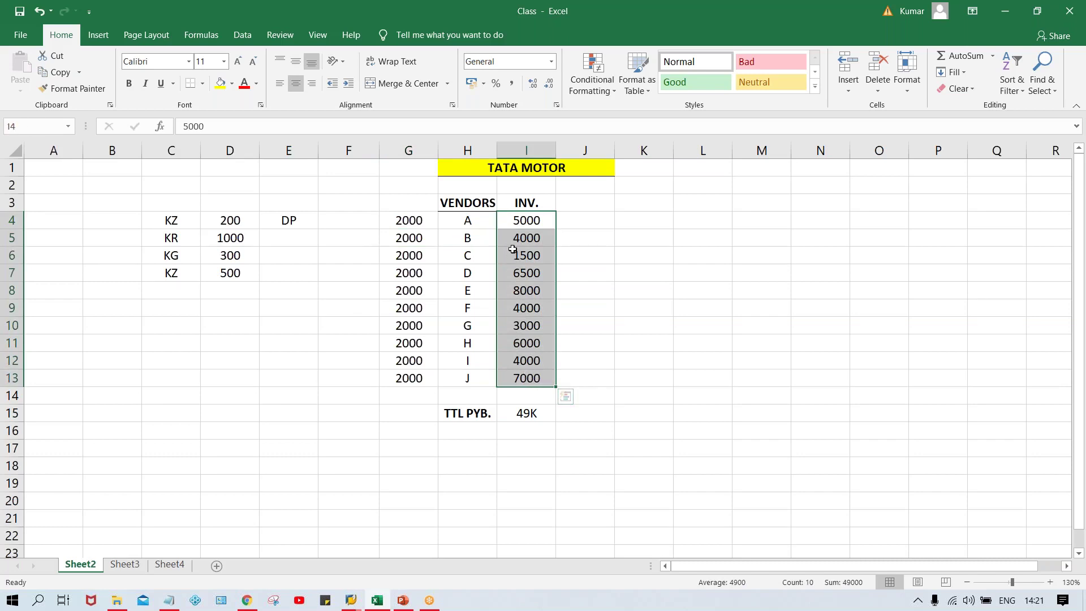
pyautogui.click(473, 222)
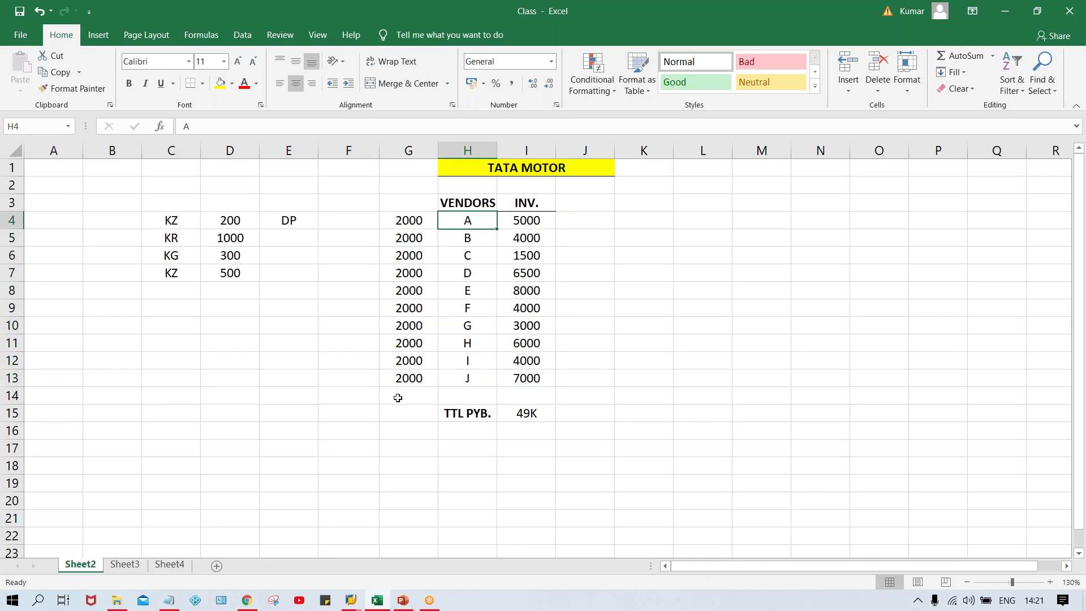
# Step: Enter 49K as the total in cell G15, beside the TTL PYB. label
pyautogui.click(398, 414)
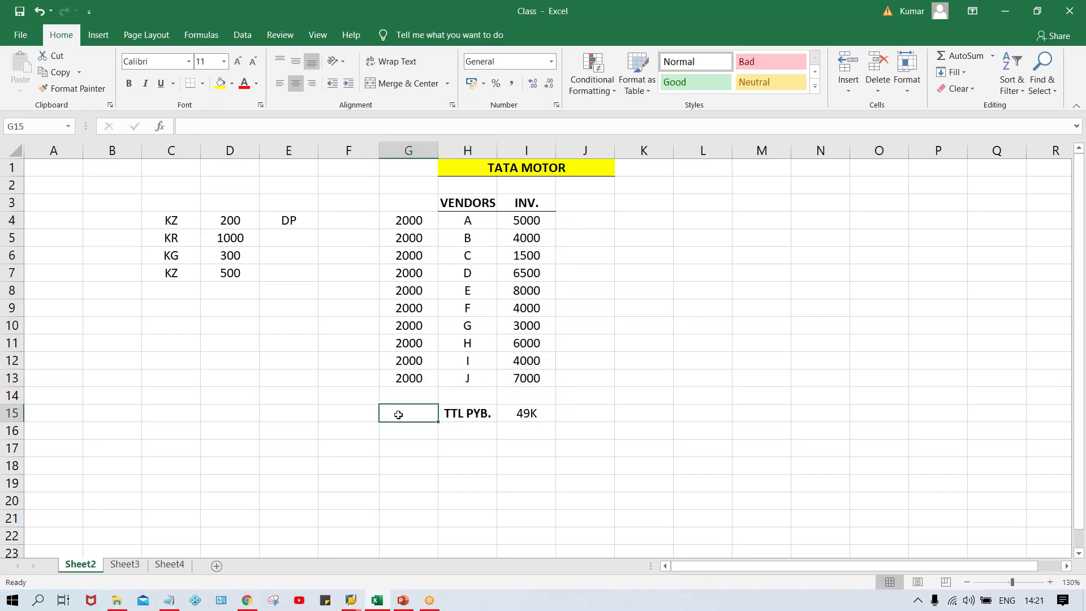
pyautogui.write('49K')
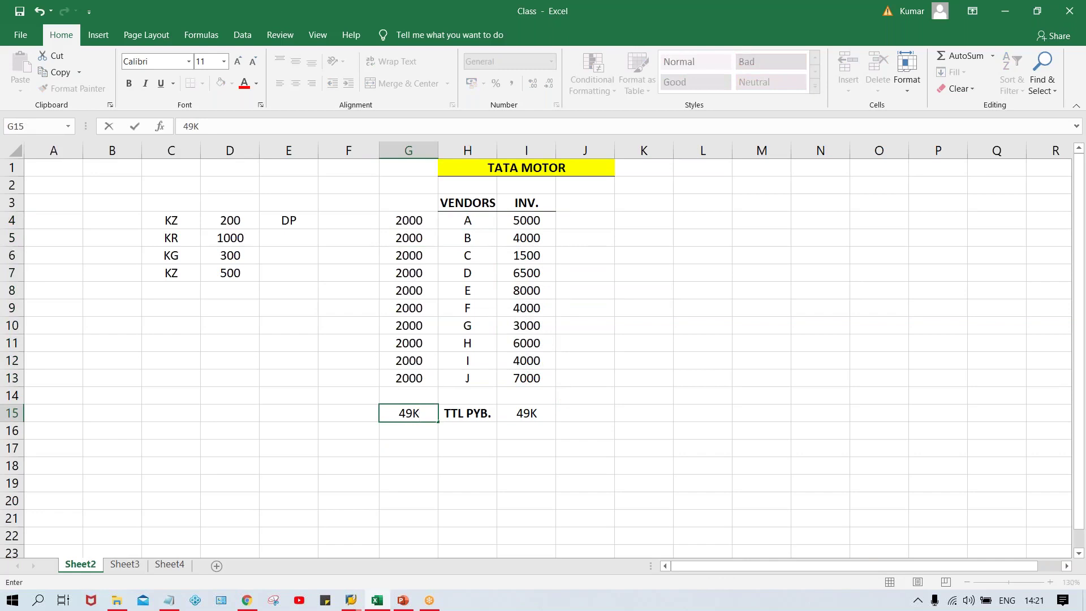
pyautogui.press('Return')
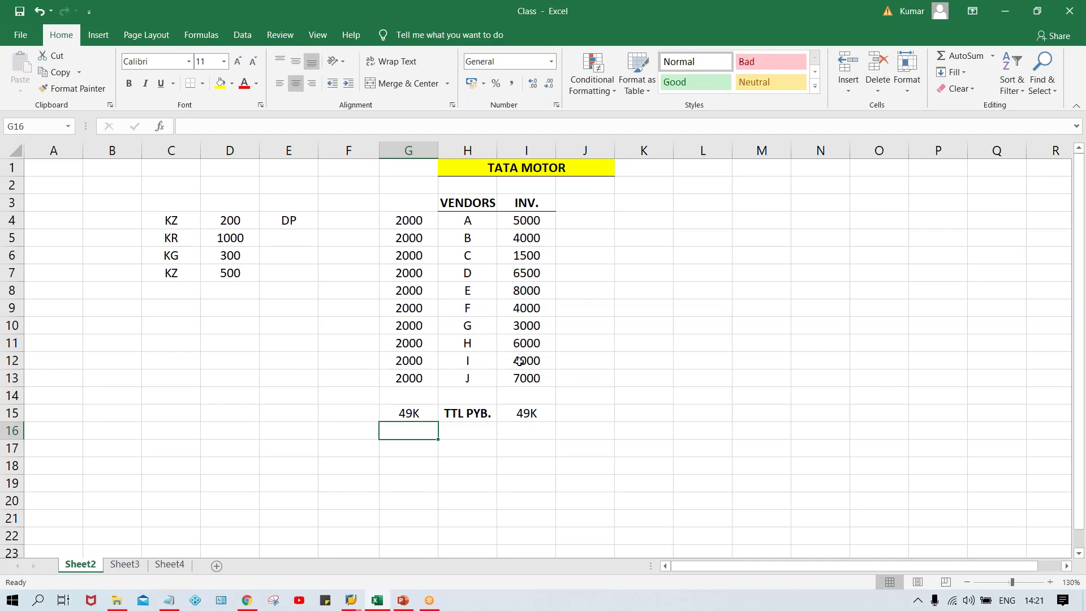
pyautogui.click(401, 414)
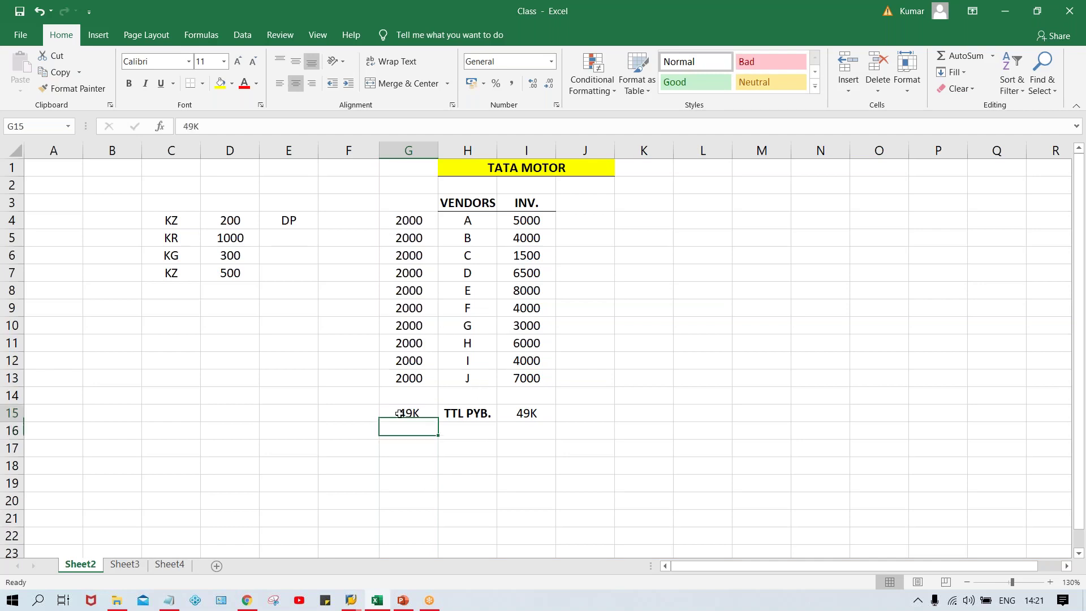
pyautogui.click(400, 379)
pyautogui.click(411, 414)
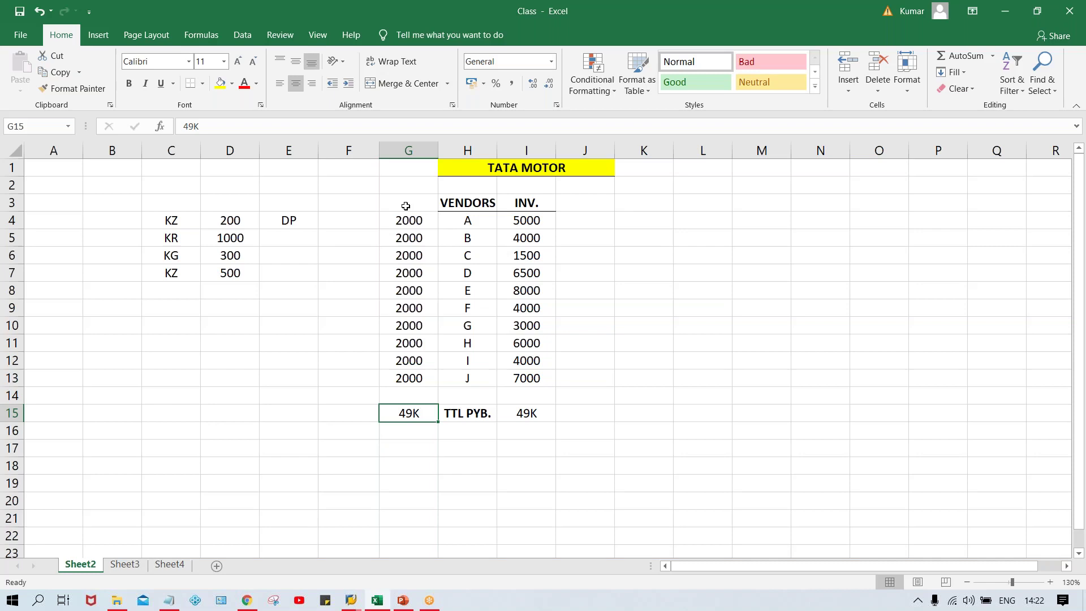
# Step: Add the bold header RECN. with a bottom border in cell G3 above the 2000 amounts
pyautogui.click(405, 206)
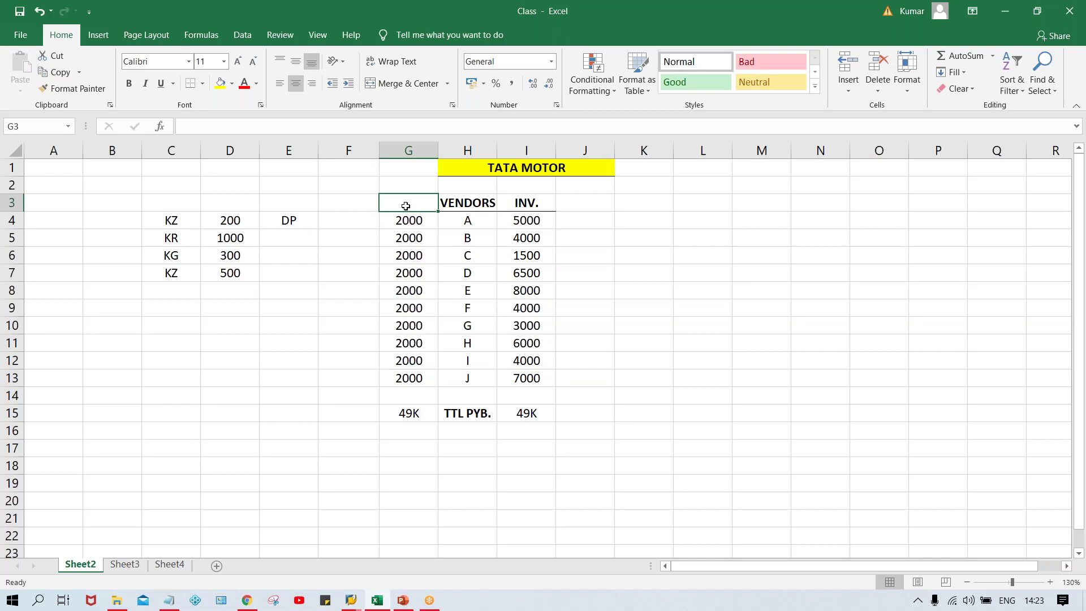
pyautogui.write('REC')
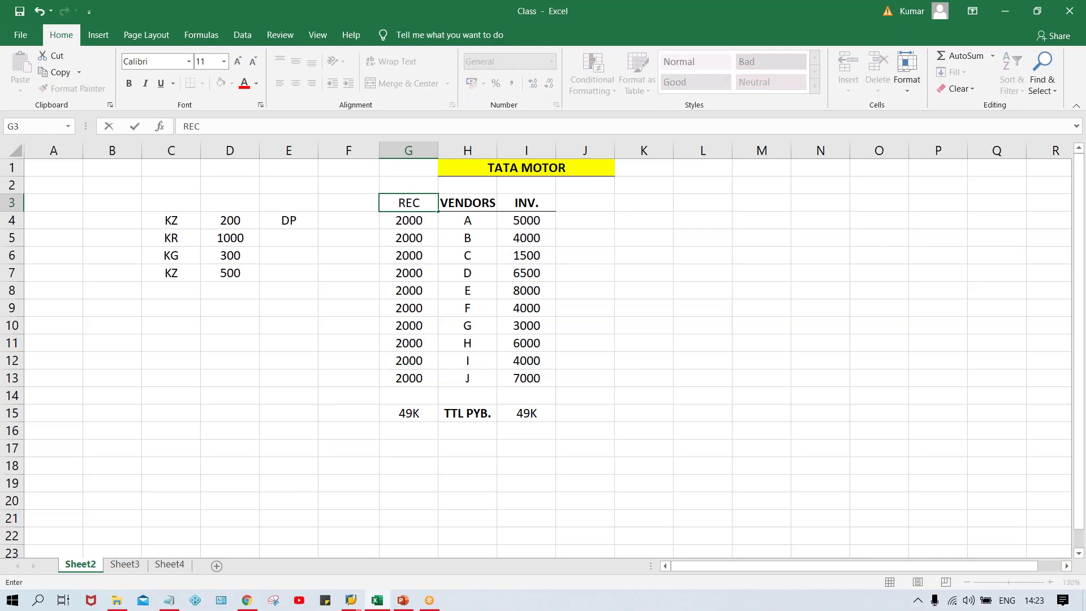
pyautogui.write('N.')
pyautogui.press('Return')
pyautogui.press('Up')
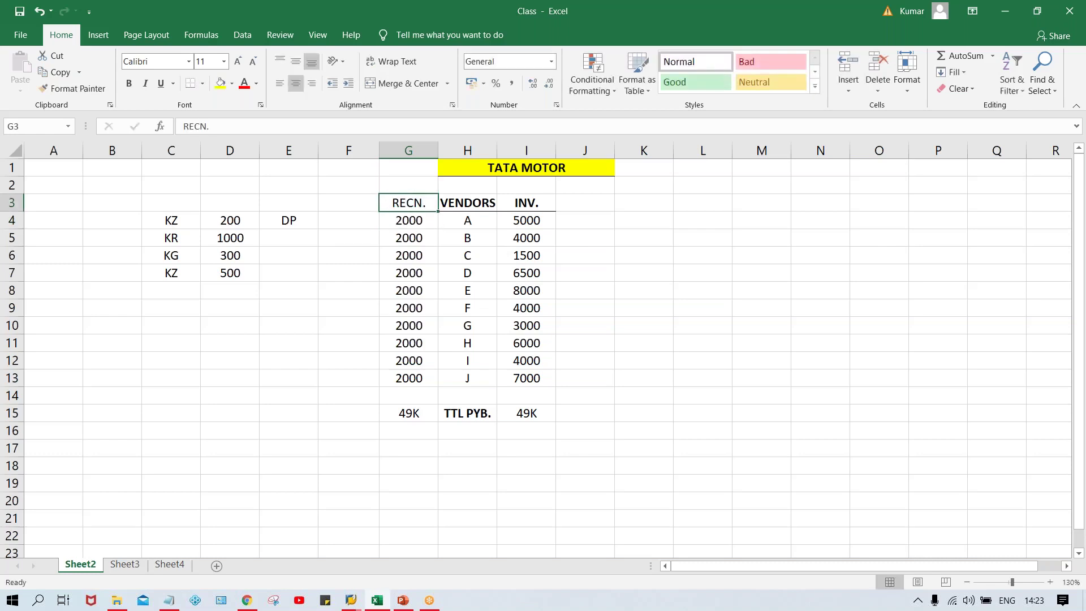
pyautogui.hotkey('ctrl', 'b')
pyautogui.click(413, 462)
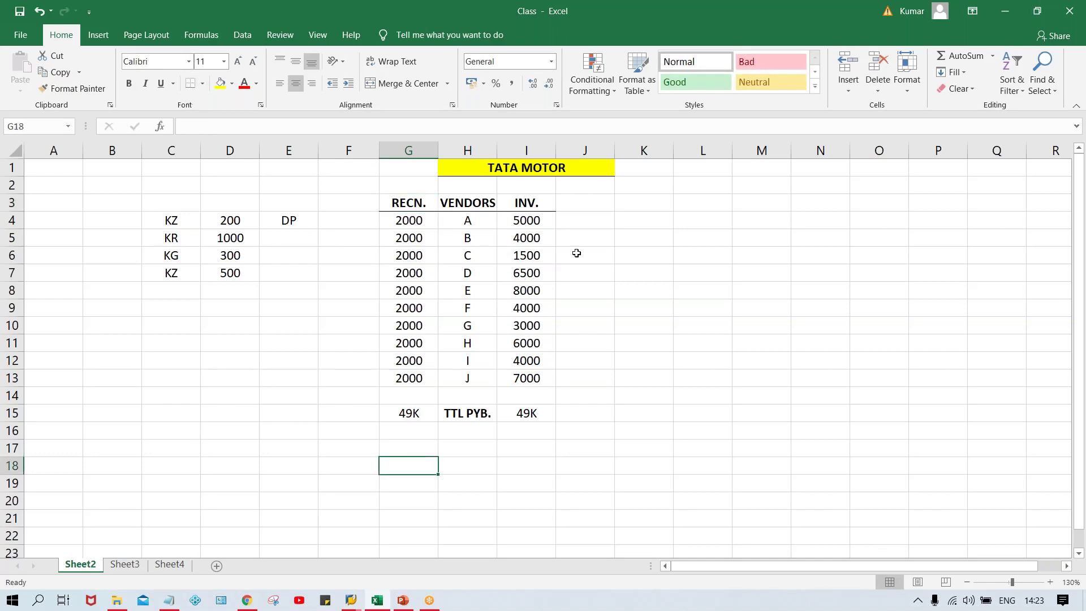
# Step: Add the bold header DP. with a bottom border in cell J3, beside the INV. header
pyautogui.click(594, 200)
pyautogui.write('DP.')
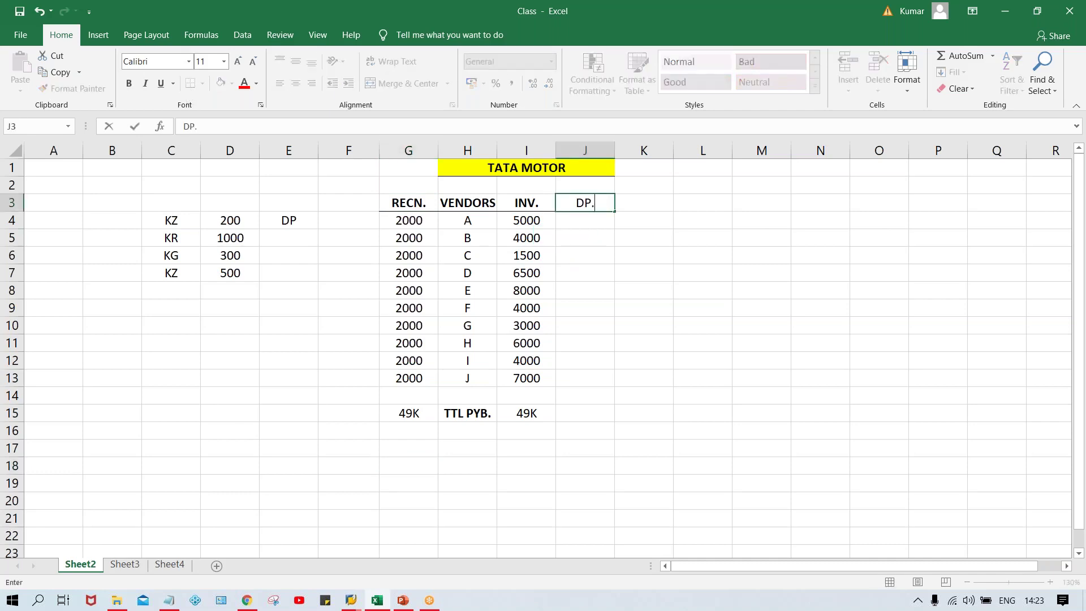
pyautogui.press('Return')
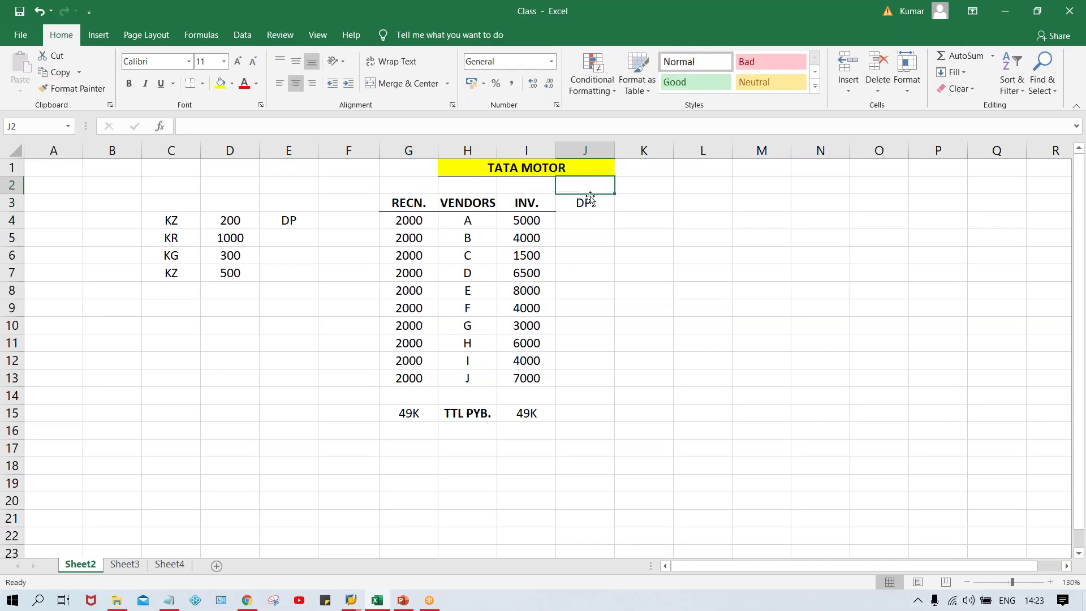
pyautogui.click(583, 203)
pyautogui.hotkey('ctrl', 'b')
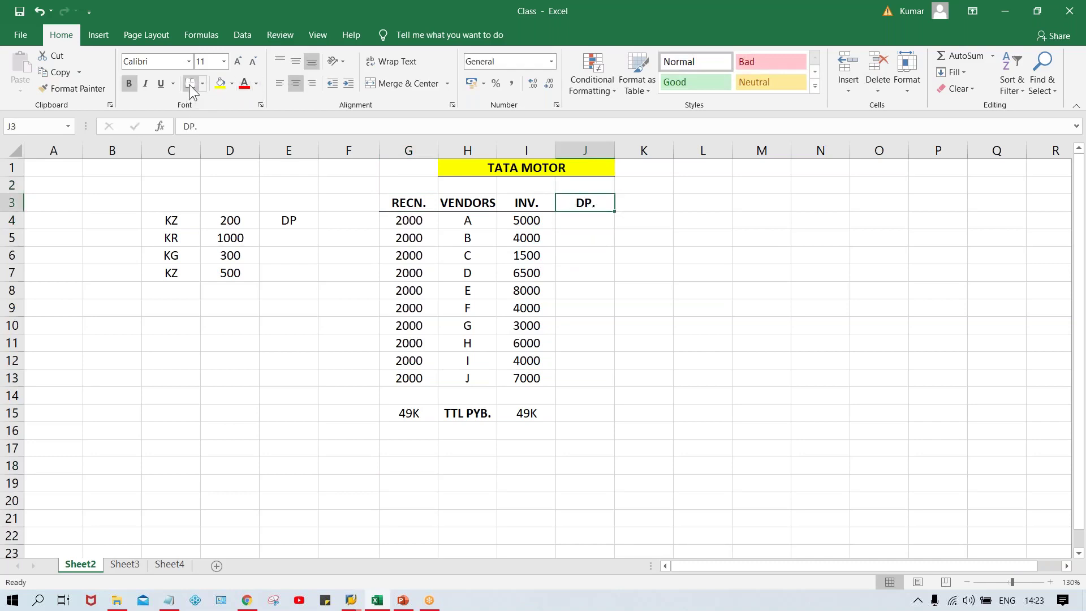
# Step: Enter down payments of 2000 for vendor A in J4, 1000 for B in J5 and 1500 for D in J7
pyautogui.click(588, 224)
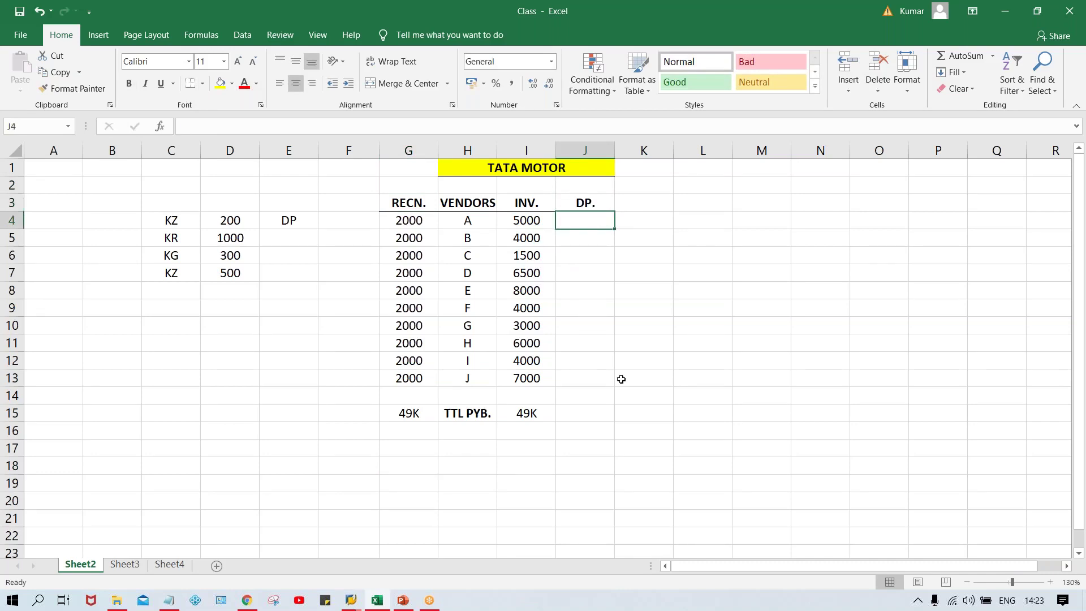
pyautogui.write('2000')
pyautogui.press('Return')
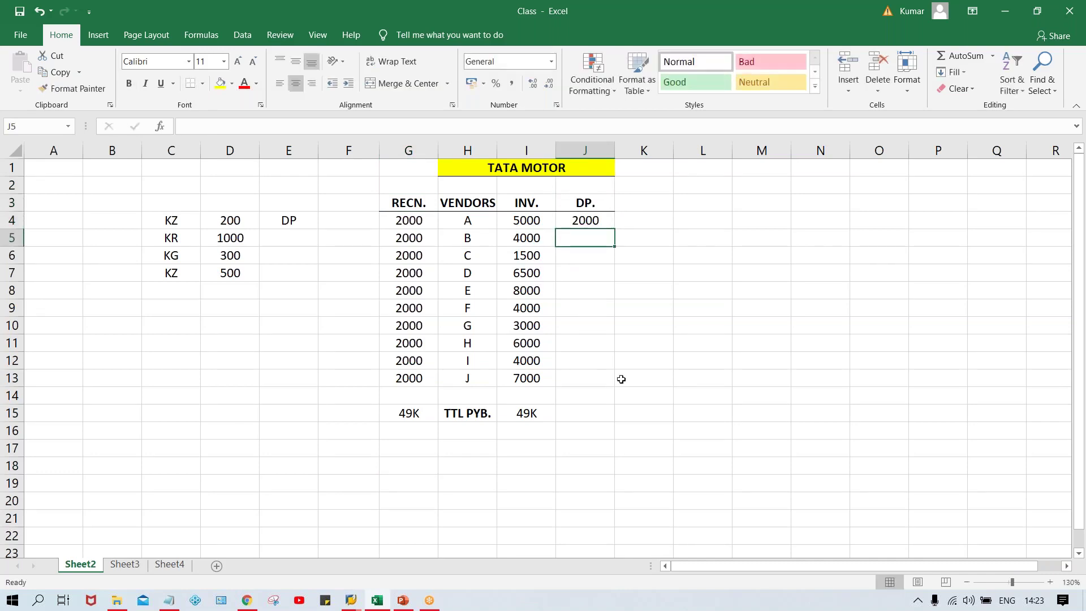
pyautogui.write('1000')
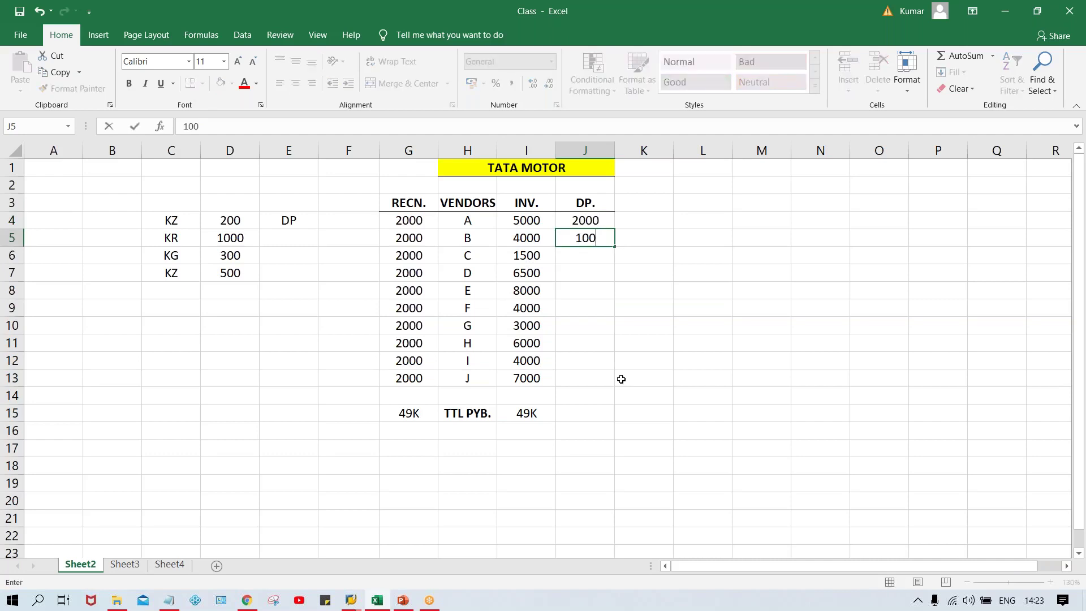
pyautogui.press('Up')
pyautogui.press('Down')
pyautogui.press('Down')
pyautogui.press('Down')
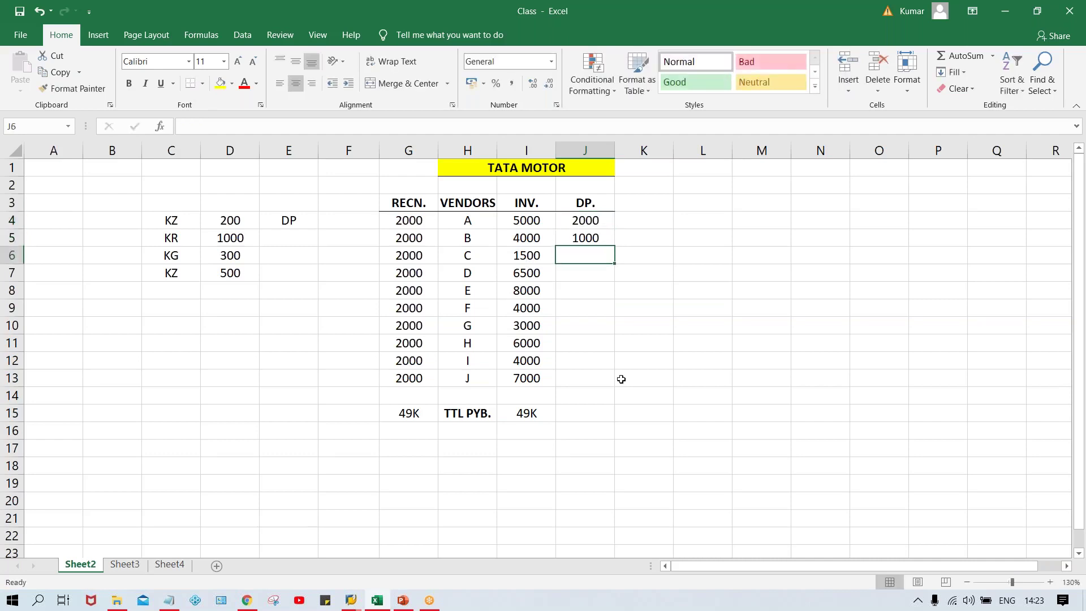
pyautogui.write('1500')
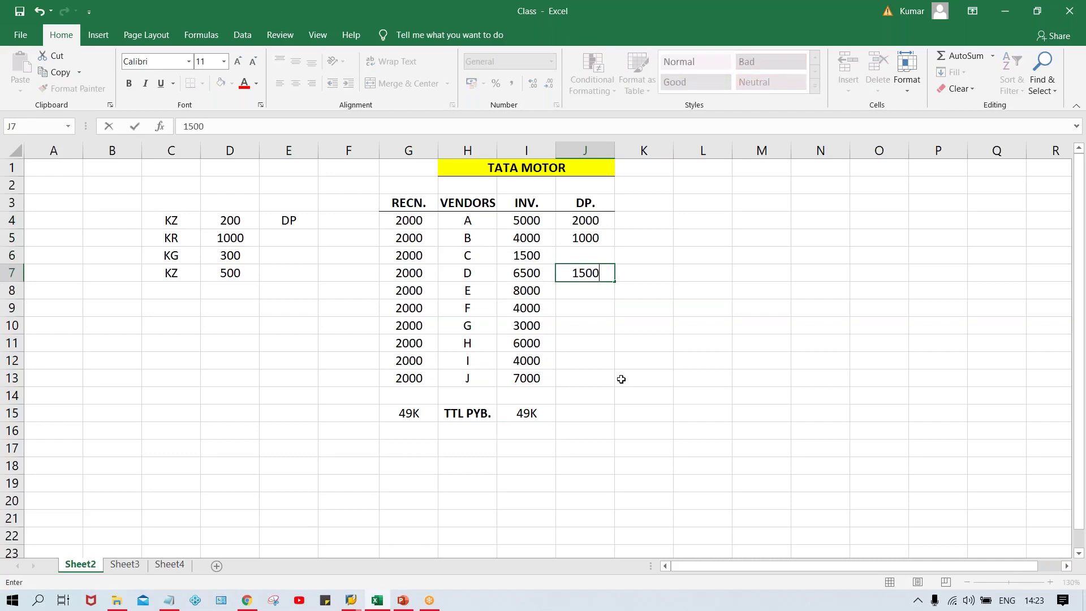
pyautogui.press('Return')
pyautogui.press('Return')
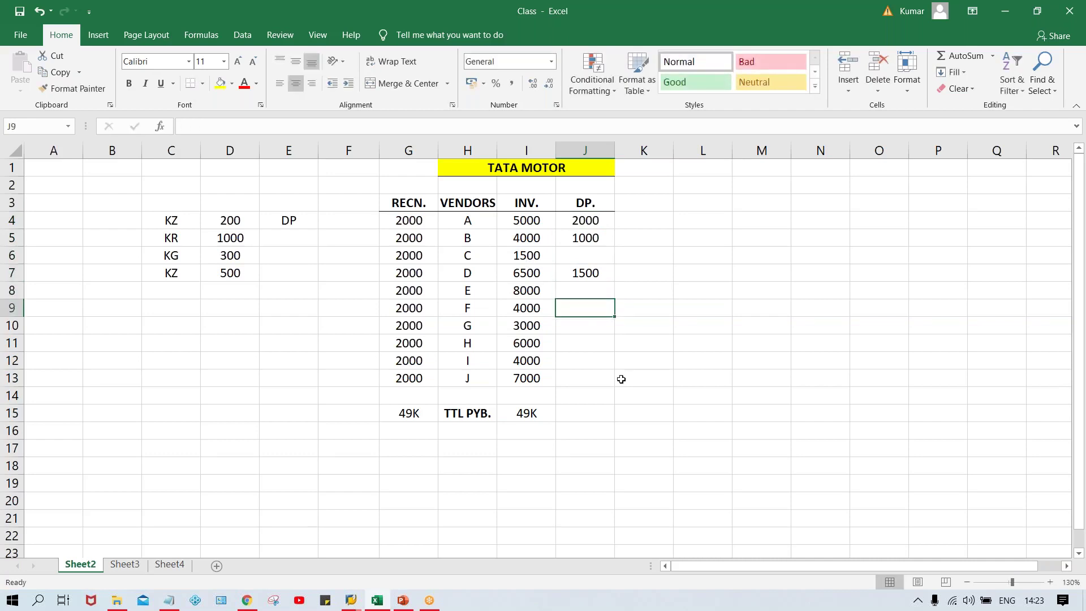
# Step: Enter down payments of 2500 for vendor E in J8, 2000 for H in J11 and 3000 for J in J13
pyautogui.press('Up')
pyautogui.write('25000')
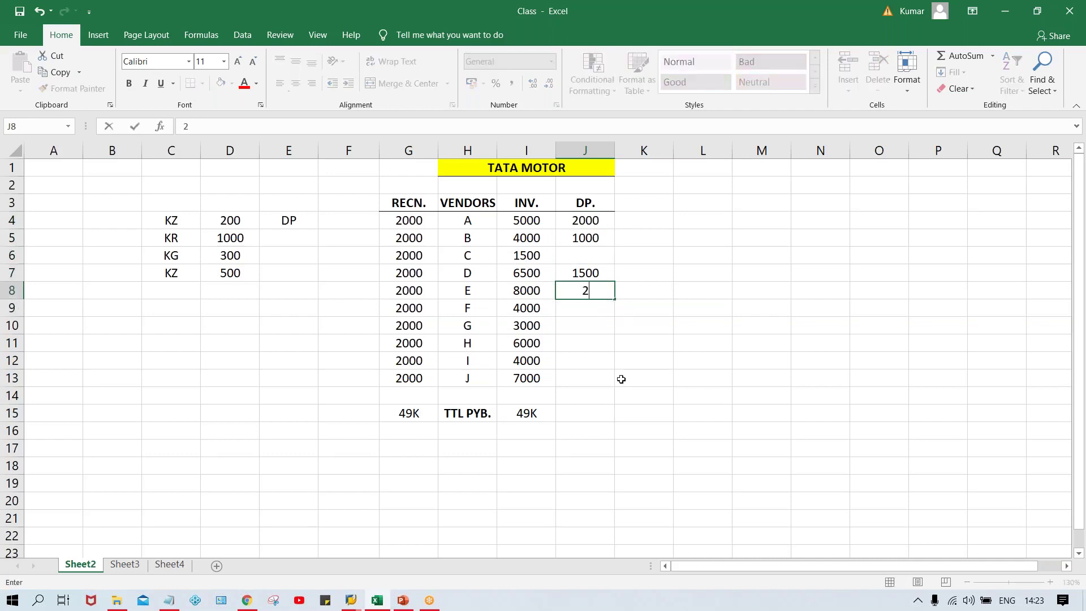
pyautogui.press('BackSpace')
pyautogui.press('Return')
pyautogui.press('Return')
pyautogui.press('Return')
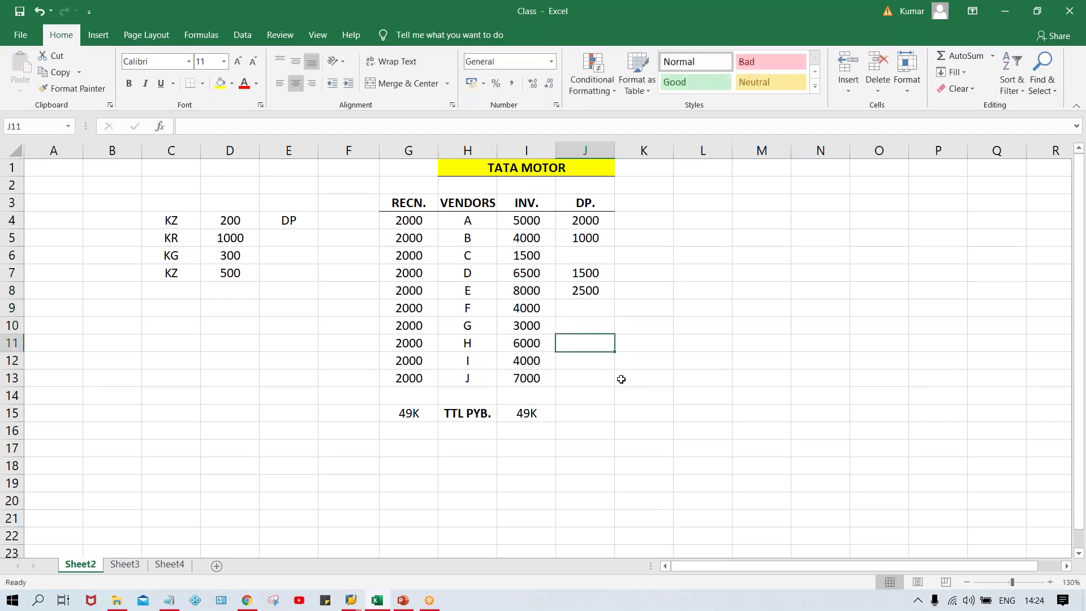
pyautogui.write('2000')
pyautogui.press('Return')
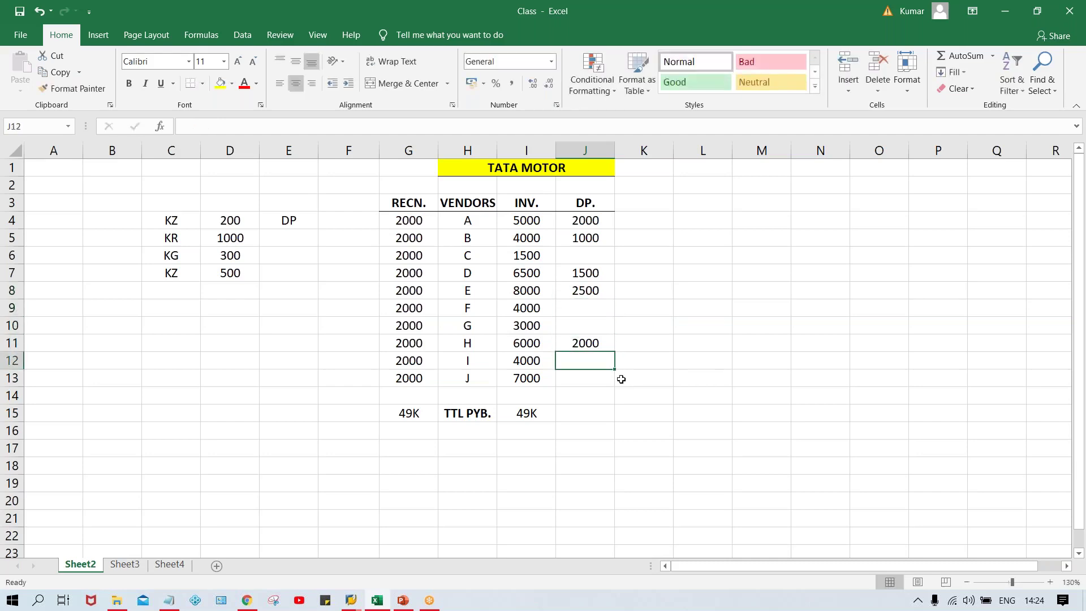
pyautogui.press('Return')
pyautogui.write('3000')
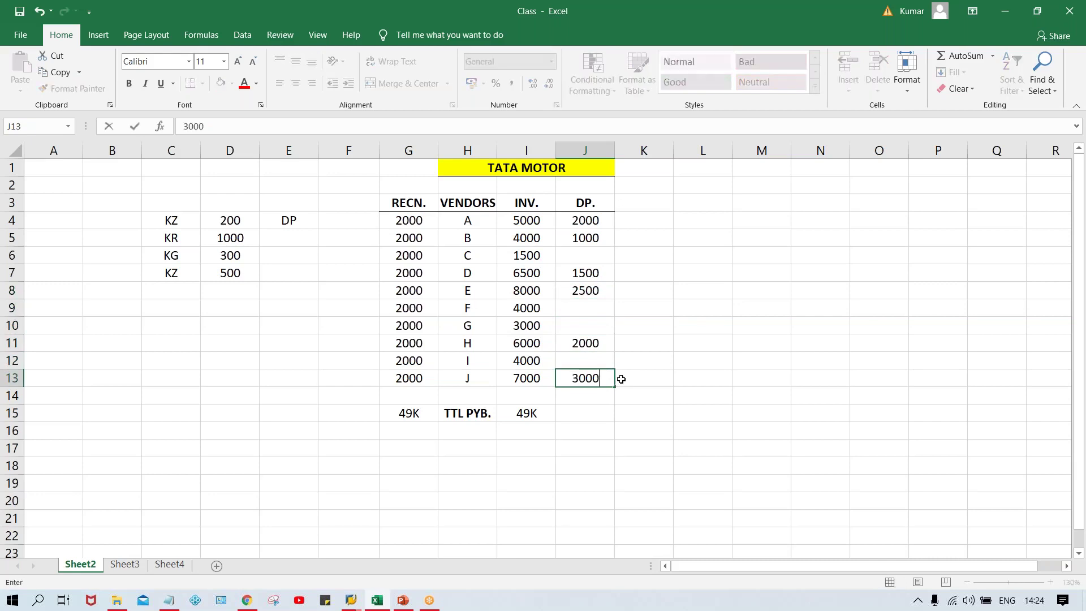
pyautogui.press('Return')
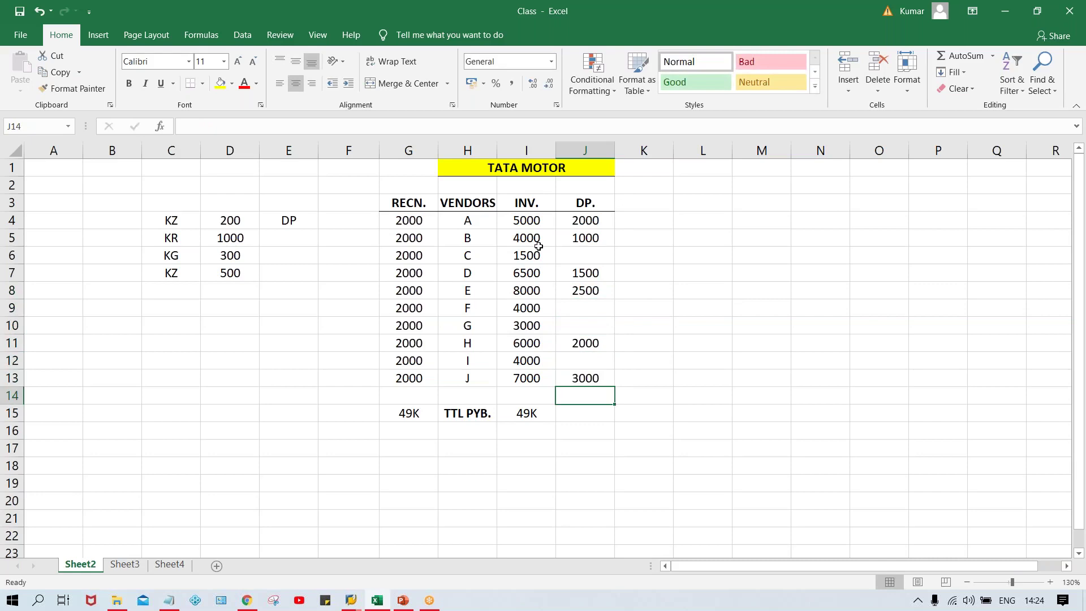
# Step: Compare the sums of the invoice amounts in I4:I13 and the down payments in J4:J13 with the total payable in I15
pyautogui.click(535, 221)
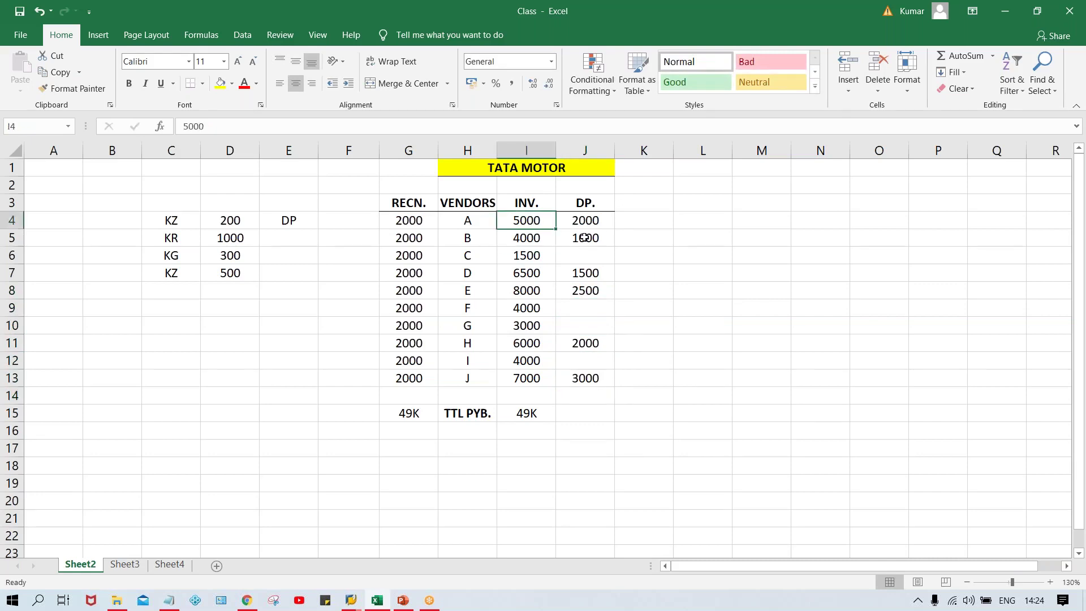
pyautogui.moveTo(596, 223); pyautogui.dragTo(596, 376)
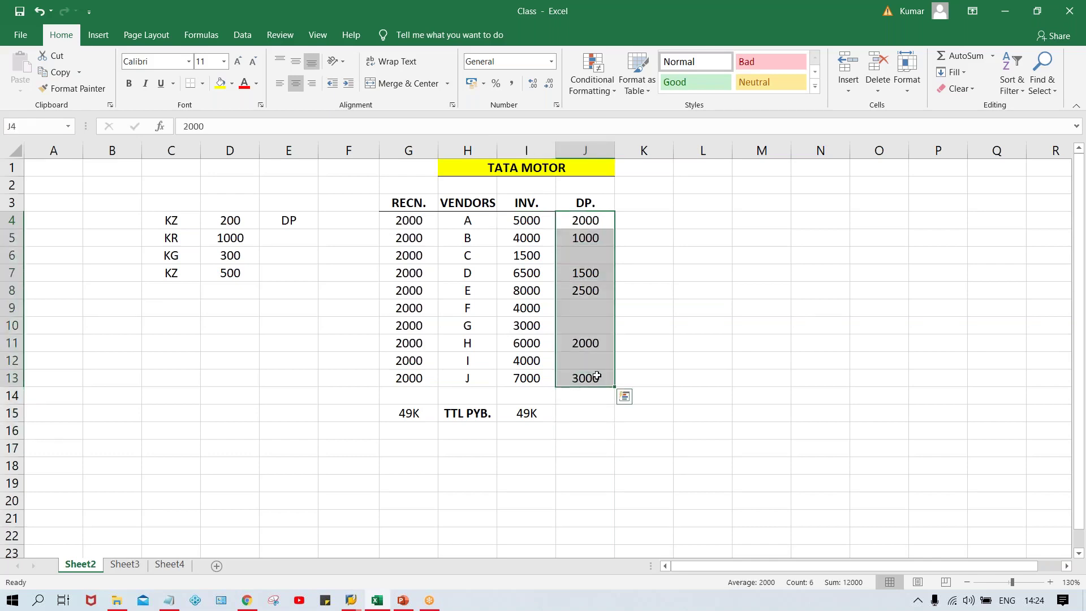
pyautogui.click(590, 417)
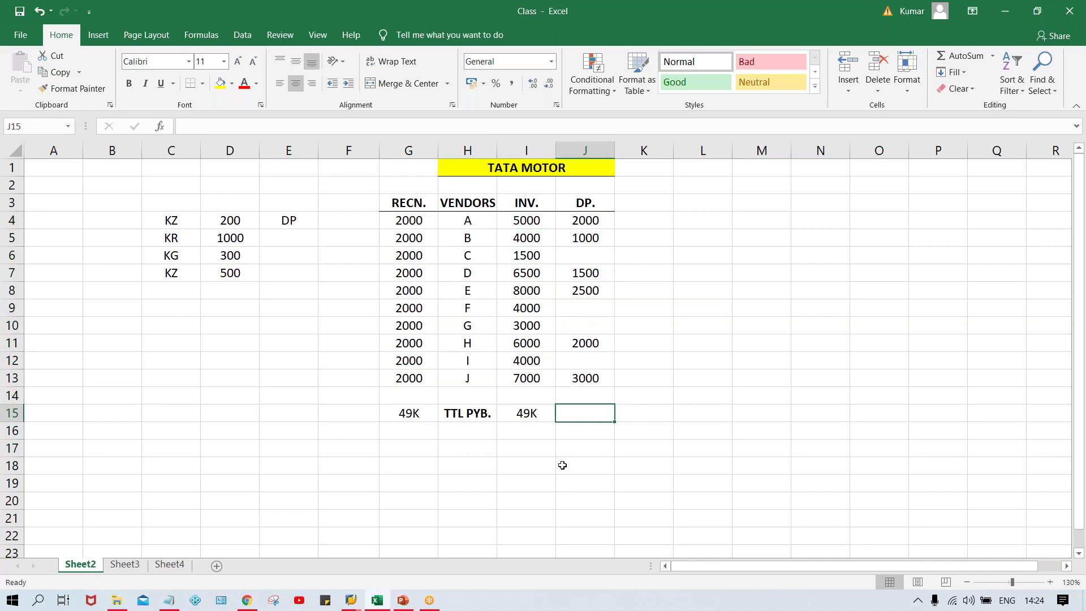
pyautogui.click(525, 429)
pyautogui.click(521, 408)
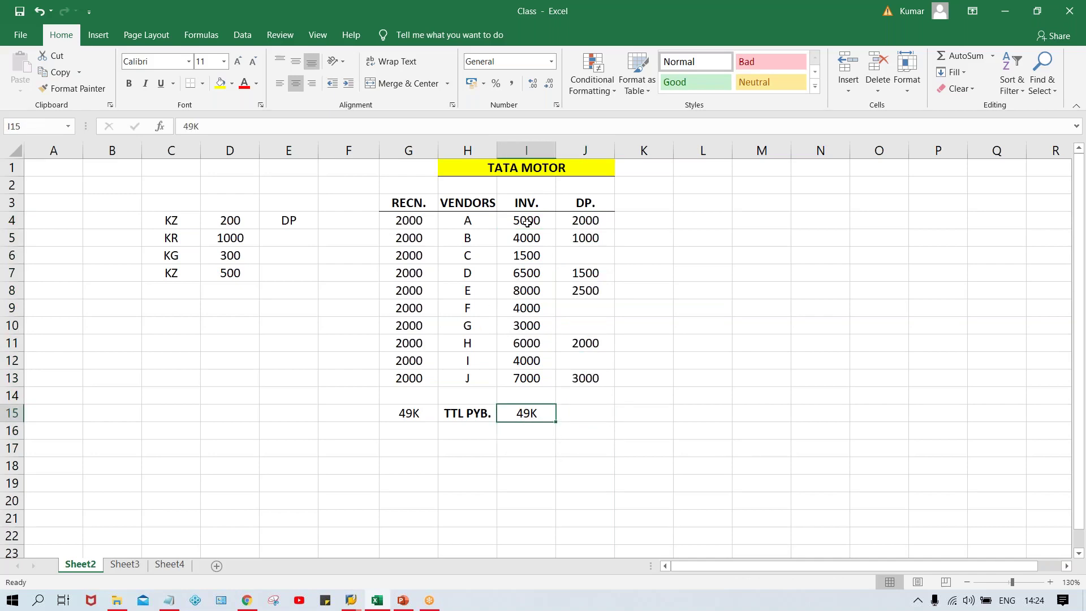
pyautogui.moveTo(526, 223); pyautogui.dragTo(525, 378)
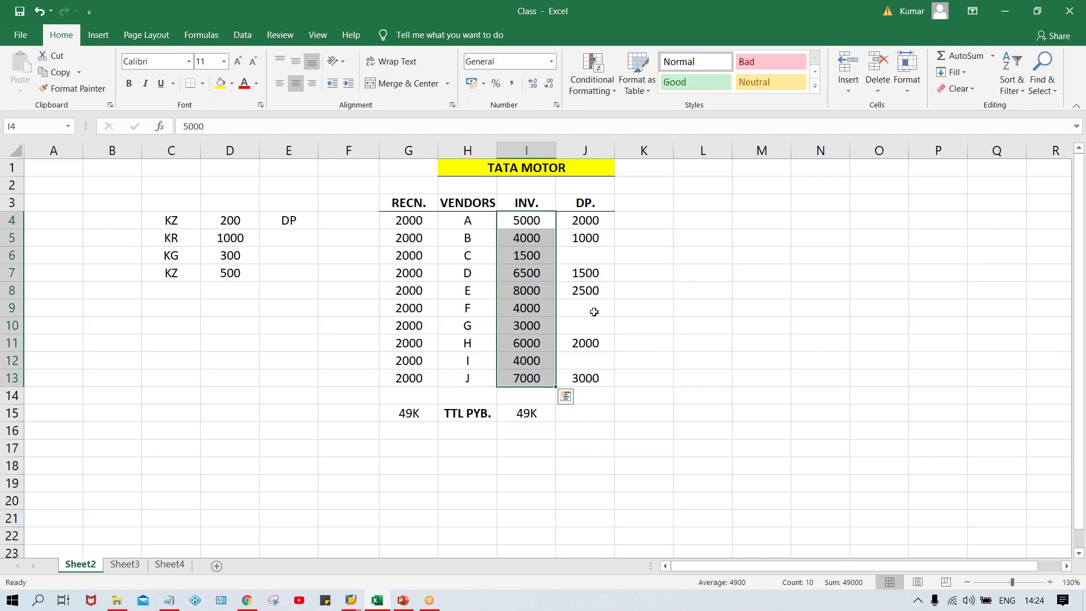
pyautogui.moveTo(583, 223); pyautogui.dragTo(585, 378)
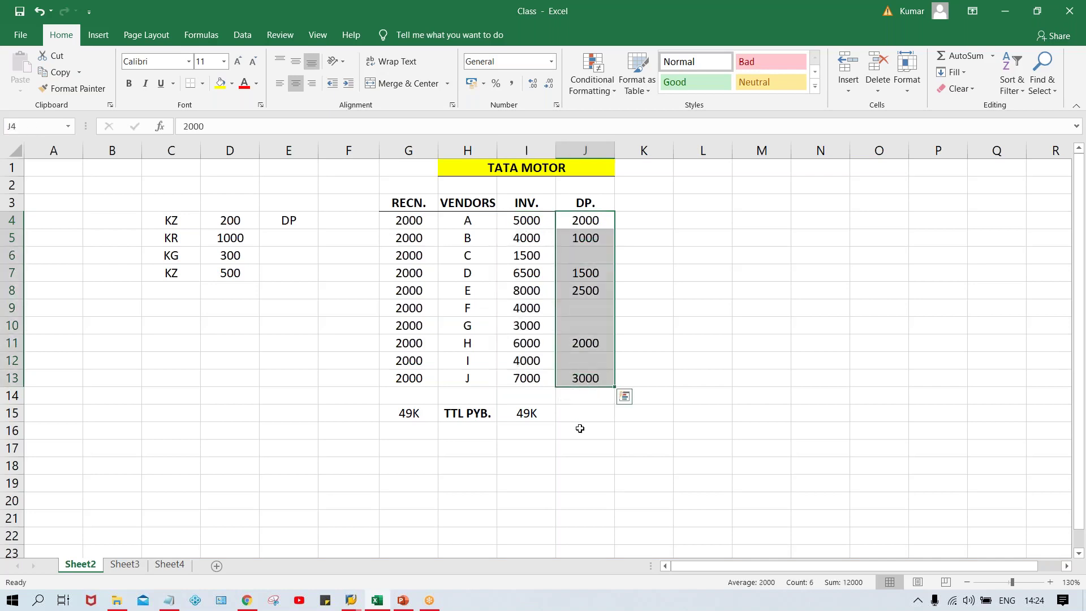
# Step: Enter the down payment total 12K in J15 and the remaining payable 37K in K15
pyautogui.click(571, 408)
pyautogui.write('12K')
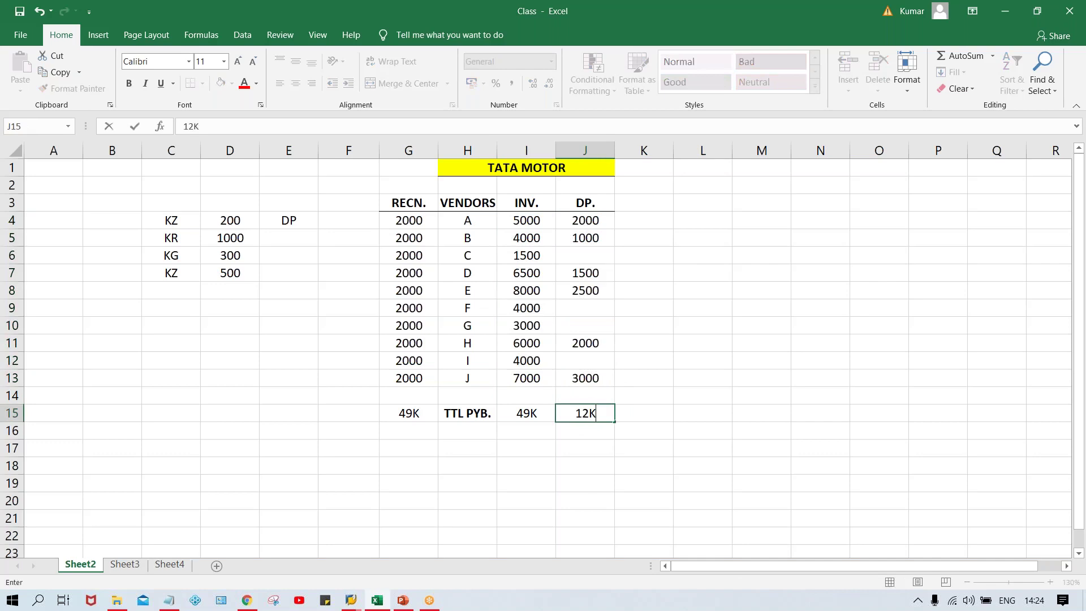
pyautogui.press('Return')
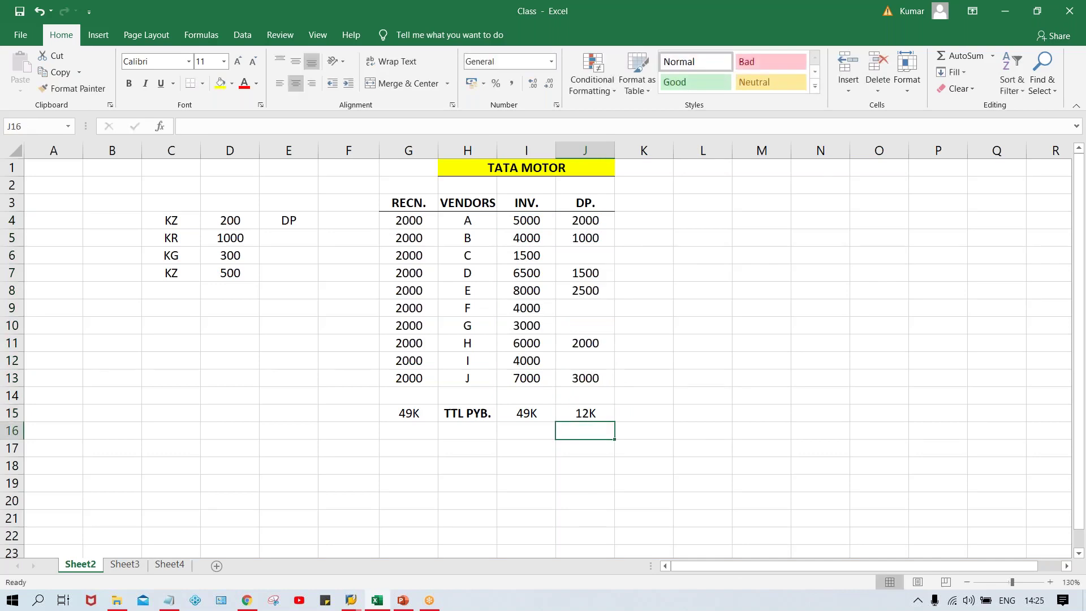
pyautogui.click(597, 411)
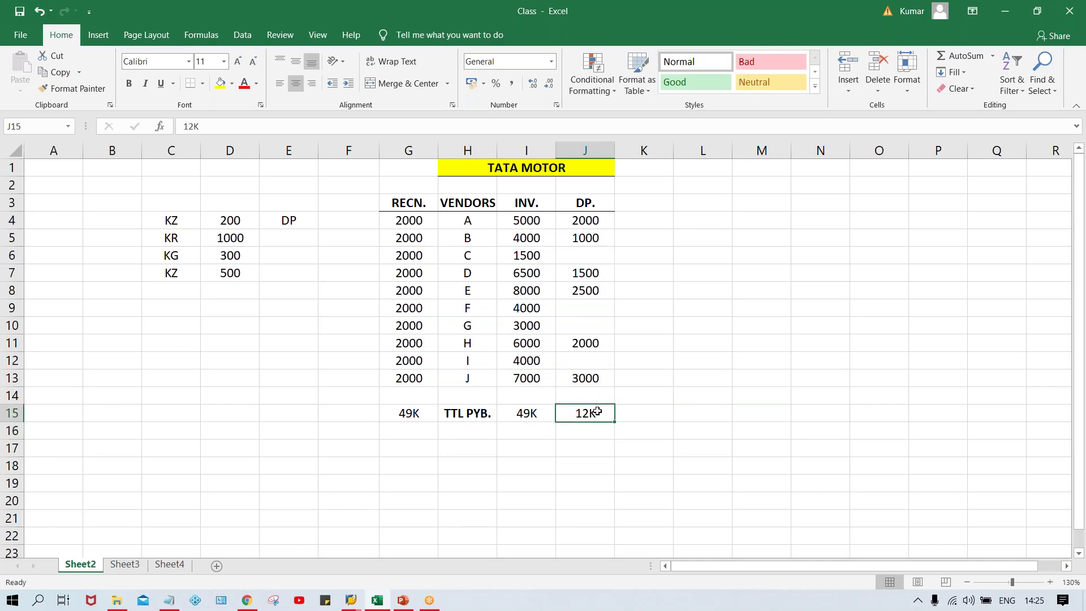
pyautogui.click(535, 412)
pyautogui.click(596, 412)
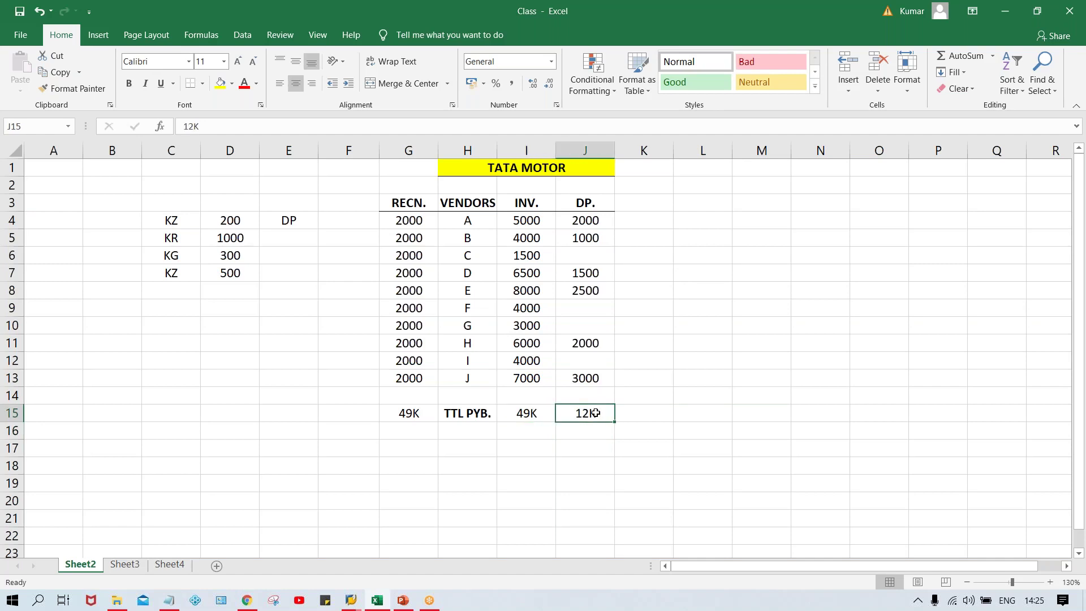
pyautogui.click(663, 413)
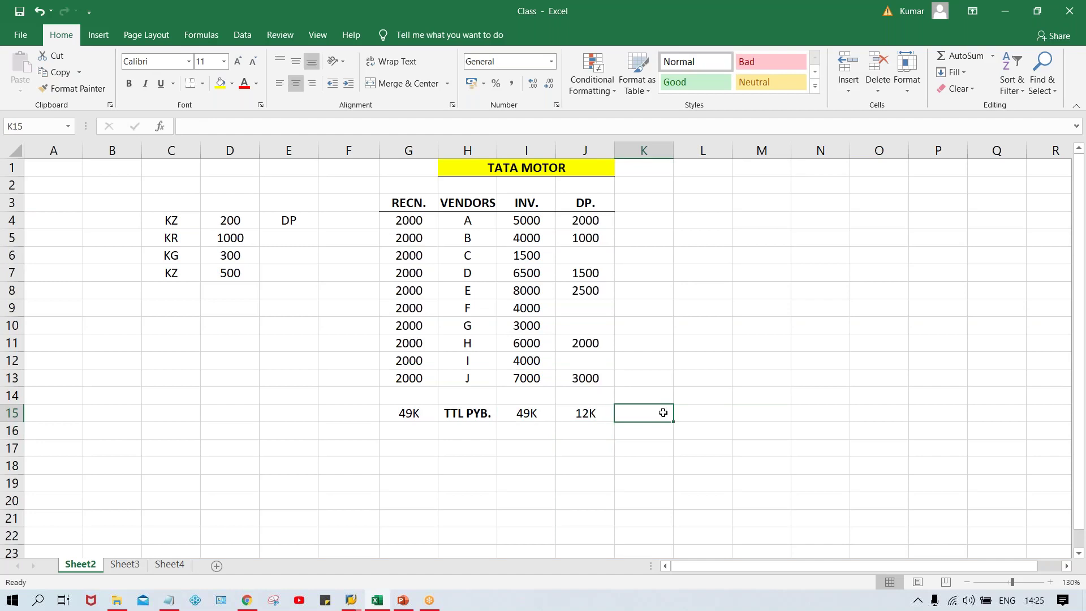
pyautogui.write('37K')
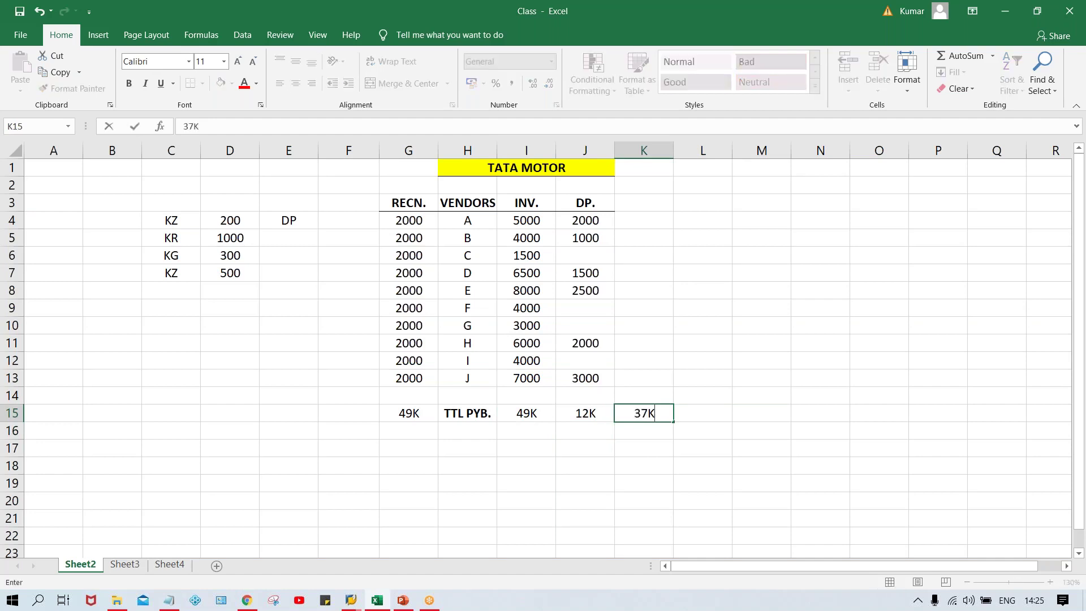
pyautogui.press('Return')
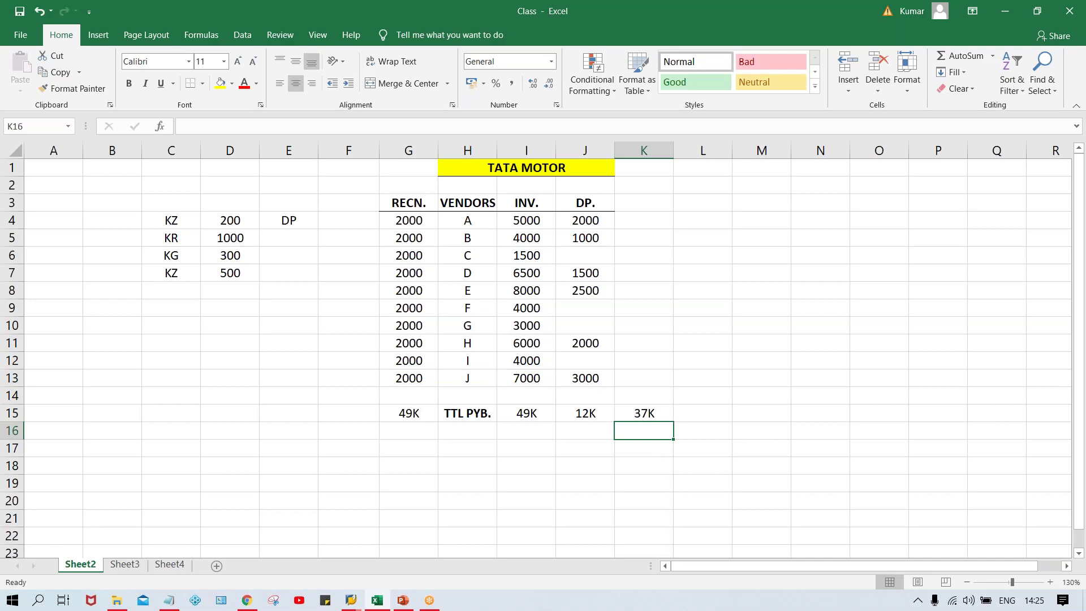
# Step: Label the totals by entering LIAB. in I16 under the invoice total and ASSETS in J16 under the down payment total
pyautogui.click(531, 427)
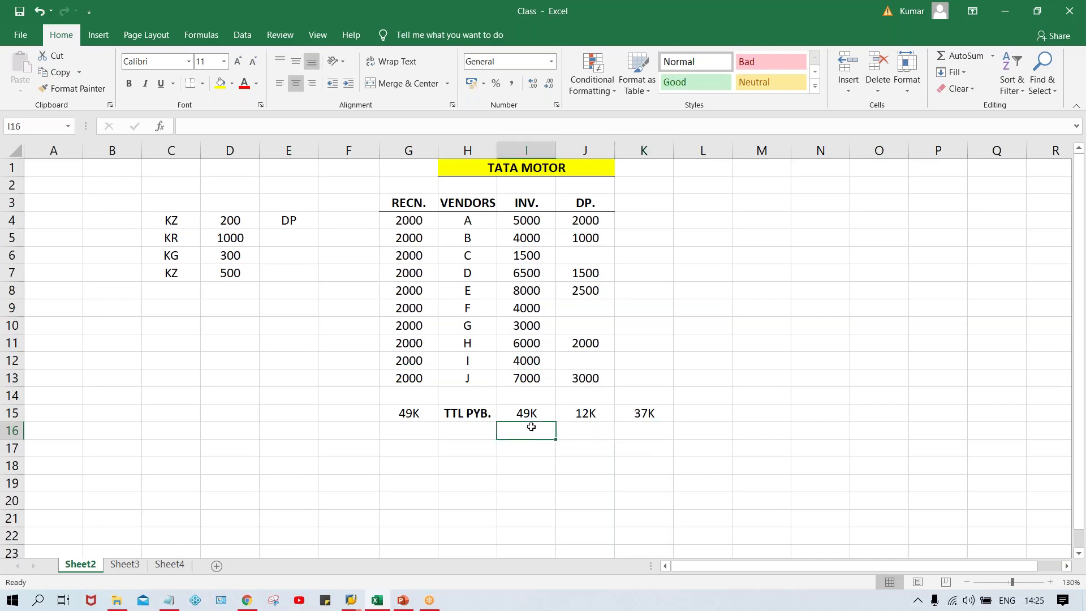
pyautogui.write('LIAB')
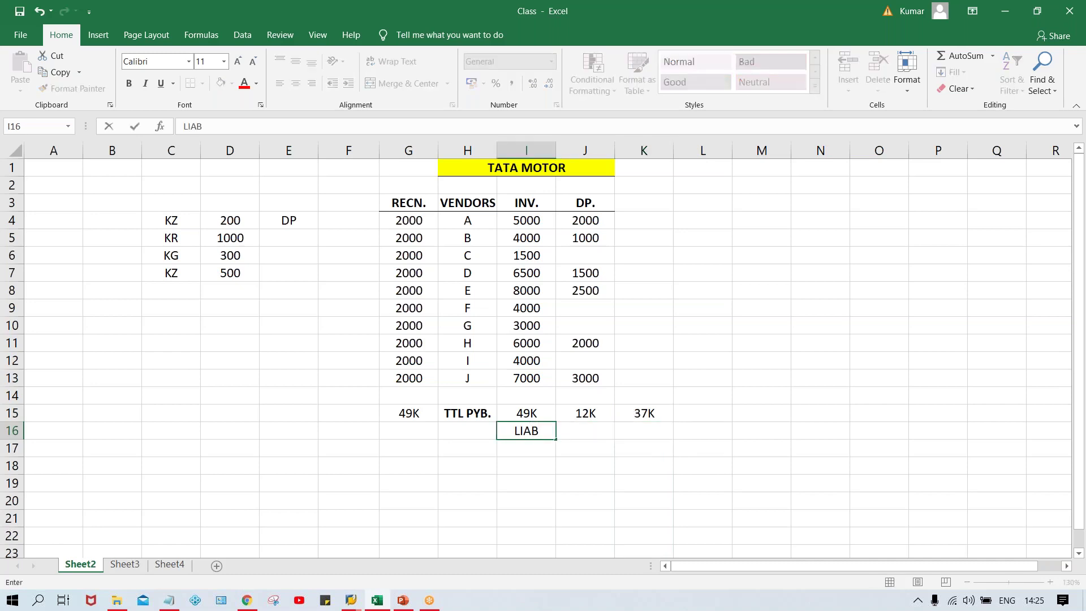
pyautogui.write('.')
pyautogui.press('Tab')
pyautogui.write('AA')
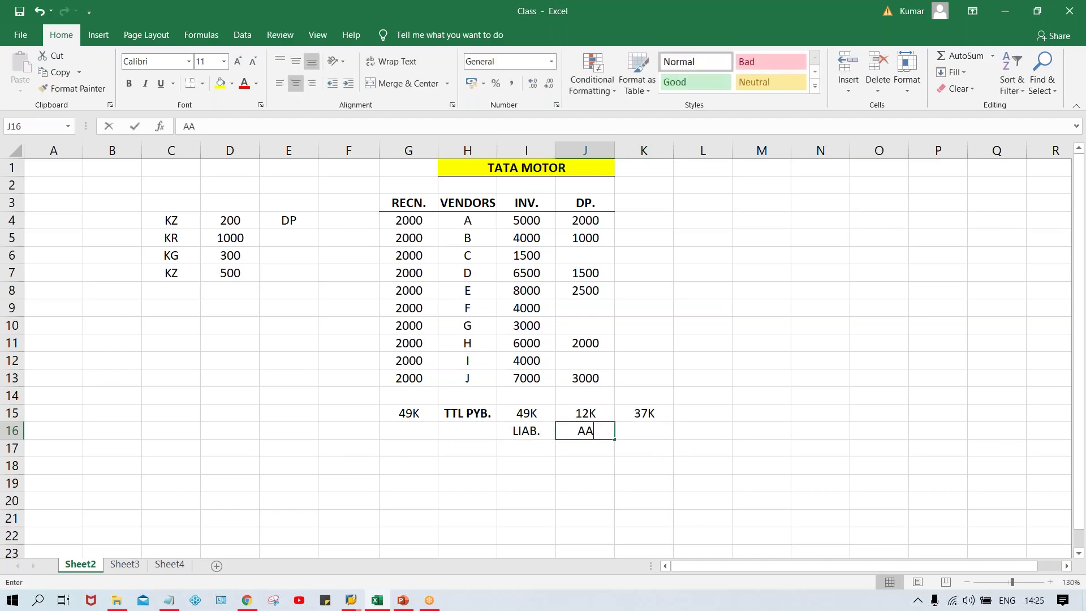
pyautogui.press('BackSpace')
pyautogui.write('SSETS')
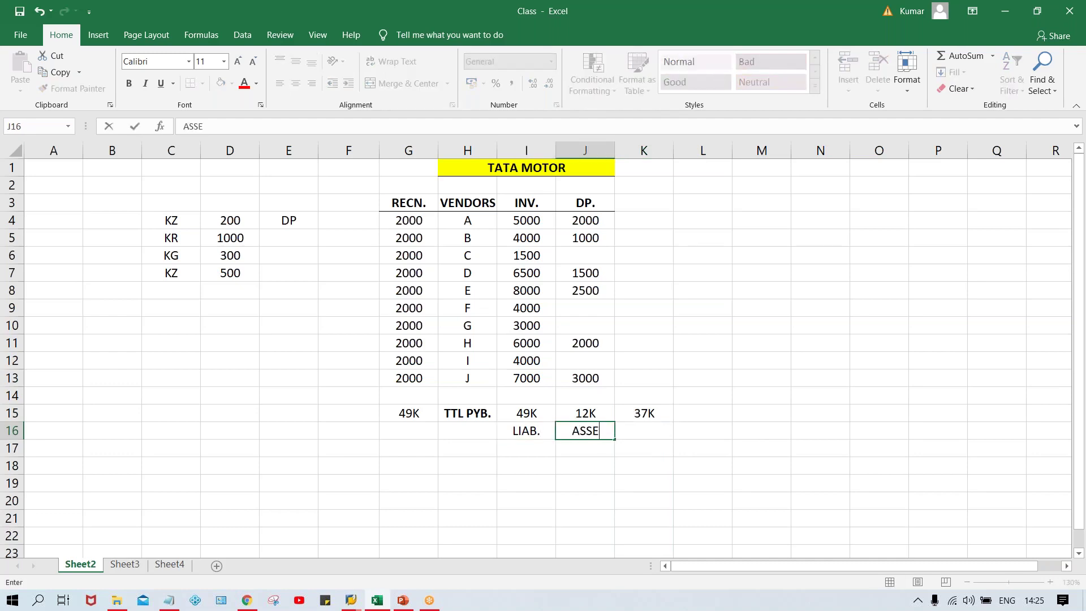
pyautogui.press('Return')
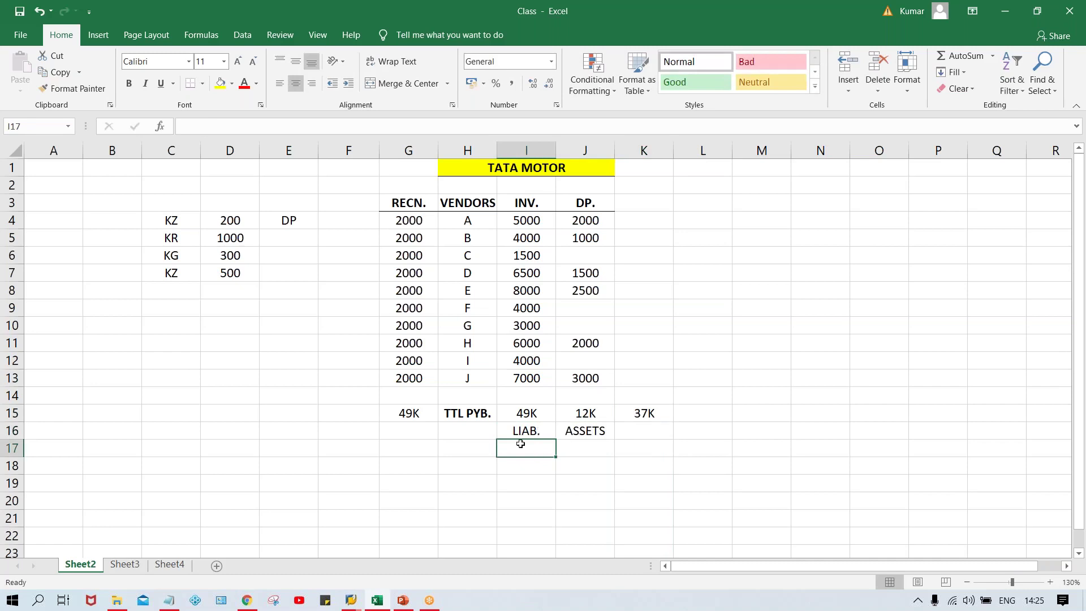
# Step: Review the liability, asset and net totals in I15:K16, the down payments in J4:J13 and the RECN. values in column G
pyautogui.click(517, 430)
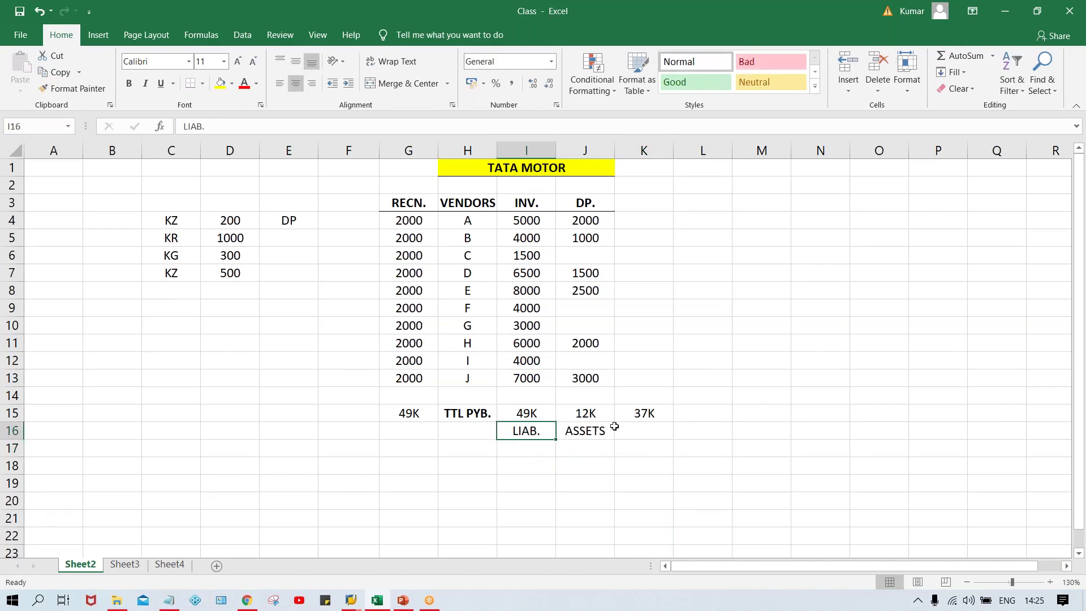
pyautogui.click(593, 431)
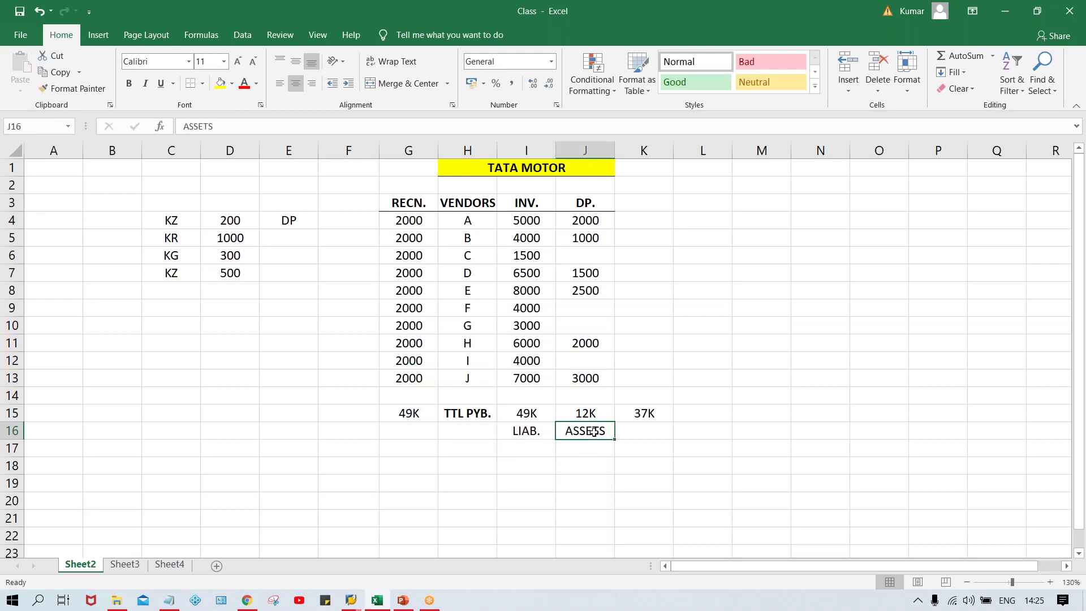
pyautogui.click(523, 414)
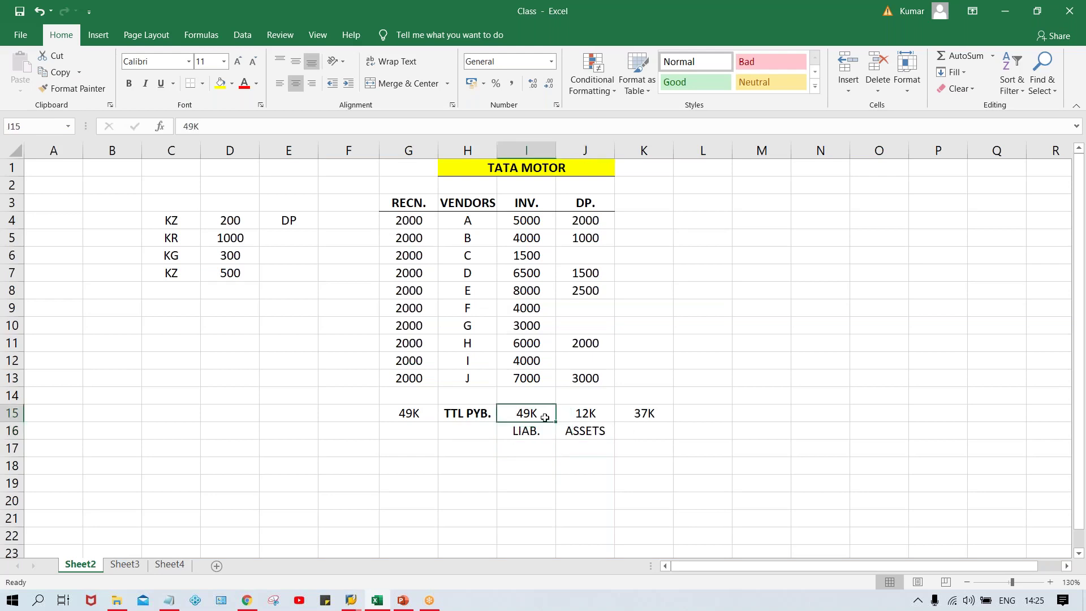
pyautogui.click(578, 417)
pyautogui.click(652, 413)
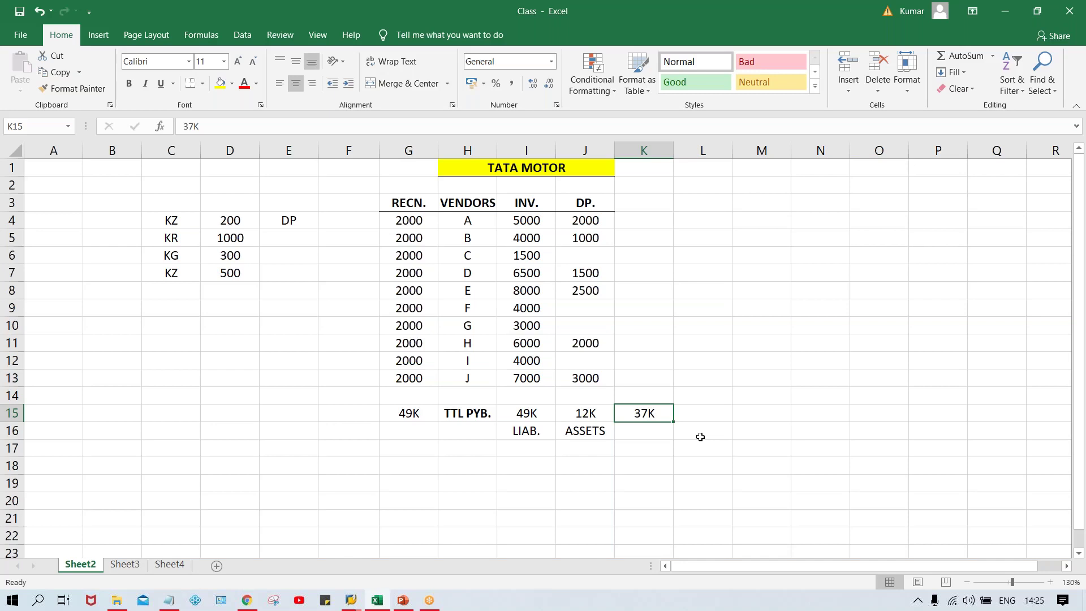
pyautogui.click(588, 220)
pyautogui.moveTo(587, 238); pyautogui.dragTo(588, 374)
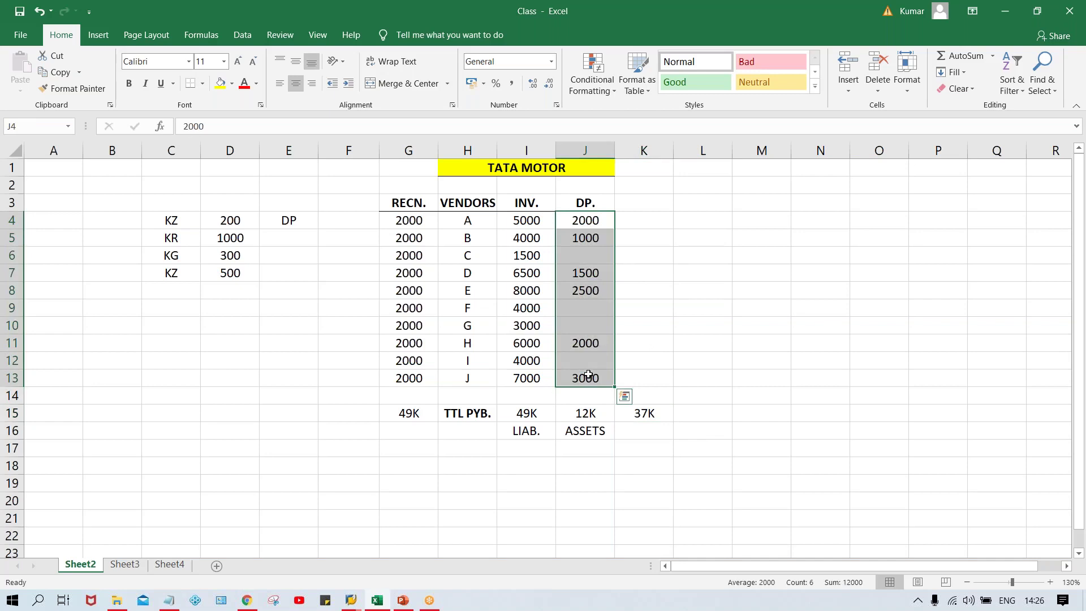
pyautogui.click(402, 220)
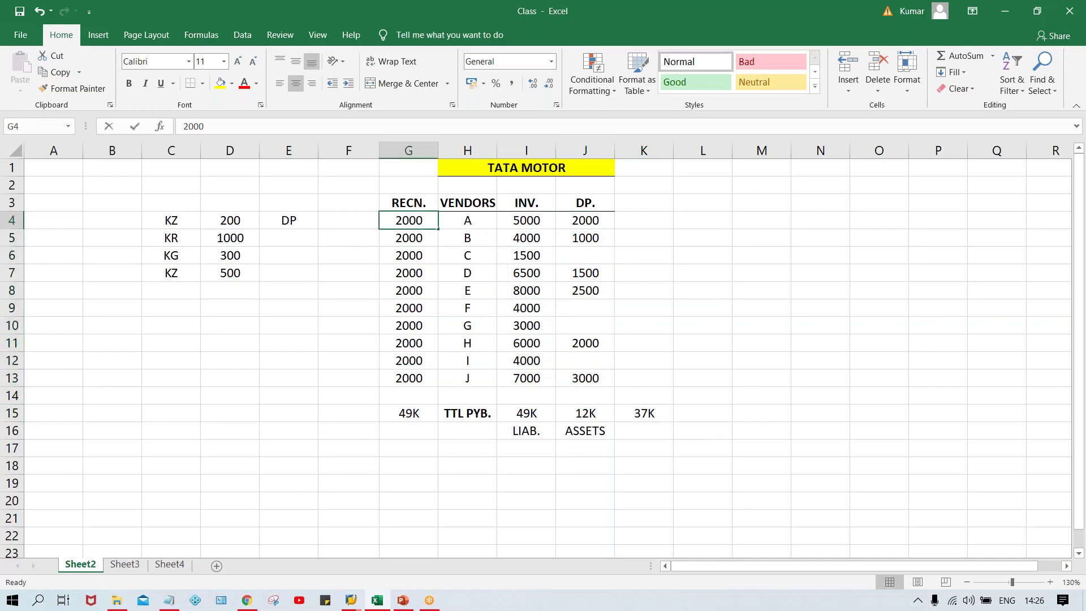
pyautogui.click(408, 254)
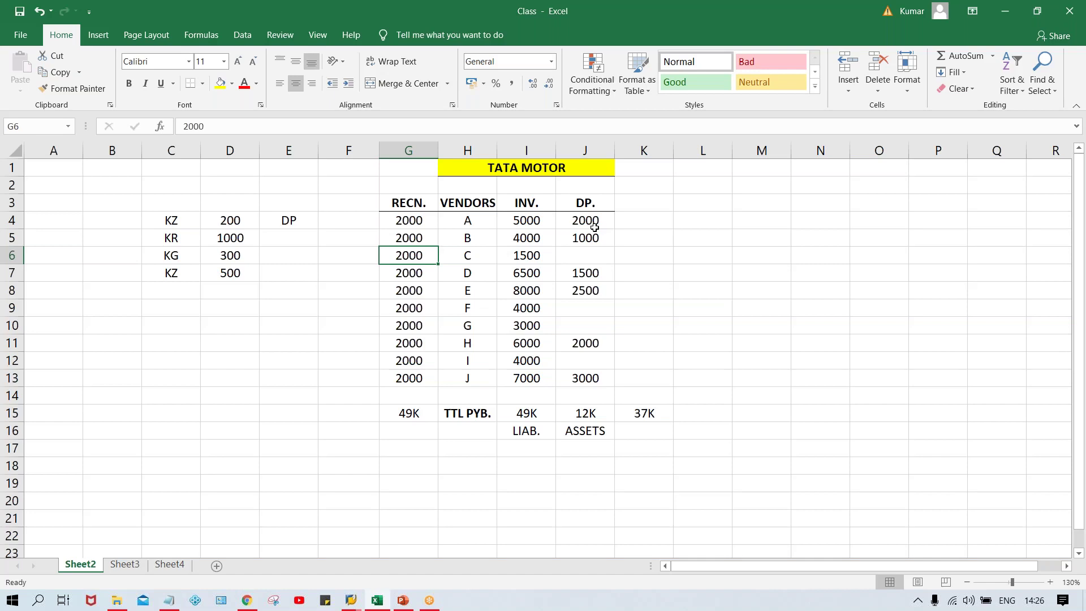
# Step: Enter 1005 in F4 and fill it down through F13 for all vendors
pyautogui.click(340, 222)
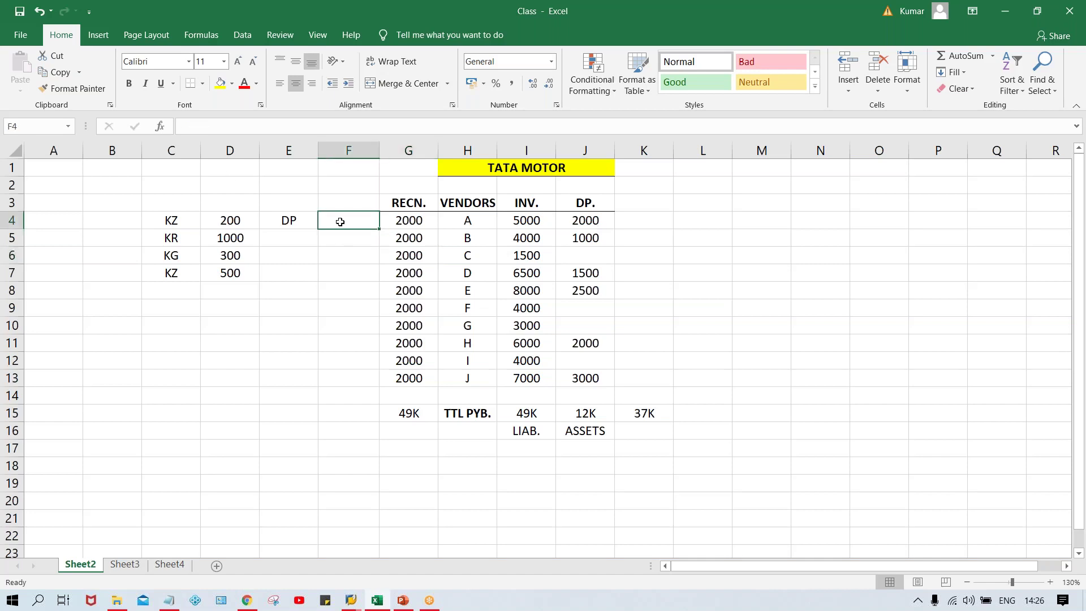
pyautogui.write('100')
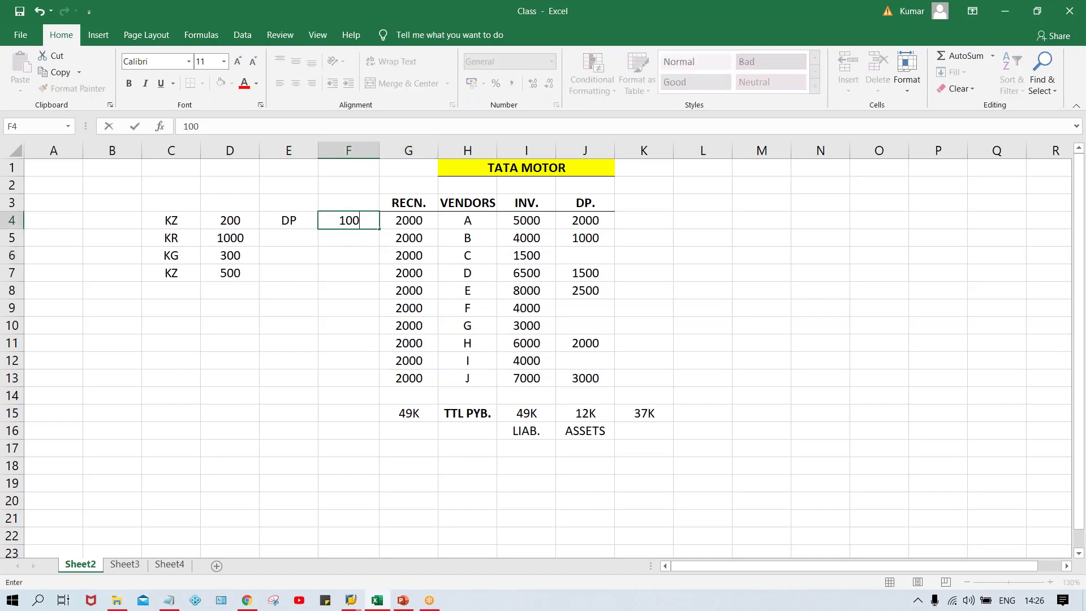
pyautogui.write('5')
pyautogui.press('Return')
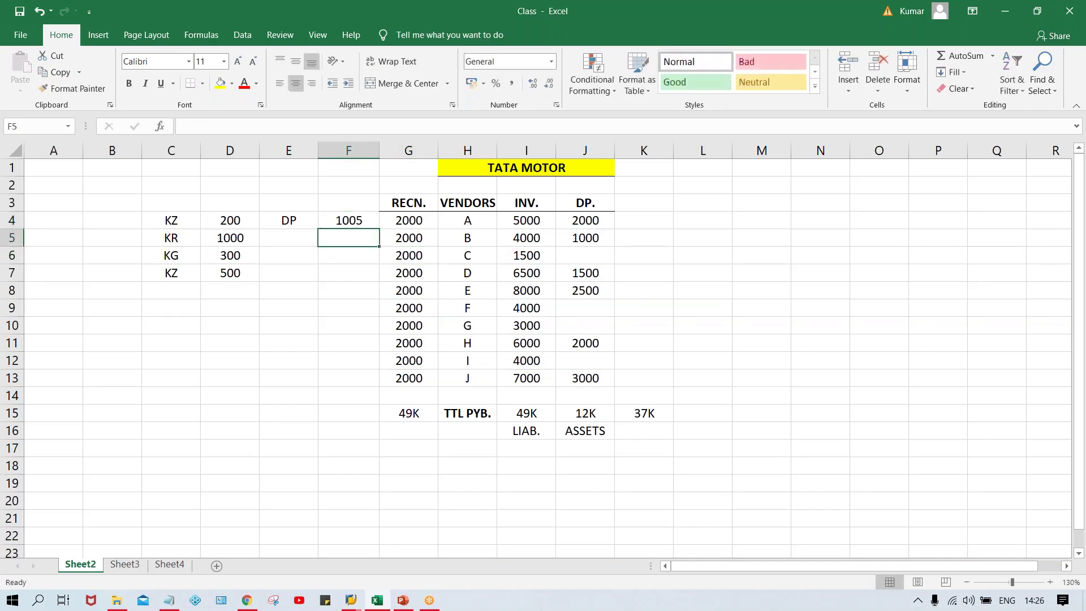
pyautogui.click(350, 223)
pyautogui.hotkey('shift', 'Down')
pyautogui.hotkey('shift', 'Down')
pyautogui.hotkey('shift', 'Down')
pyautogui.hotkey('shift', 'Down')
pyautogui.hotkey('shift', 'Down')
pyautogui.hotkey('shift', 'Down')
pyautogui.hotkey('shift', 'Down')
pyautogui.hotkey('shift', 'Down')
pyautogui.hotkey('shift', 'Down')
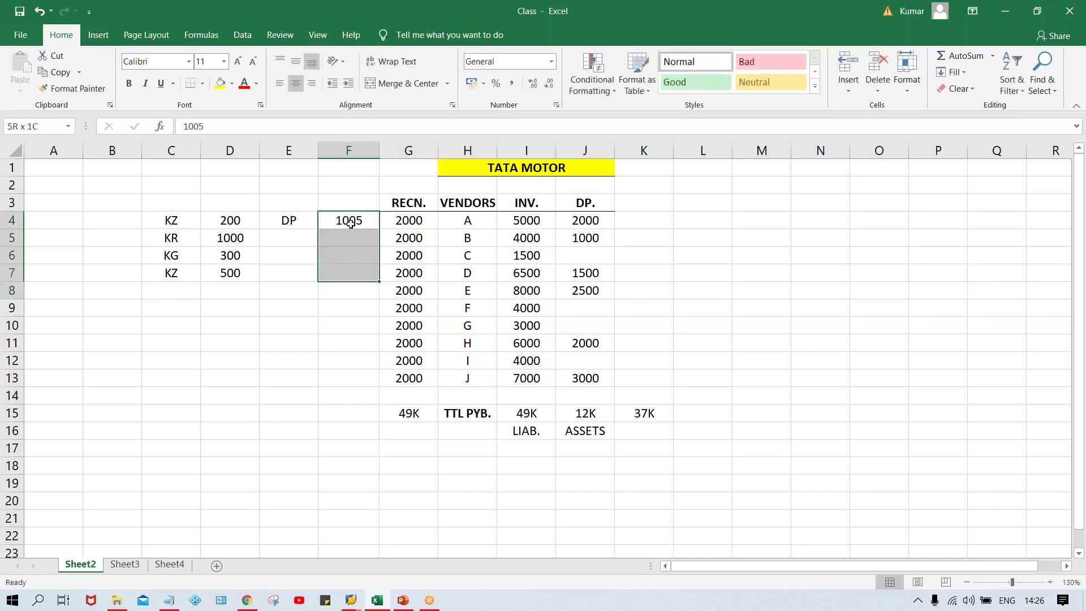
pyautogui.hotkey('ctrl', 'd')
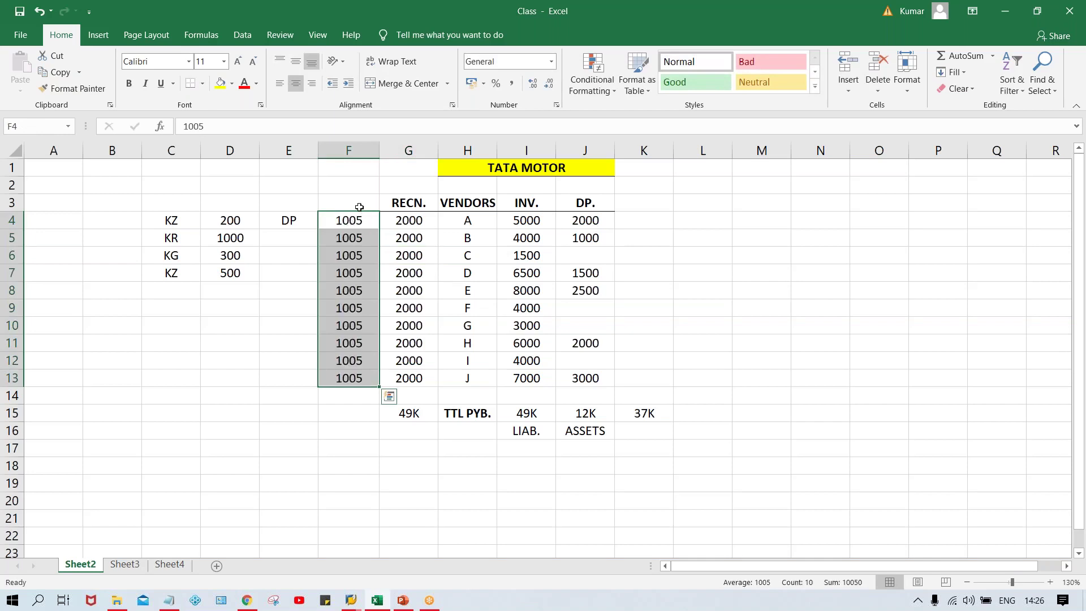
# Step: Add the bold header DP. RECN. with a bottom border in F3, above the 1005 values
pyautogui.click(359, 207)
pyautogui.write('D')
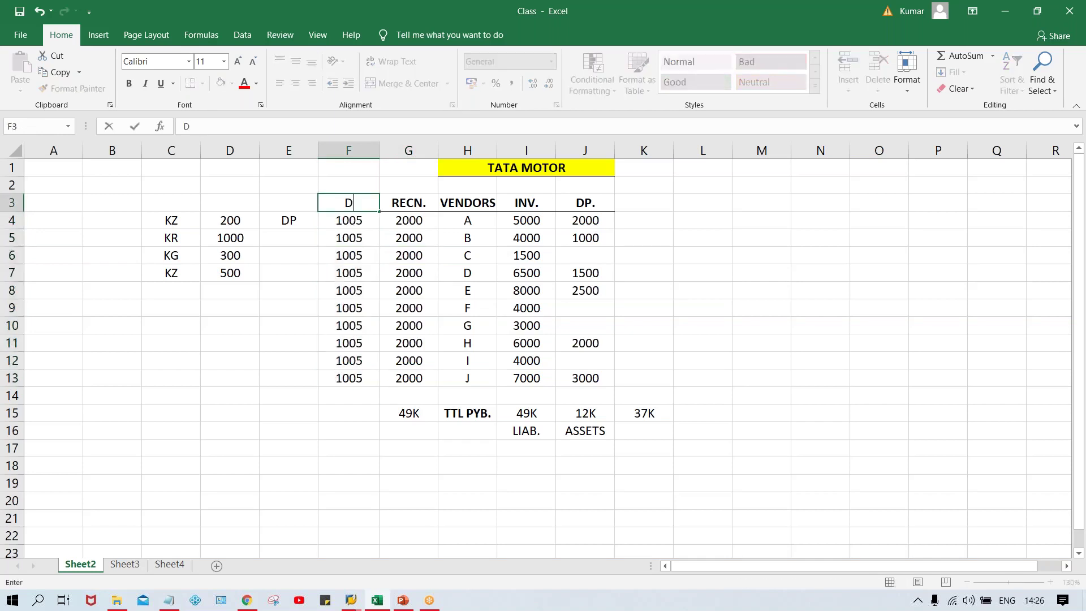
pyautogui.write('P. RECN.')
pyautogui.press('Return')
pyautogui.press('Up')
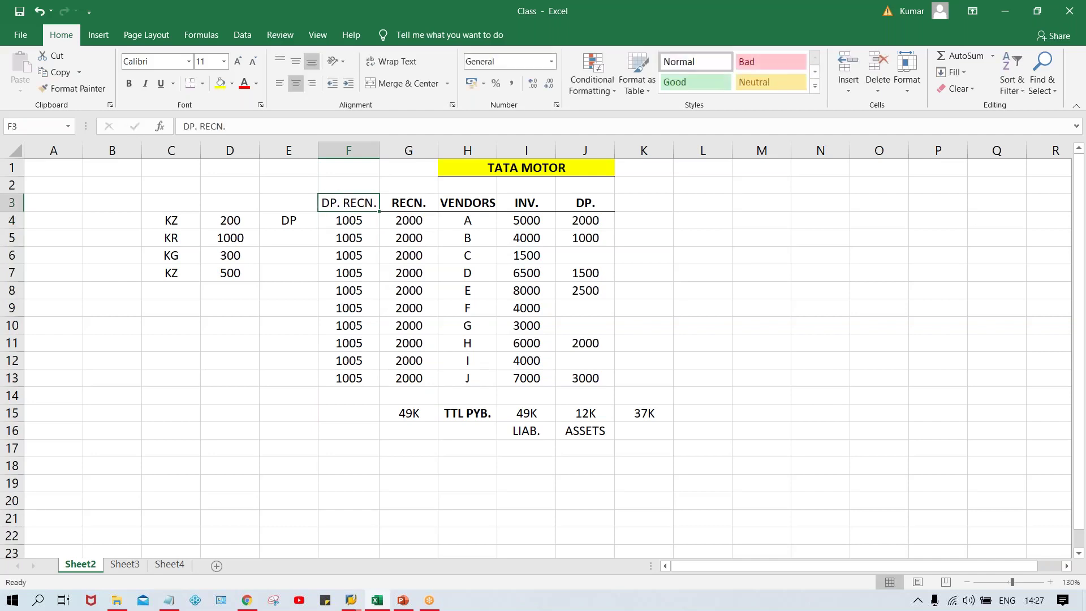
pyautogui.hotkey('ctrl', 'b')
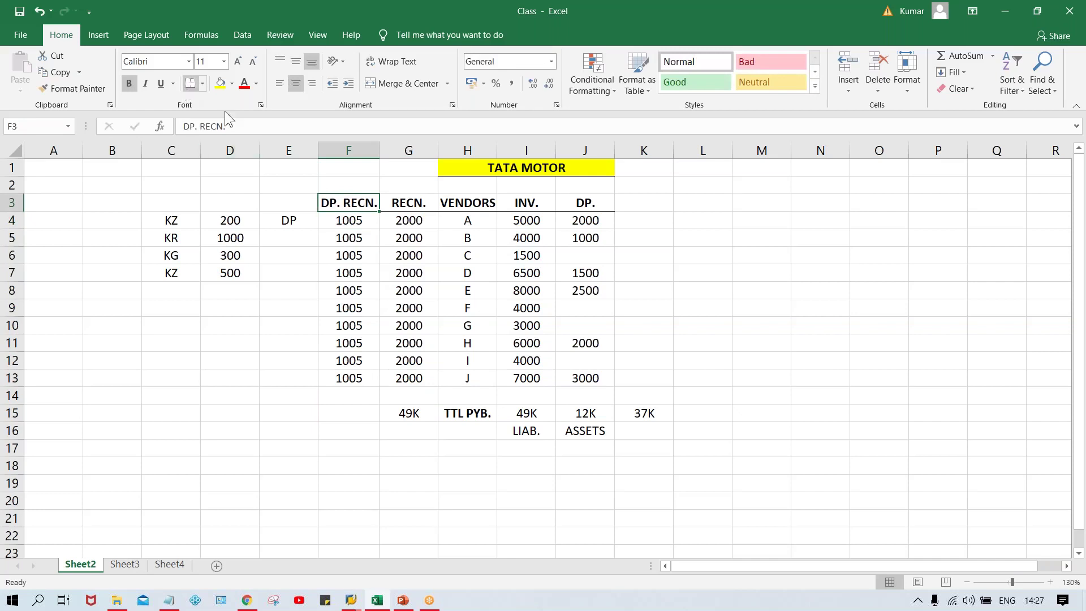
# Step: Compare vendor A's invoice and down payment in row 4 with its RECN. and DP. RECN. accounts
pyautogui.click(504, 308)
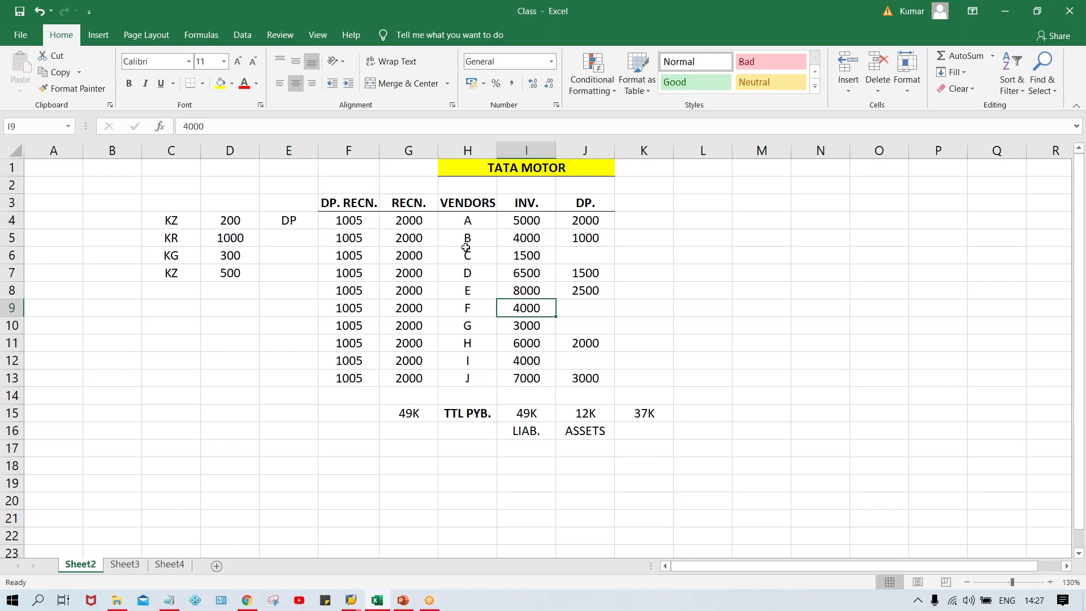
pyautogui.click(538, 236)
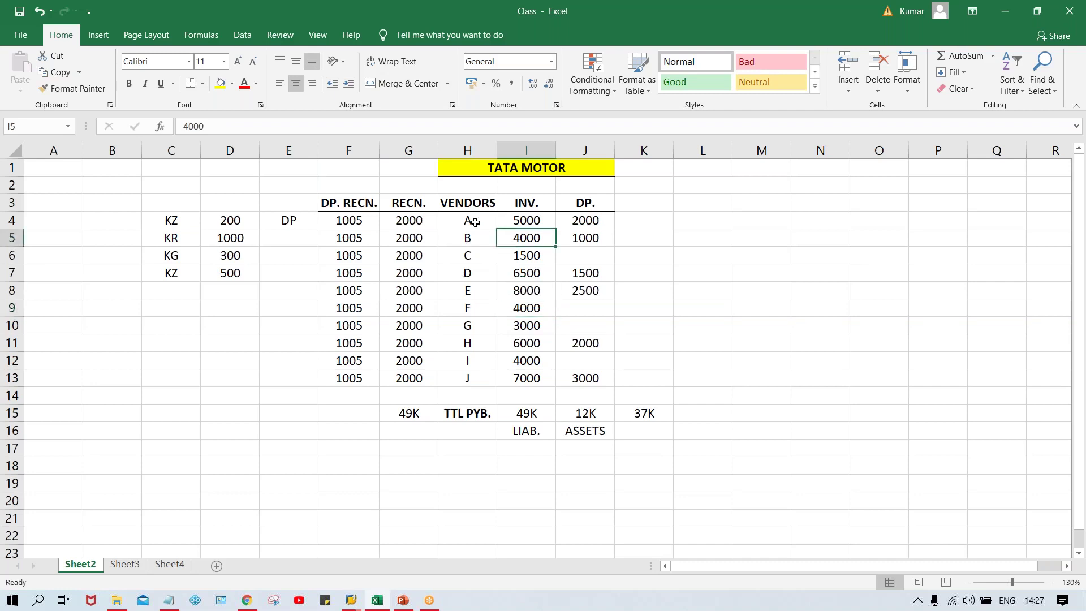
pyautogui.click(475, 222)
pyautogui.click(580, 216)
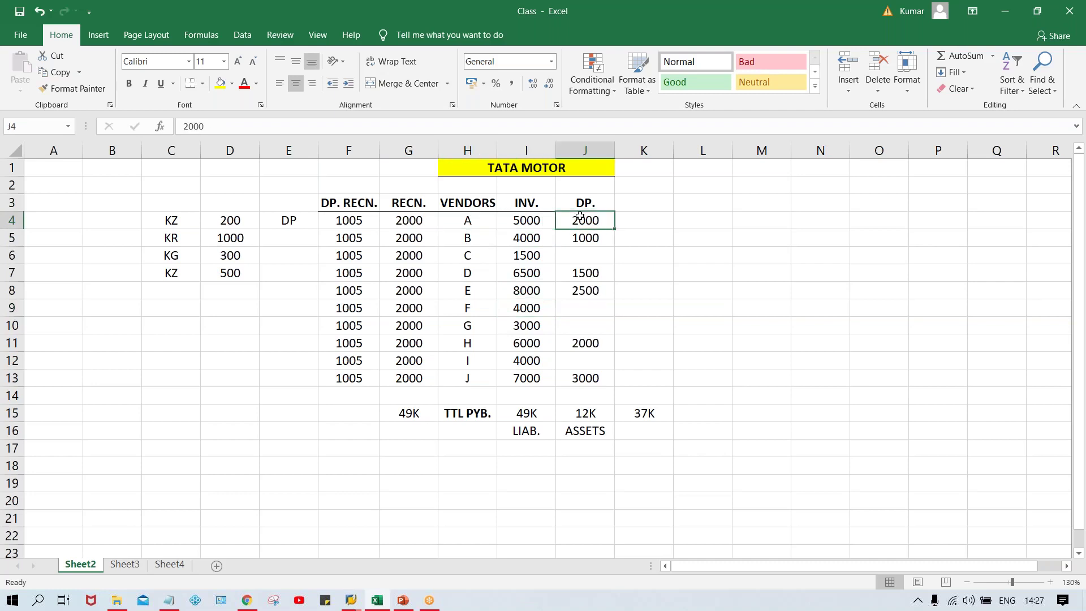
pyautogui.click(468, 222)
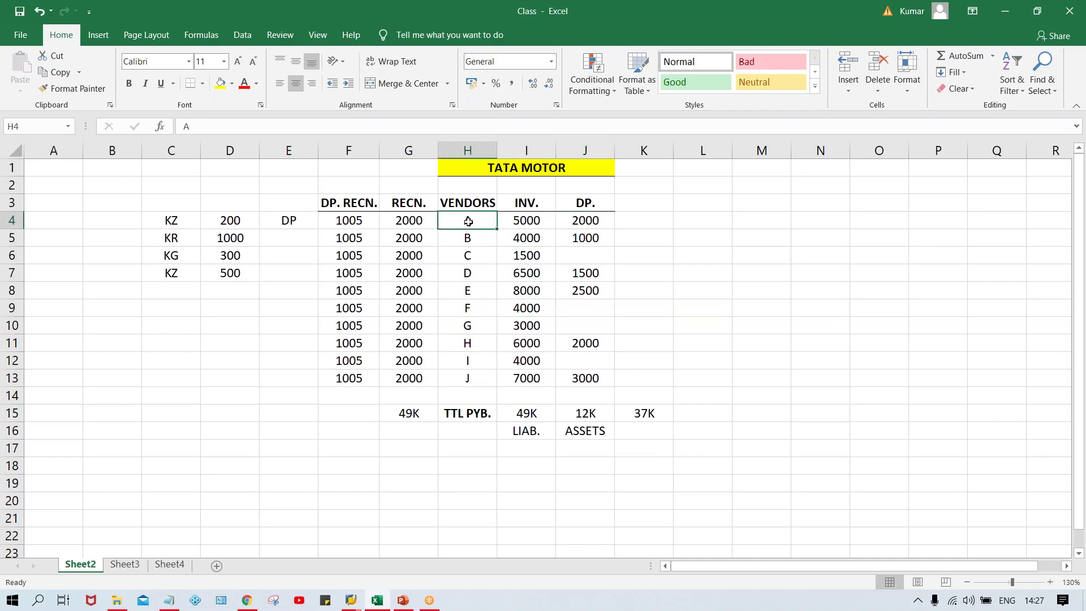
pyautogui.click(531, 224)
pyautogui.click(406, 224)
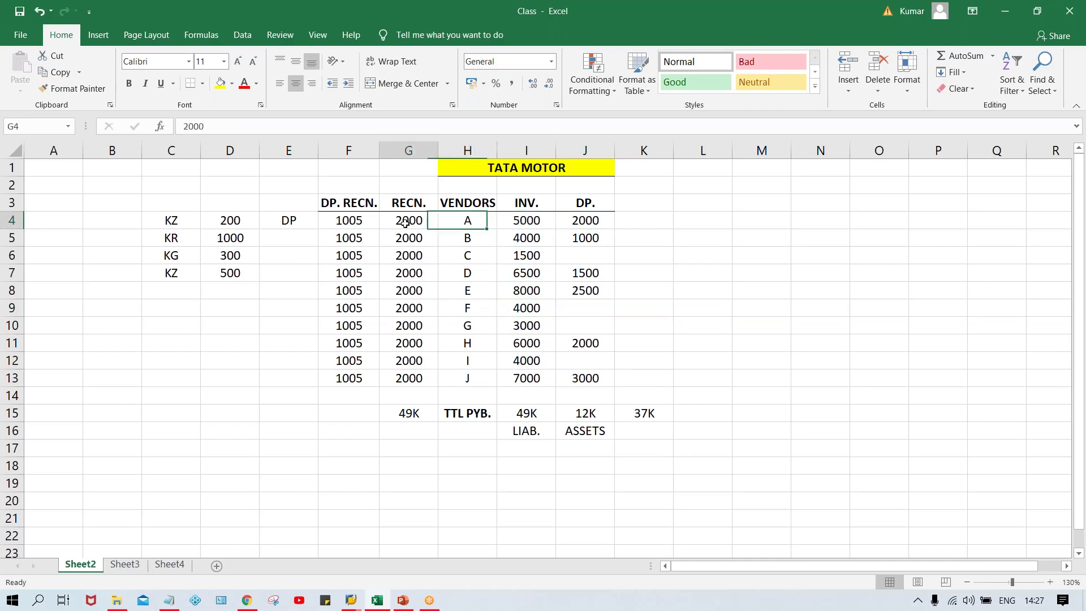
pyautogui.click(592, 224)
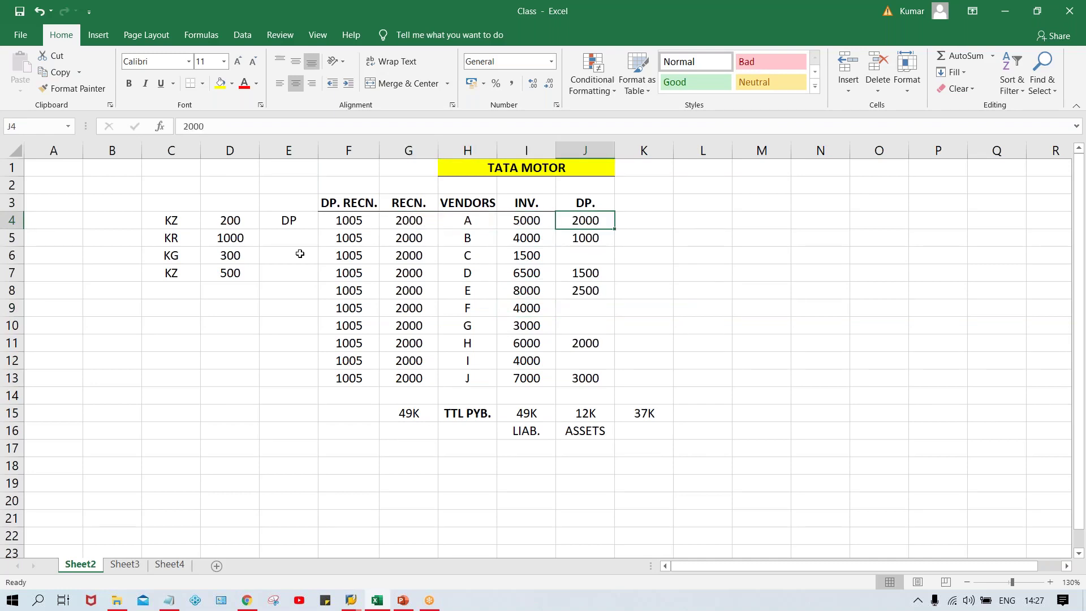
pyautogui.click(340, 224)
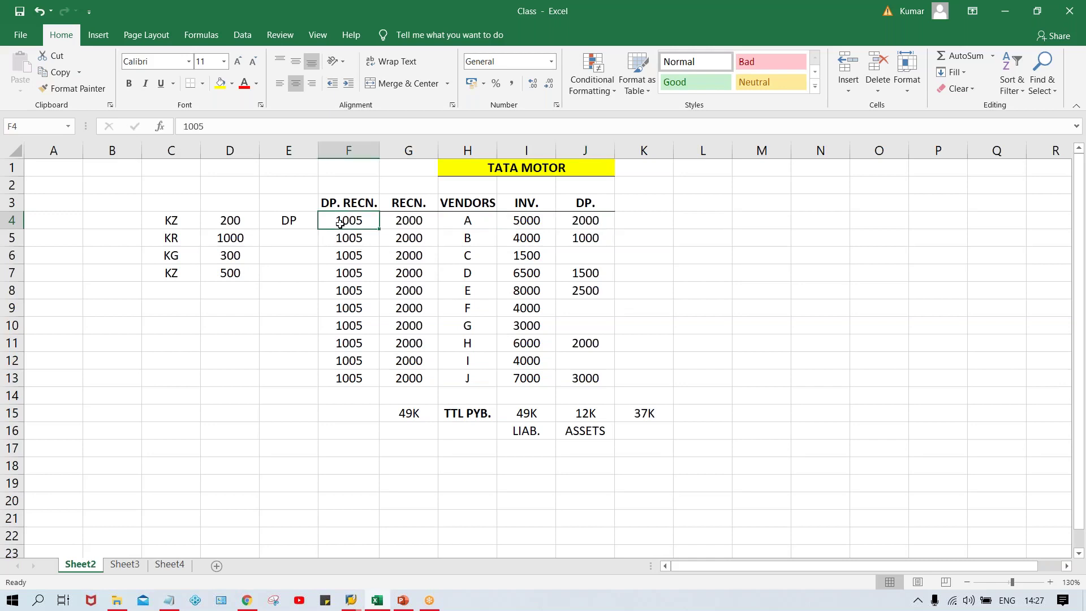
pyautogui.click(407, 224)
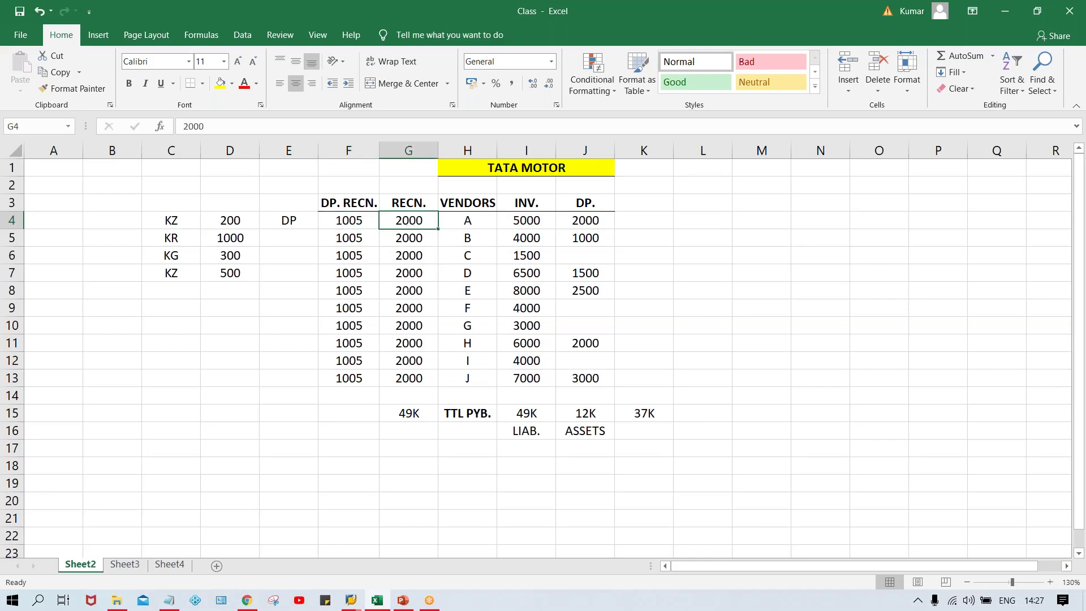
# Step: Enter 12K in F15 as the down payment total under the DP. RECN. column
pyautogui.click(356, 224)
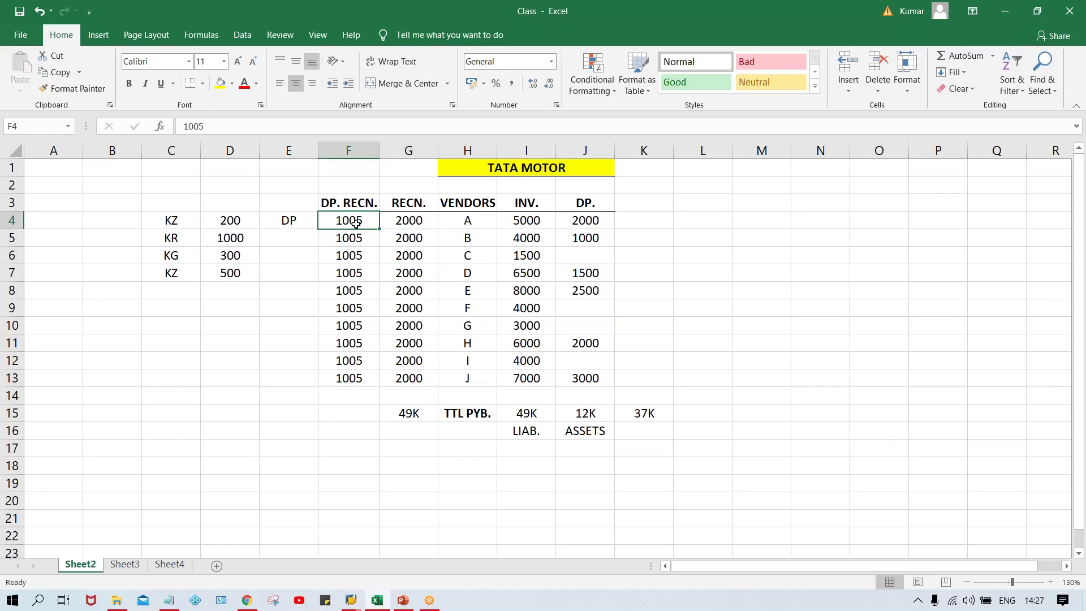
pyautogui.click(405, 413)
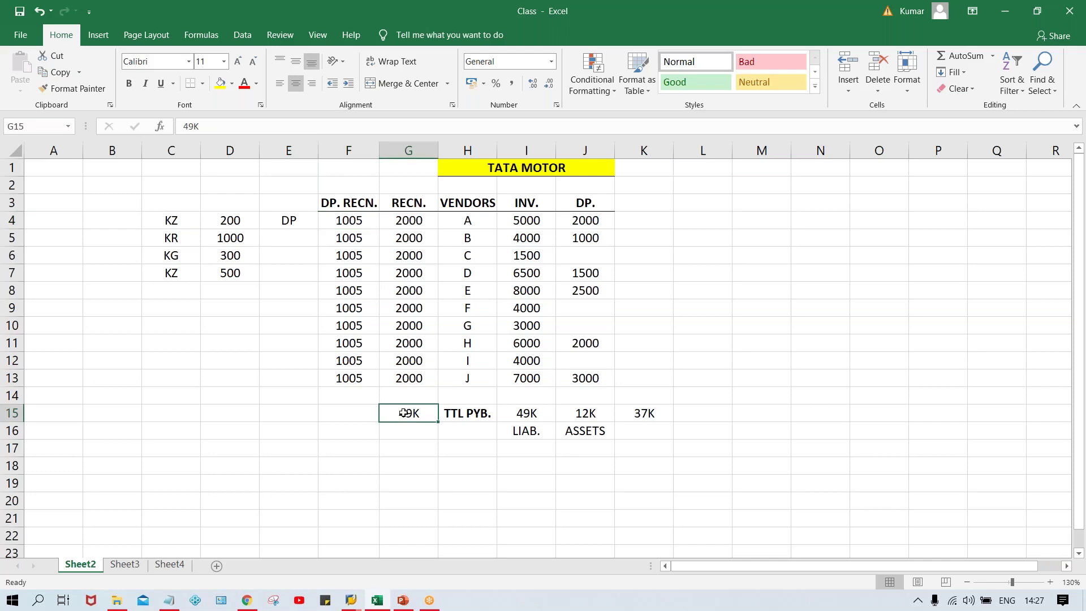
pyautogui.click(348, 417)
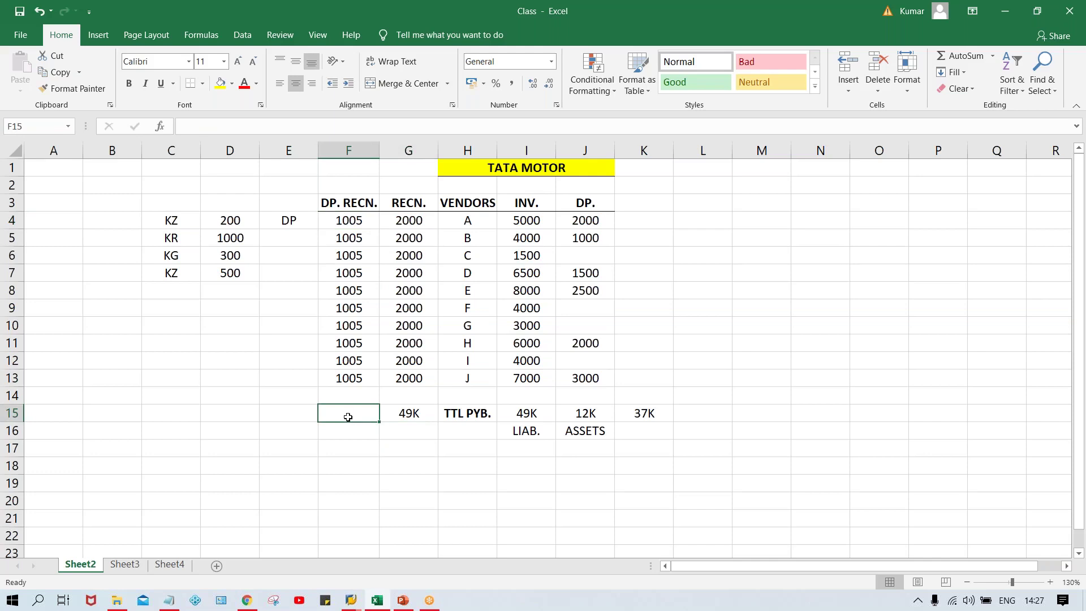
pyautogui.write('12K')
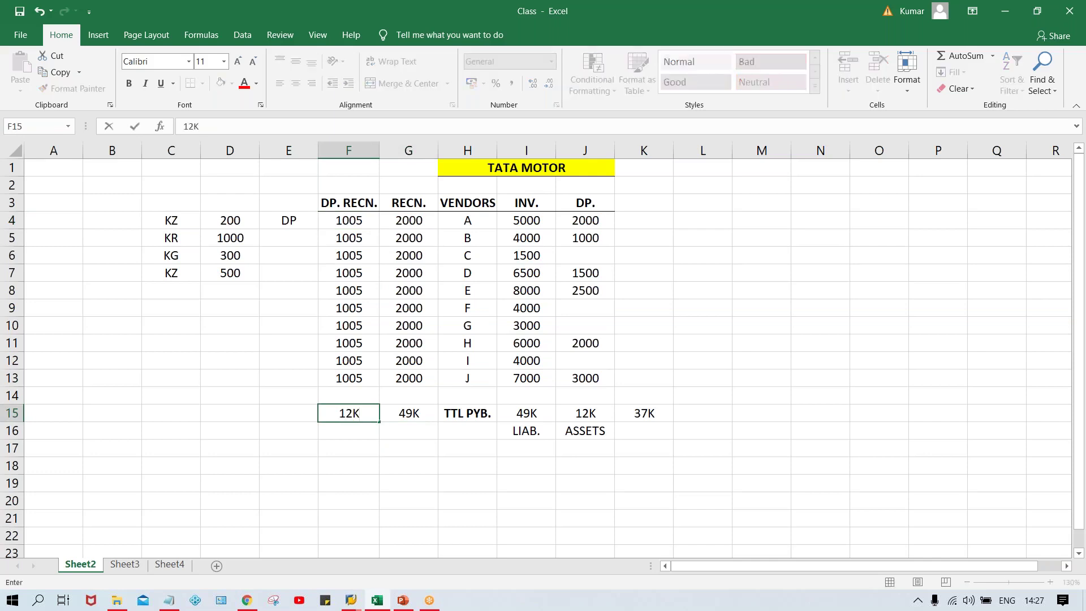
pyautogui.press('Return')
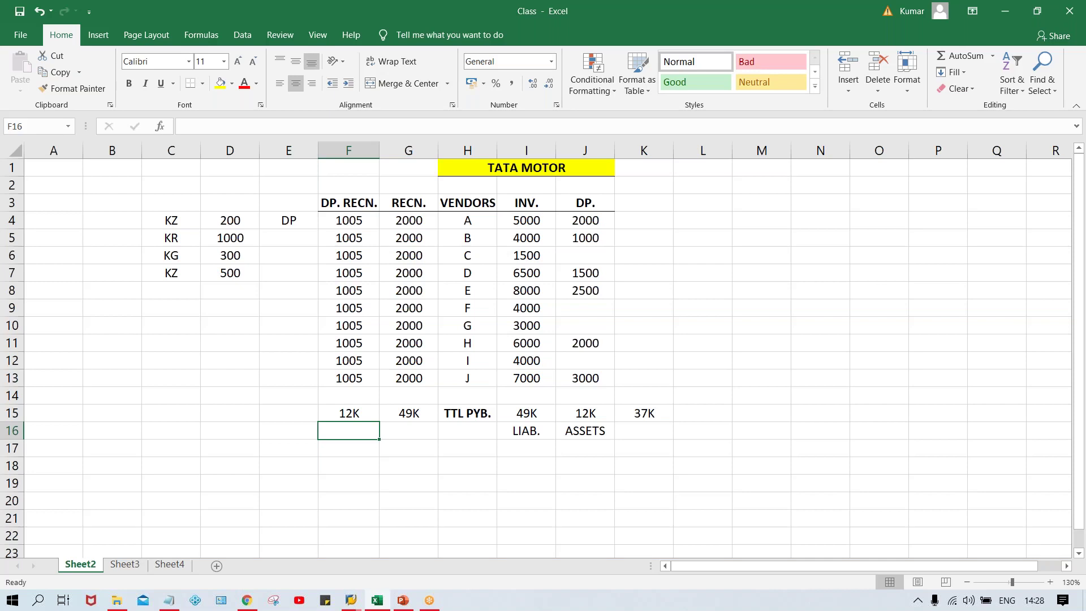
# Step: Review the RECN. and DP. RECN. columns with the vendor table F3:J13, and switch to the Vendor Down Payment slide in PowerPoint
pyautogui.click(412, 378)
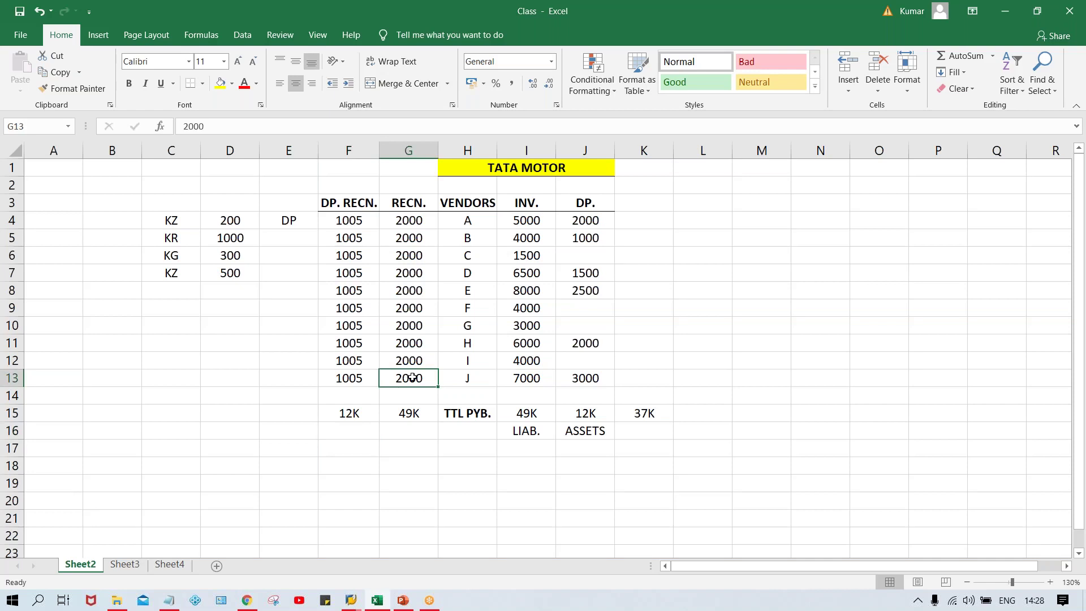
pyautogui.click(343, 221)
pyautogui.moveTo(344, 221); pyautogui.dragTo(362, 415)
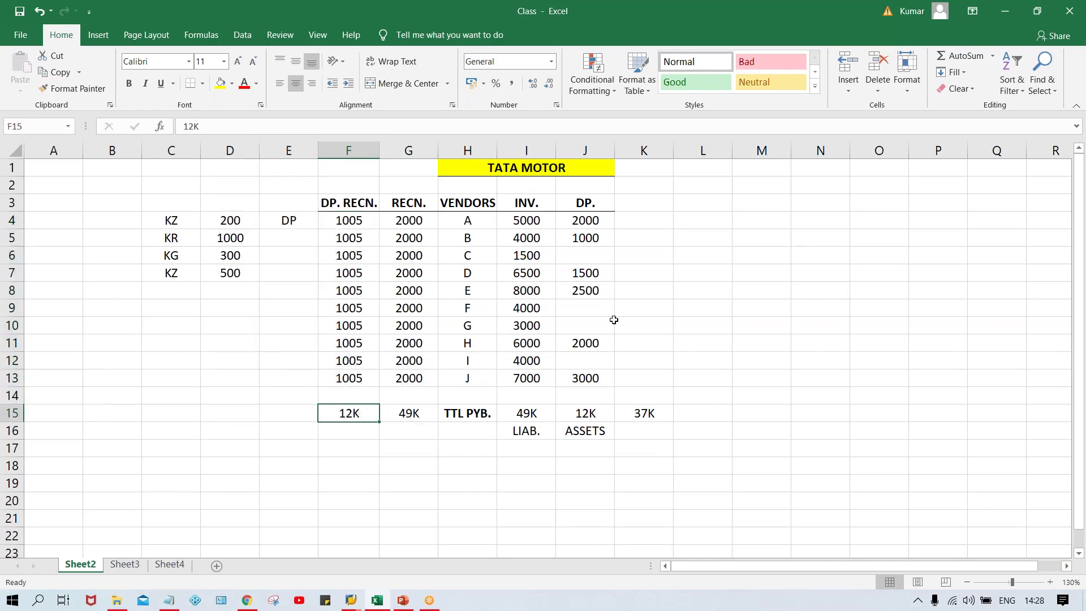
pyautogui.click(332, 343)
pyautogui.click(361, 412)
pyautogui.moveTo(344, 203); pyautogui.dragTo(588, 378)
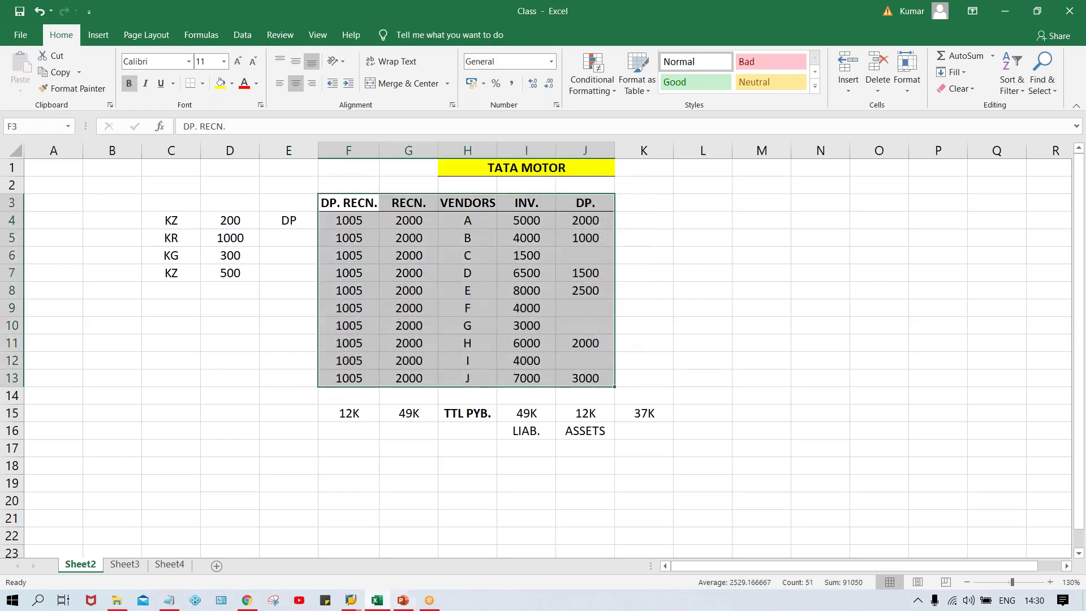
pyautogui.moveTo(404, 605)
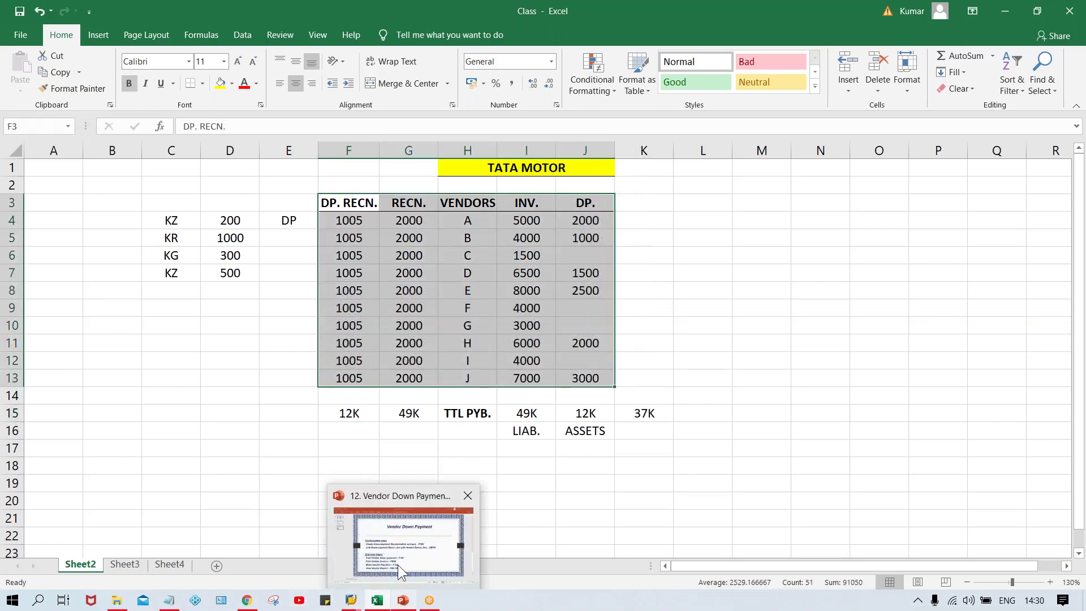
pyautogui.click(399, 563)
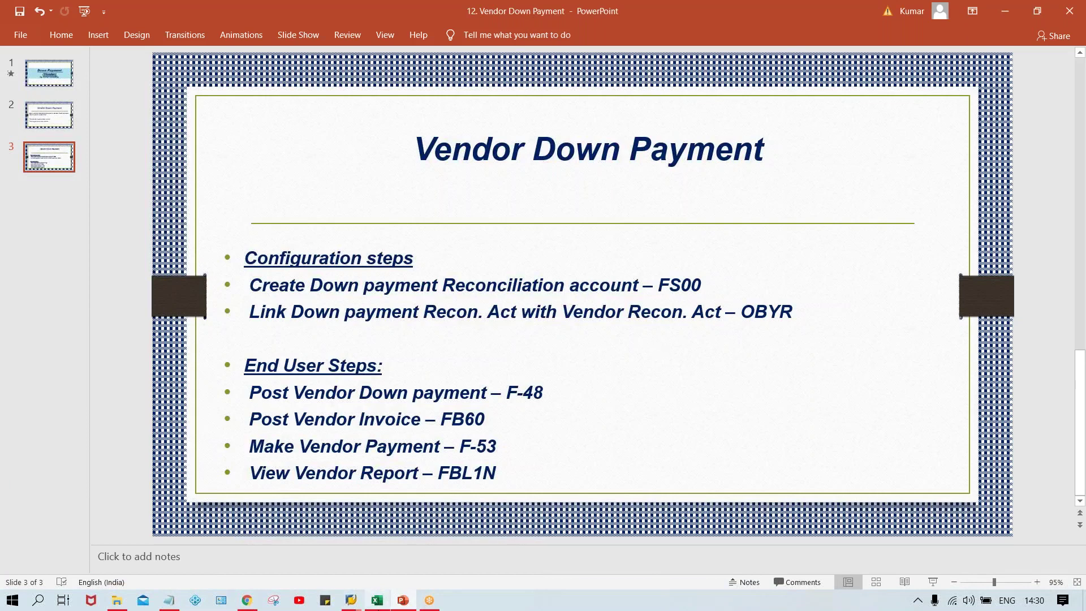
# Step: Switch to the open SAP Easy Access session and try to start transaction XK02
pyautogui.moveTo(351, 600)
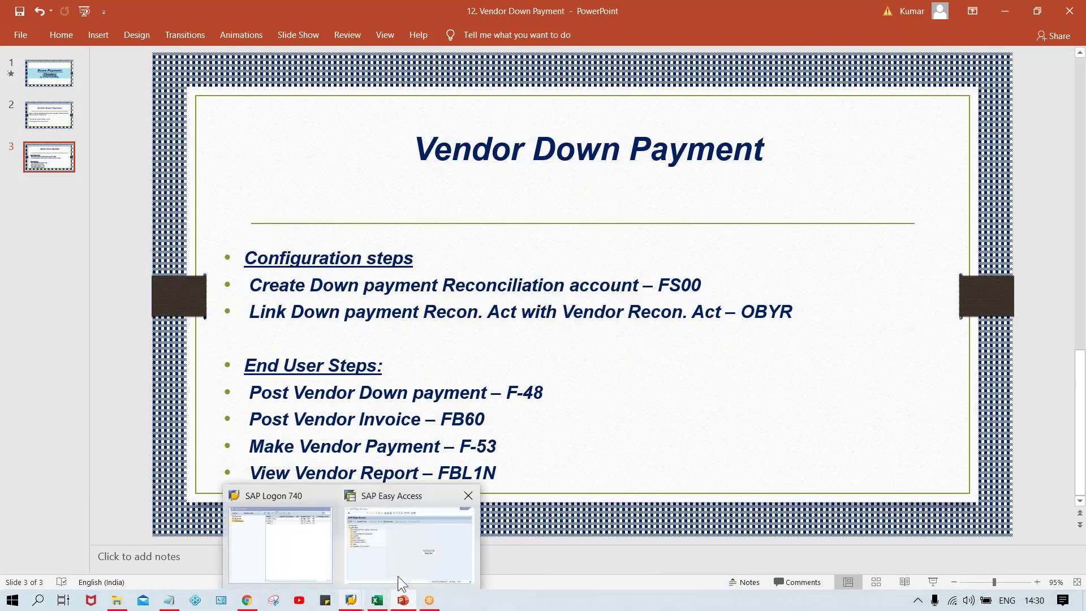
pyautogui.click(398, 576)
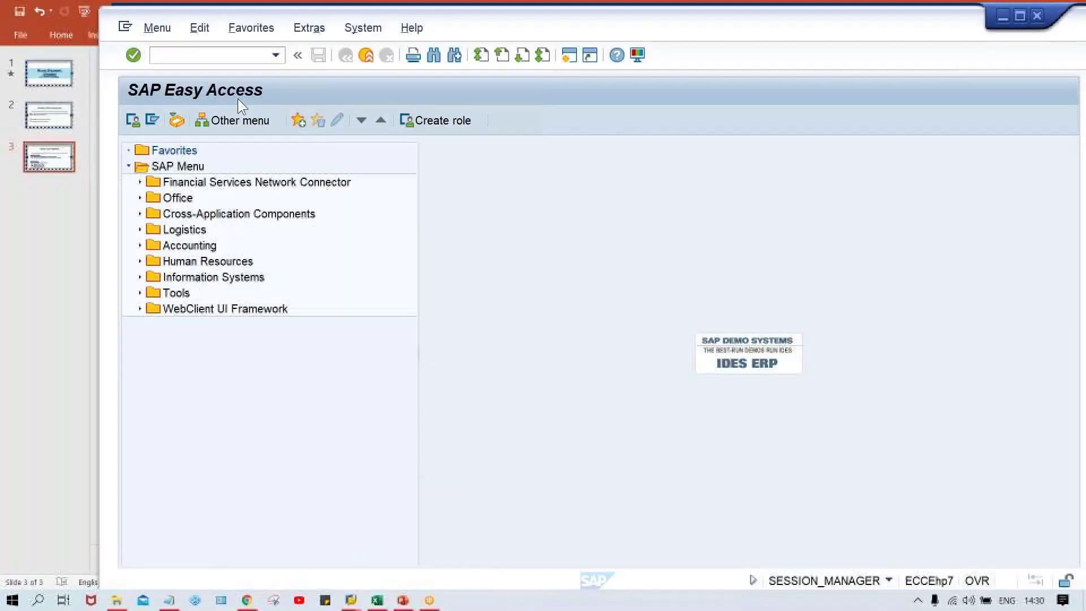
pyautogui.click(172, 59)
pyautogui.write('XK02')
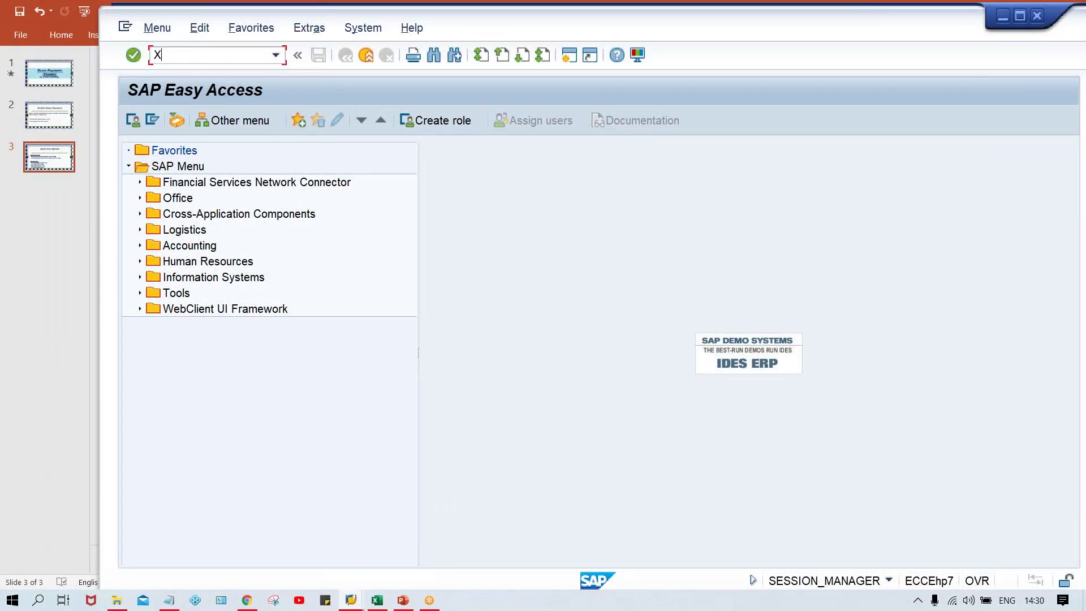
pyautogui.press('Return')
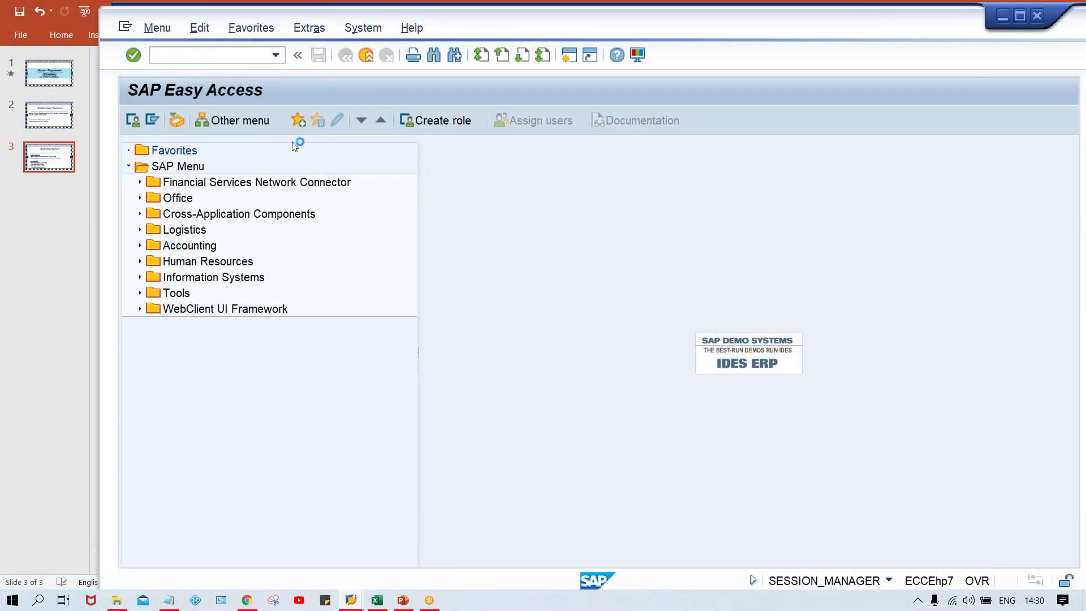
# Step: Open a new connection to SAP_2 from SAP Logon 740 and reposition its logon window
pyautogui.click(351, 600)
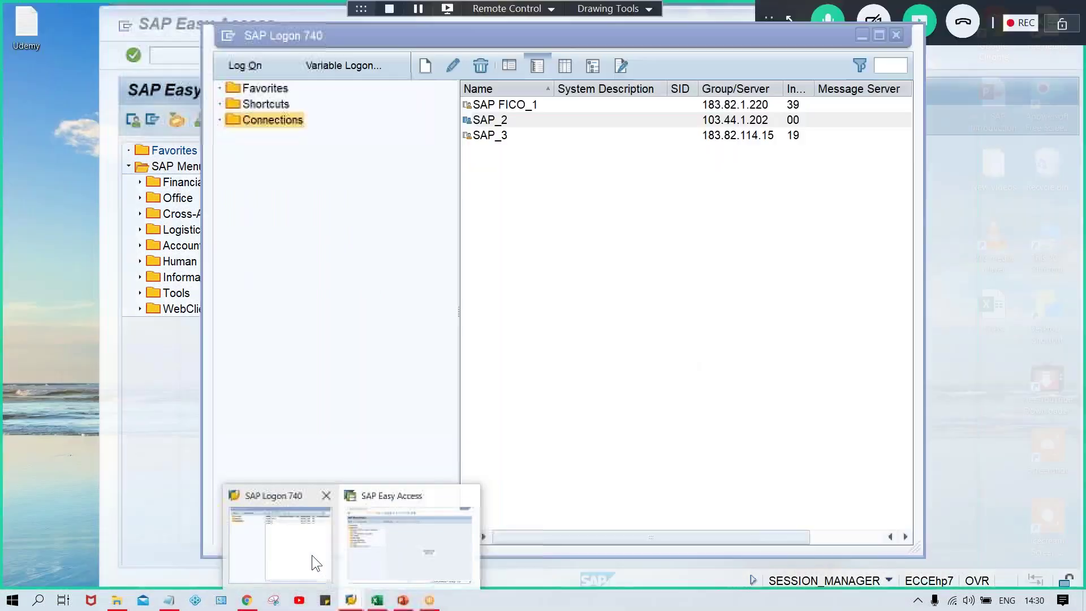
pyautogui.click(311, 555)
pyautogui.click(535, 121)
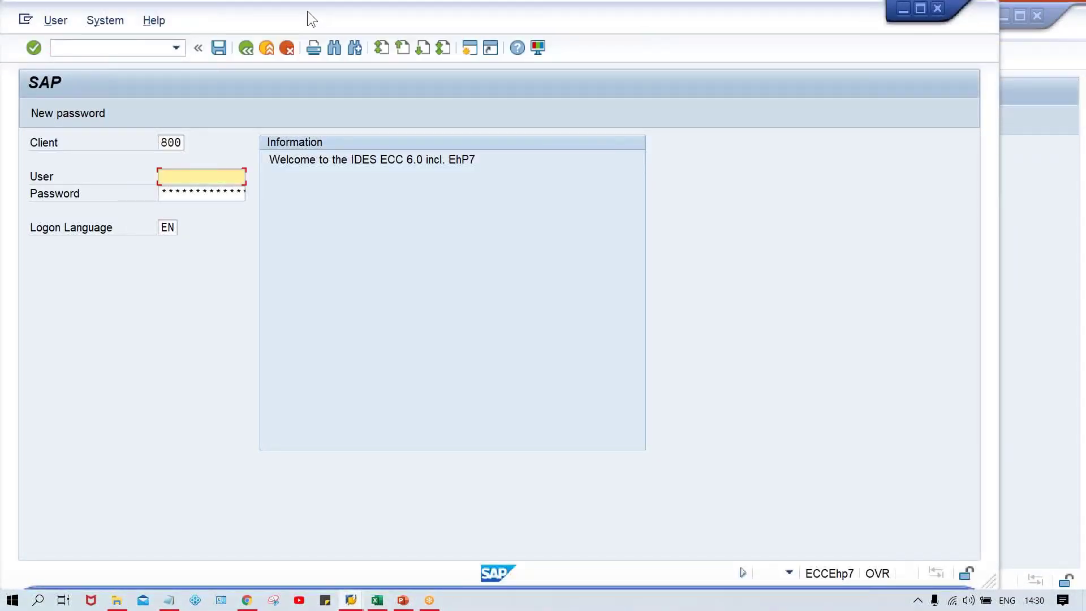
pyautogui.moveTo(307, 11); pyautogui.dragTo(389, 15)
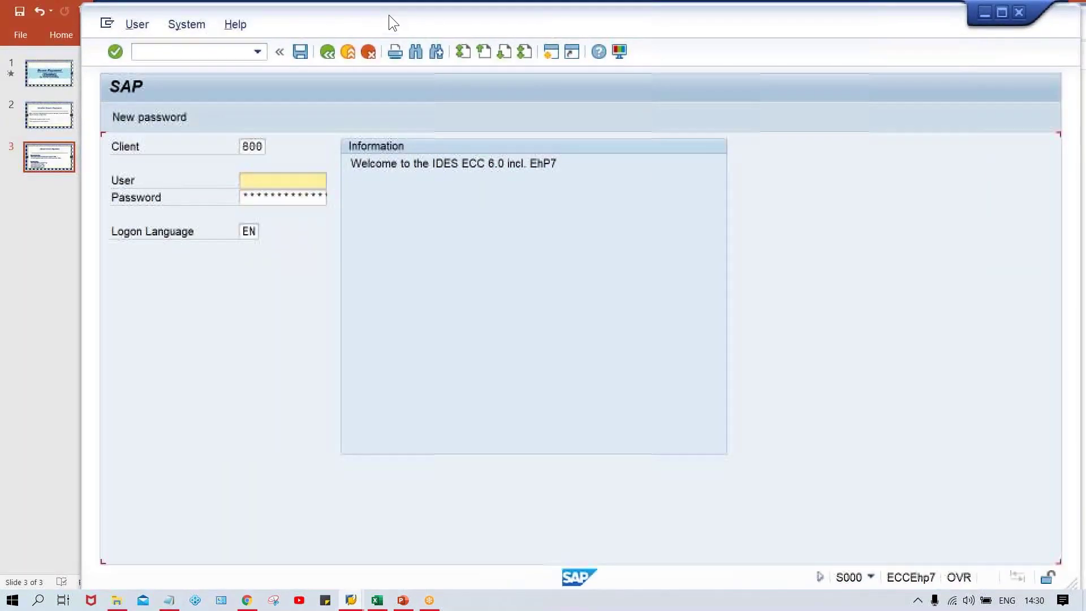
# Step: Log on to client 800 with the account's user name and password, declining the detailed error description
pyautogui.press('Down')
pyautogui.press('Down')
pyautogui.press('Return')
pyautogui.press('Tab')
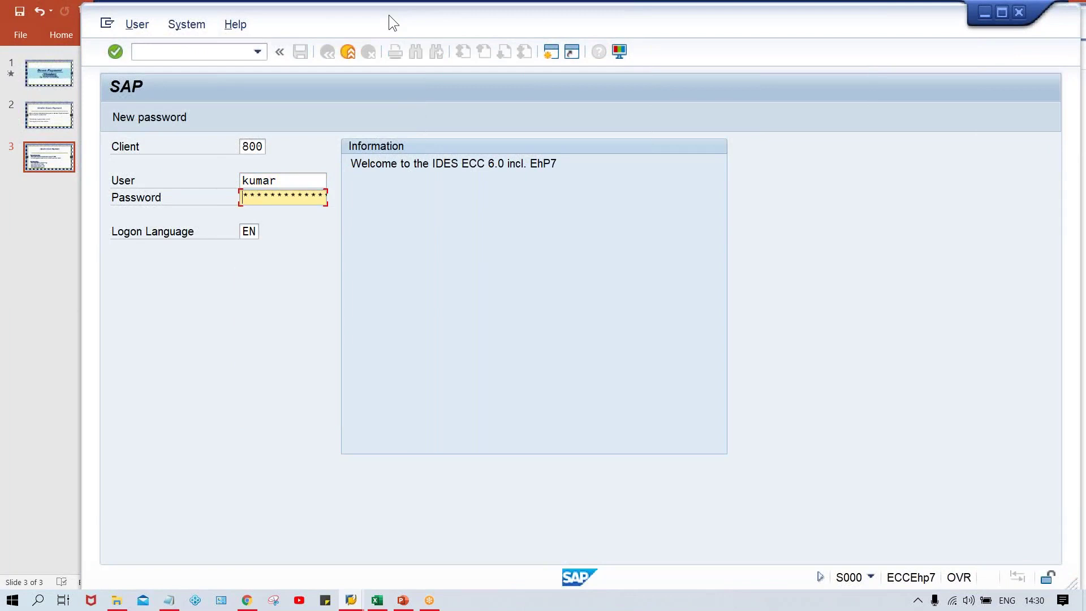
pyautogui.press('Return')
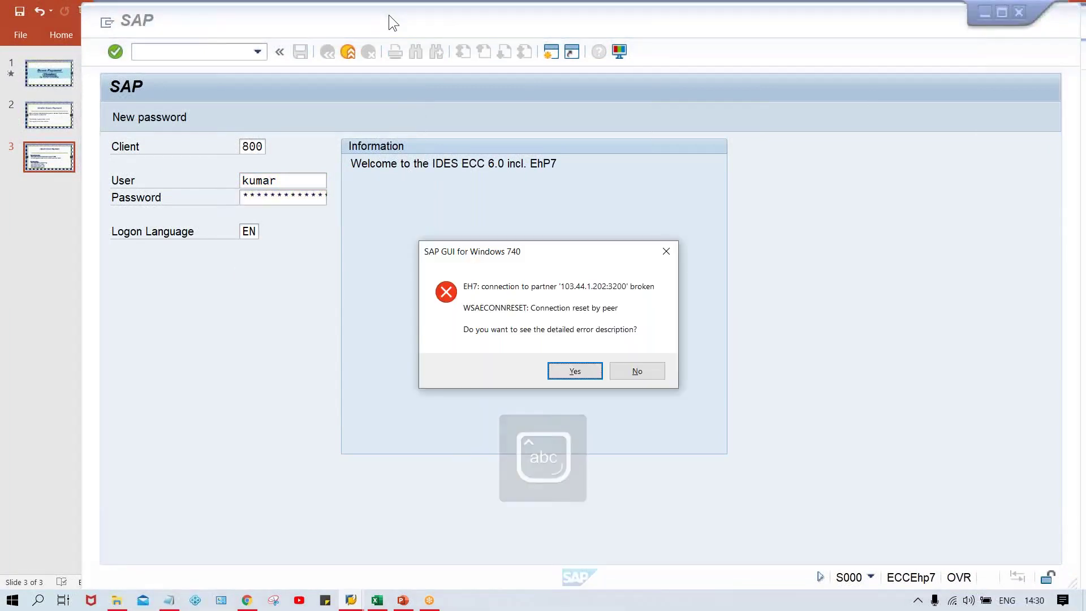
pyautogui.click(637, 371)
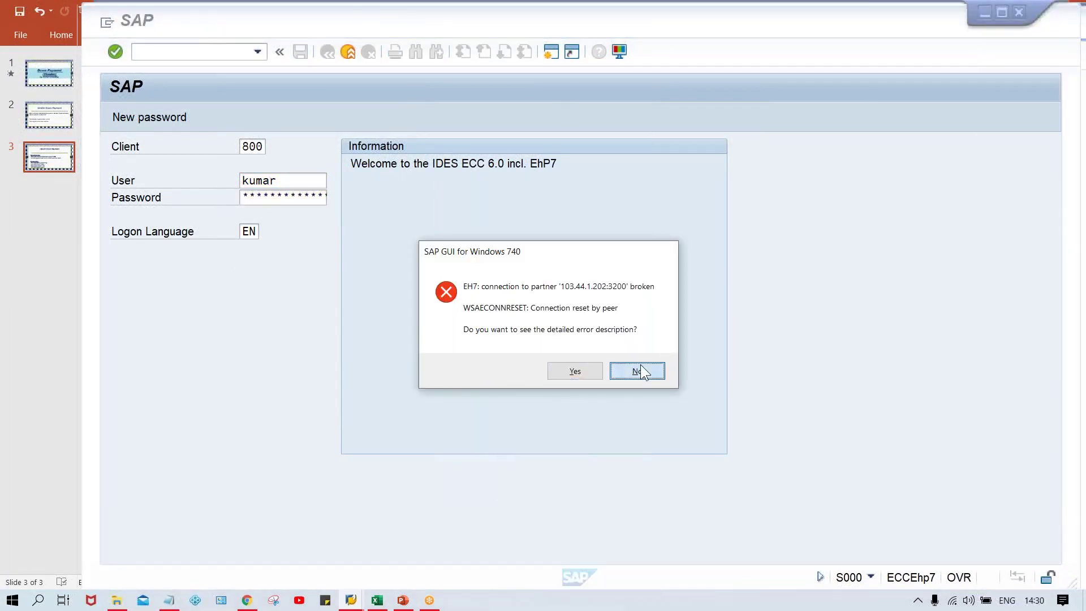
pyautogui.click(319, 200)
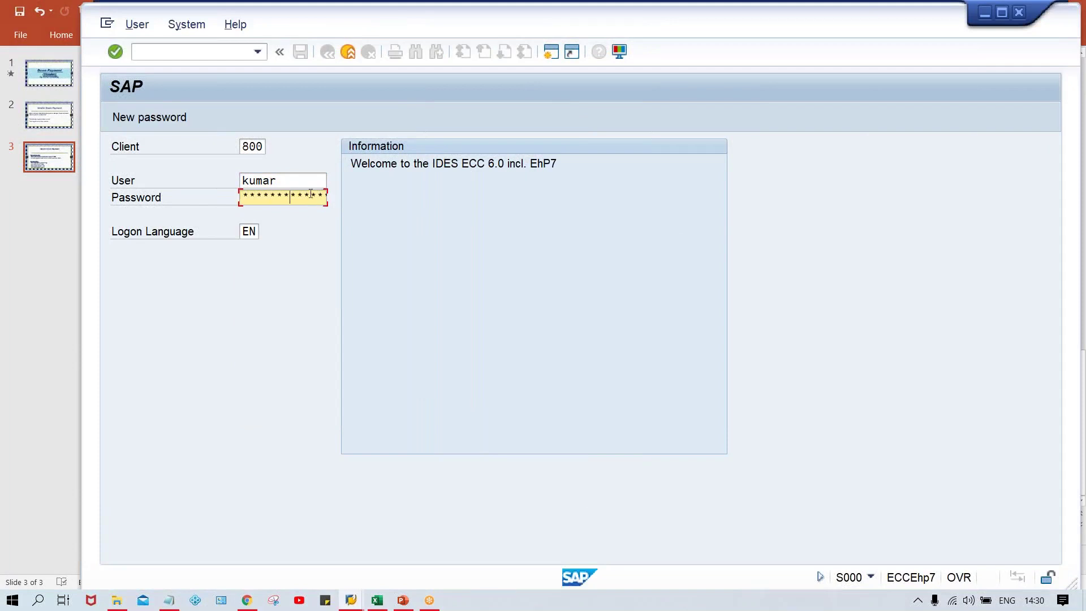
pyautogui.press('Return')
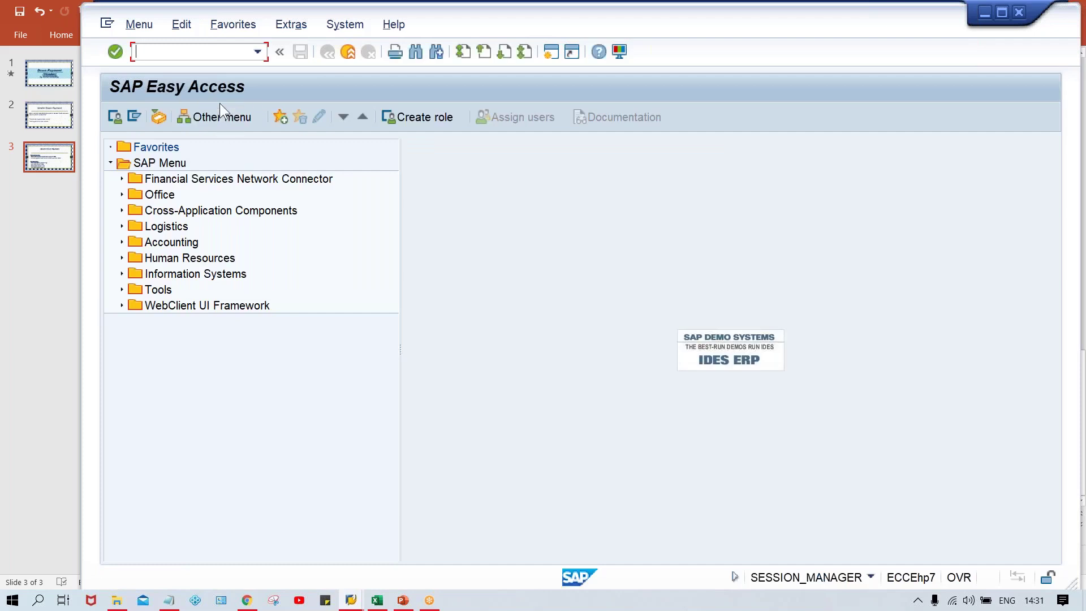
# Step: Start transaction XK02 and fill in the vendor number of TEST VENDOR_TM00
pyautogui.write('xk02')
pyautogui.press('Return')
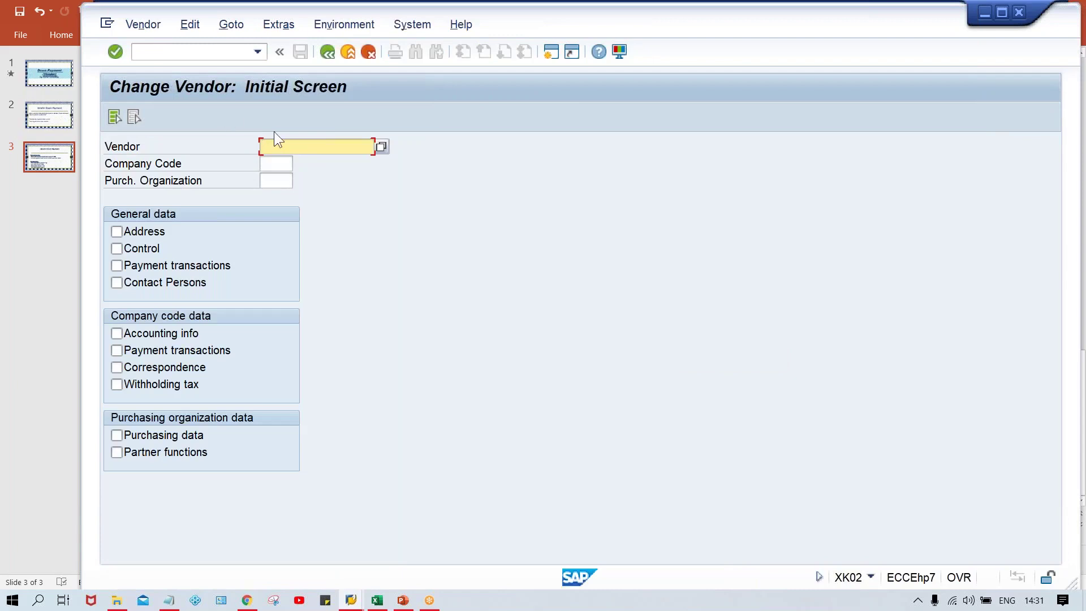
pyautogui.click(277, 146)
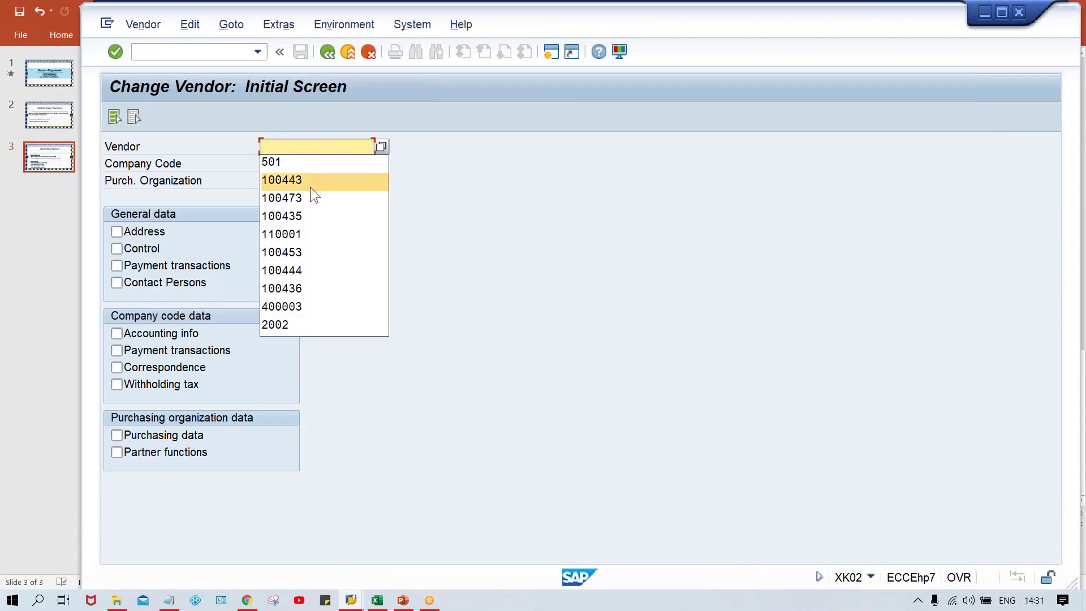
pyautogui.click(321, 236)
pyautogui.press('BackSpace')
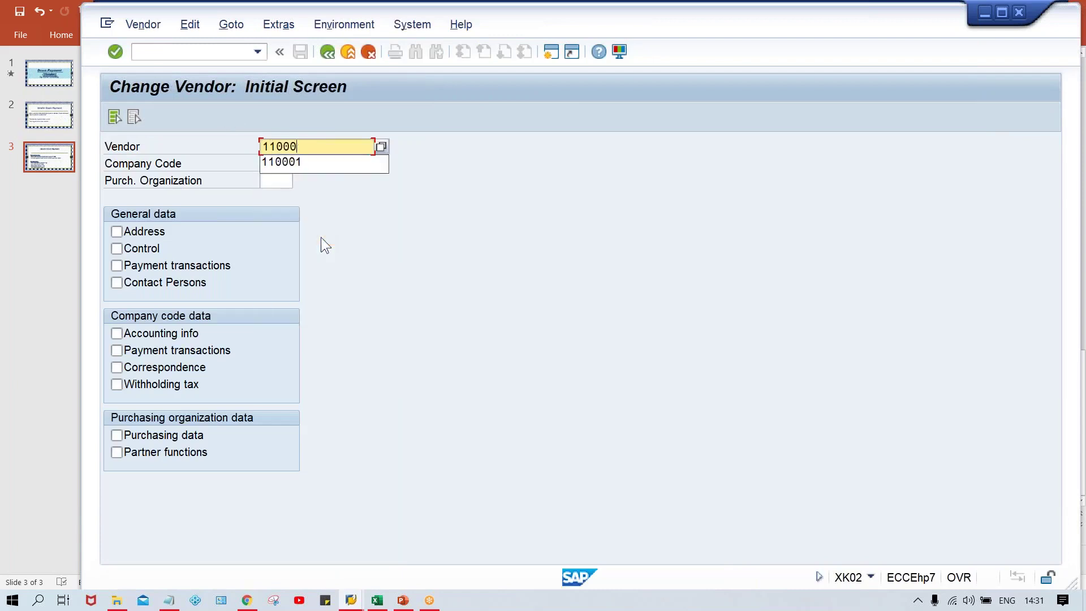
pyautogui.write('3')
# Step: Set the company code to TM00 and open the vendor's Accounting info
pyautogui.press('Tab')
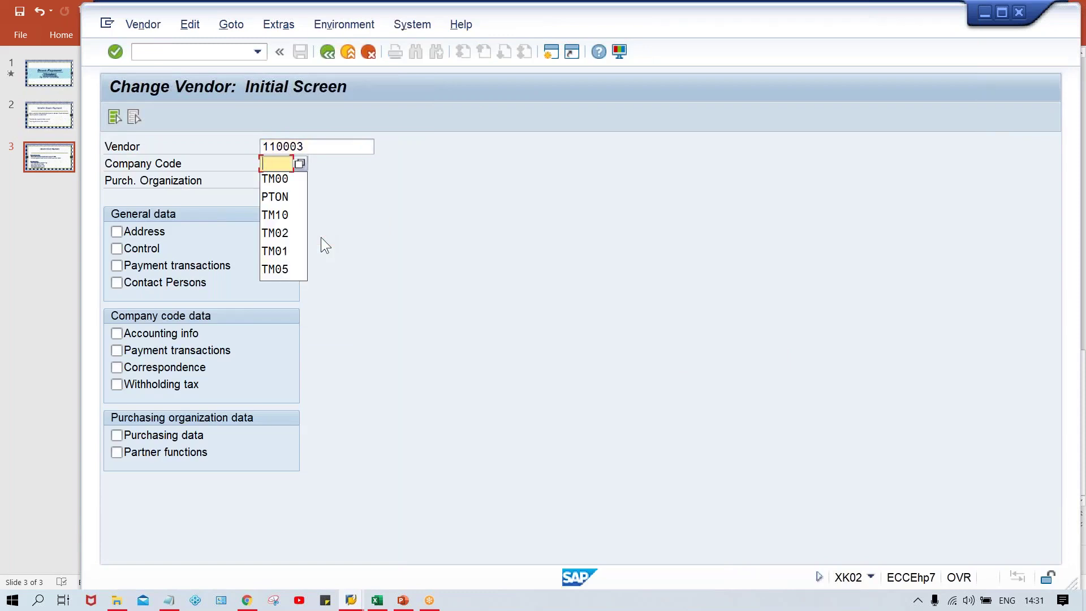
pyautogui.press('Down')
pyautogui.press('Return')
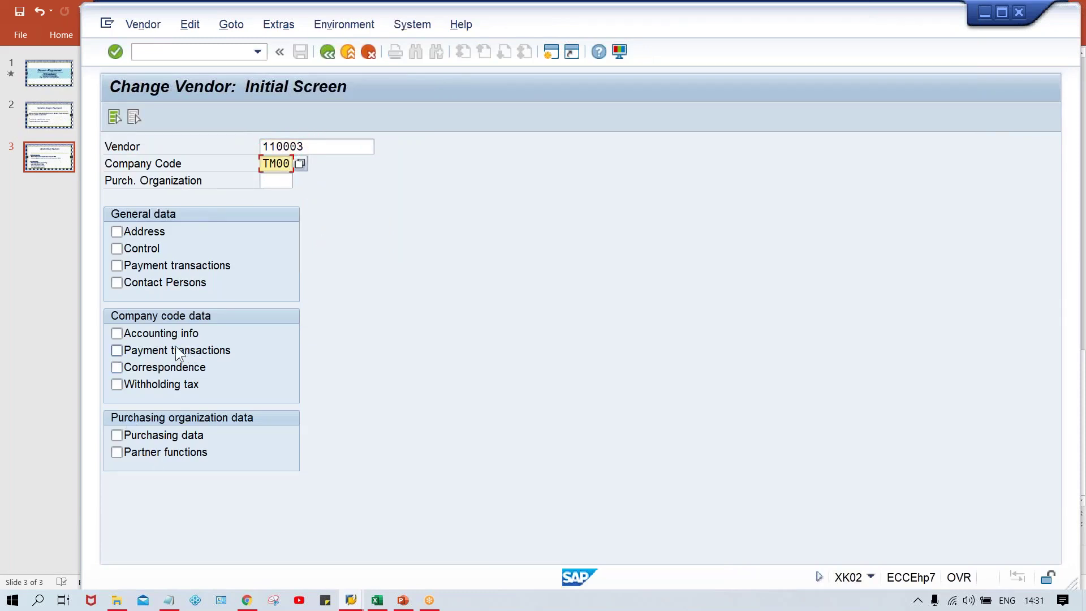
pyautogui.click(166, 337)
pyautogui.press('Return')
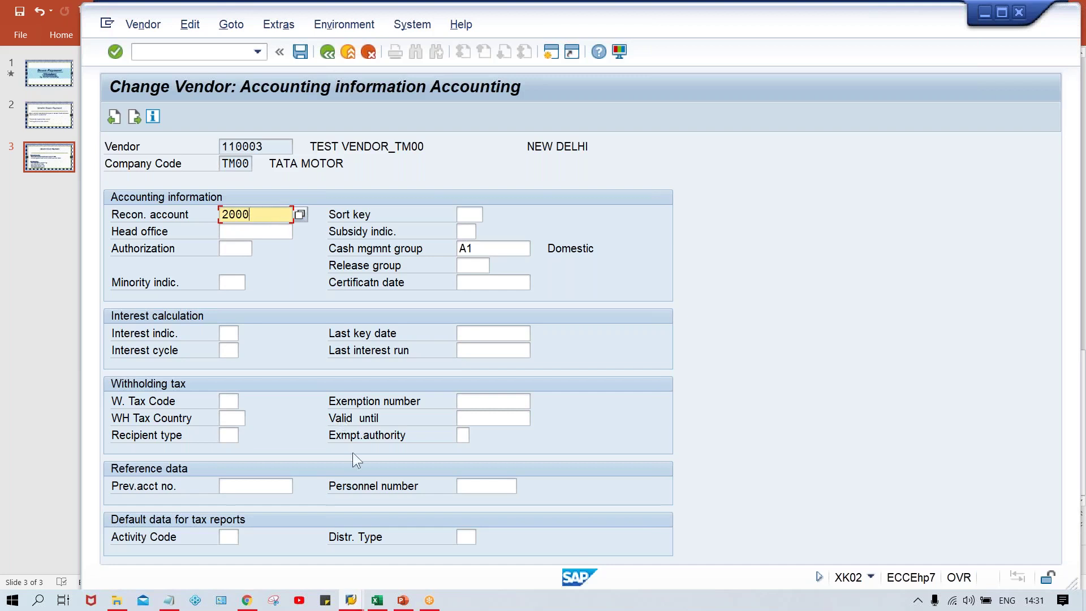
# Step: Check the Vendor Down Payment slide in PowerPoint, and compare the DP. RECN. and RECN. accounts of vendor A in the Excel sheet
pyautogui.click(376, 601)
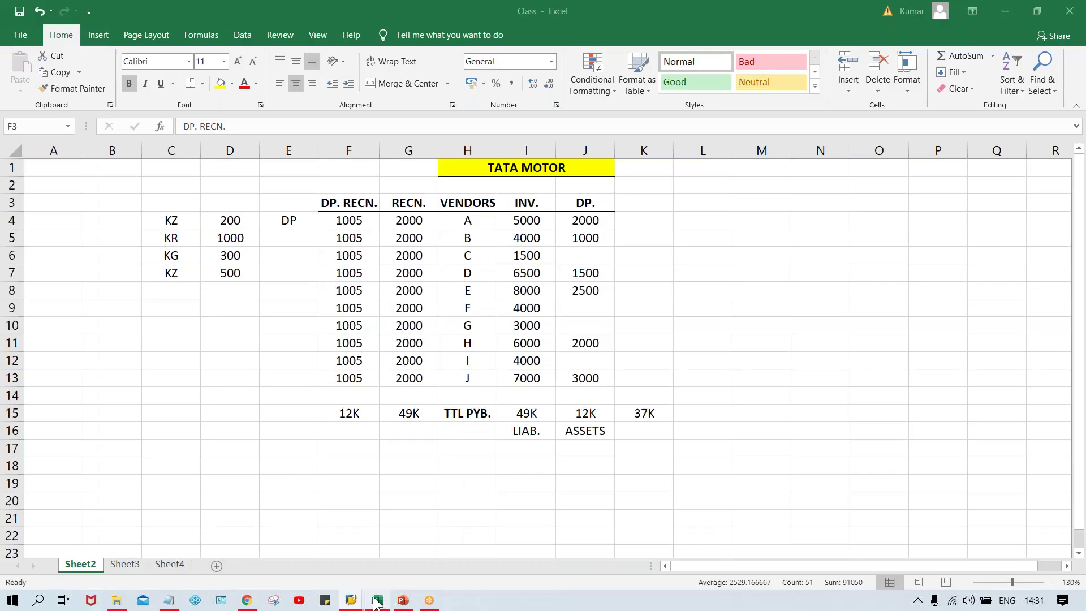
pyautogui.click(403, 601)
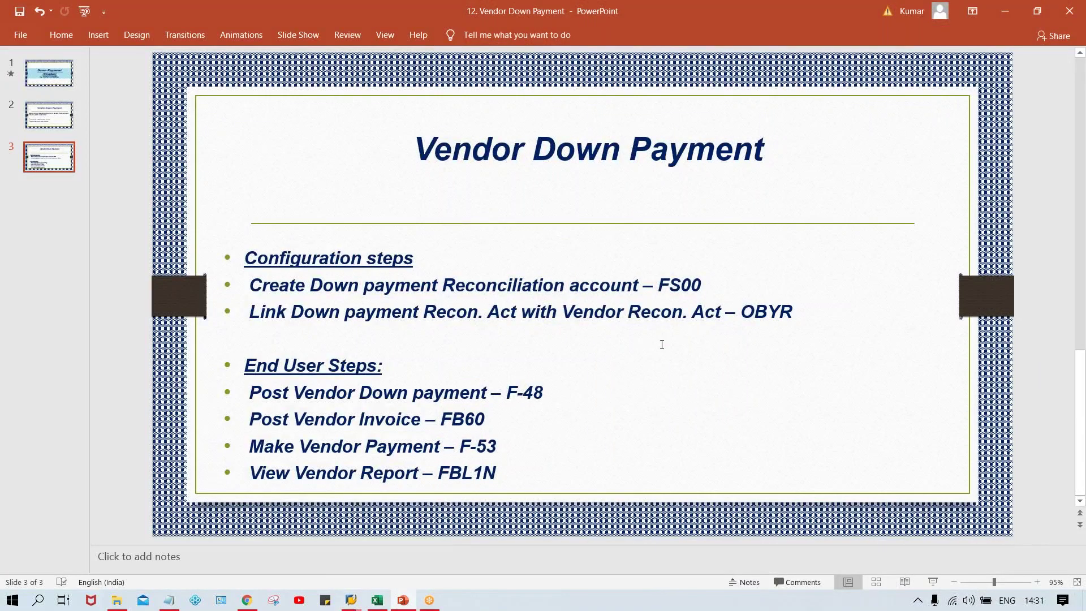
pyautogui.click(377, 600)
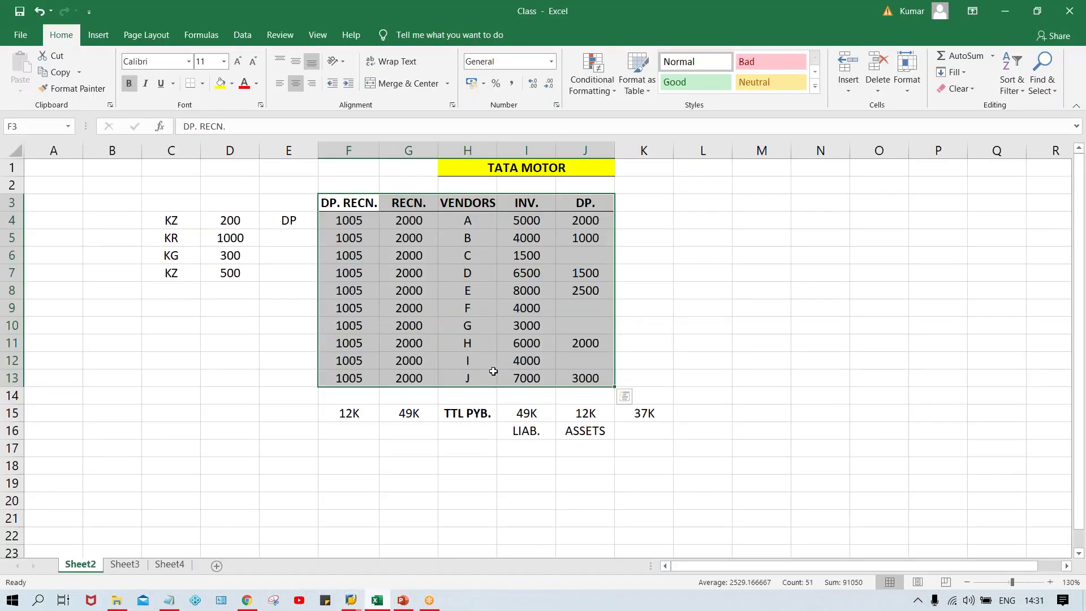
pyautogui.click(342, 219)
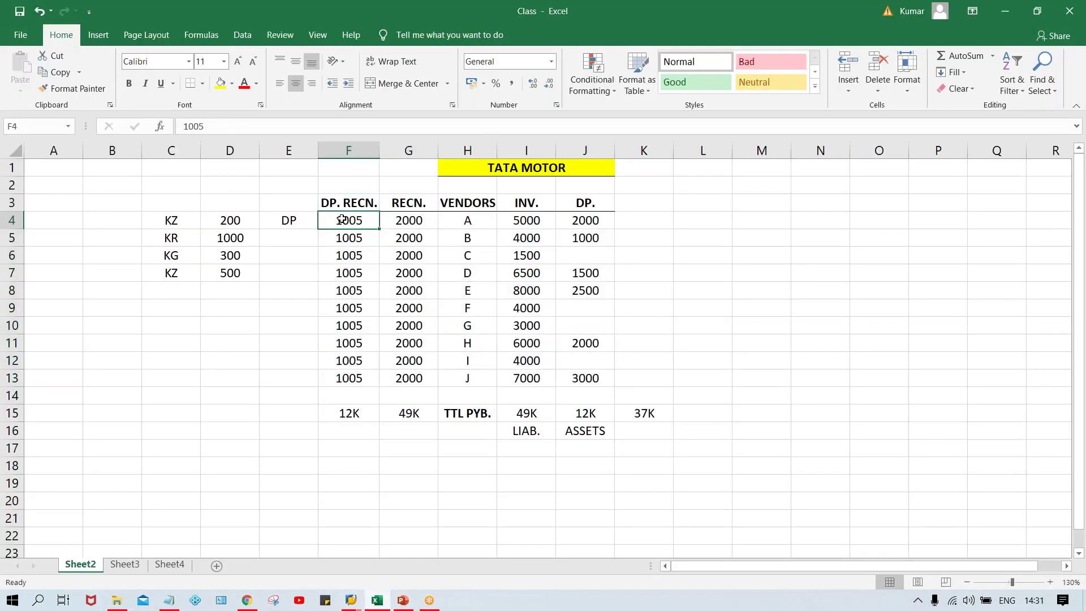
pyautogui.click(414, 220)
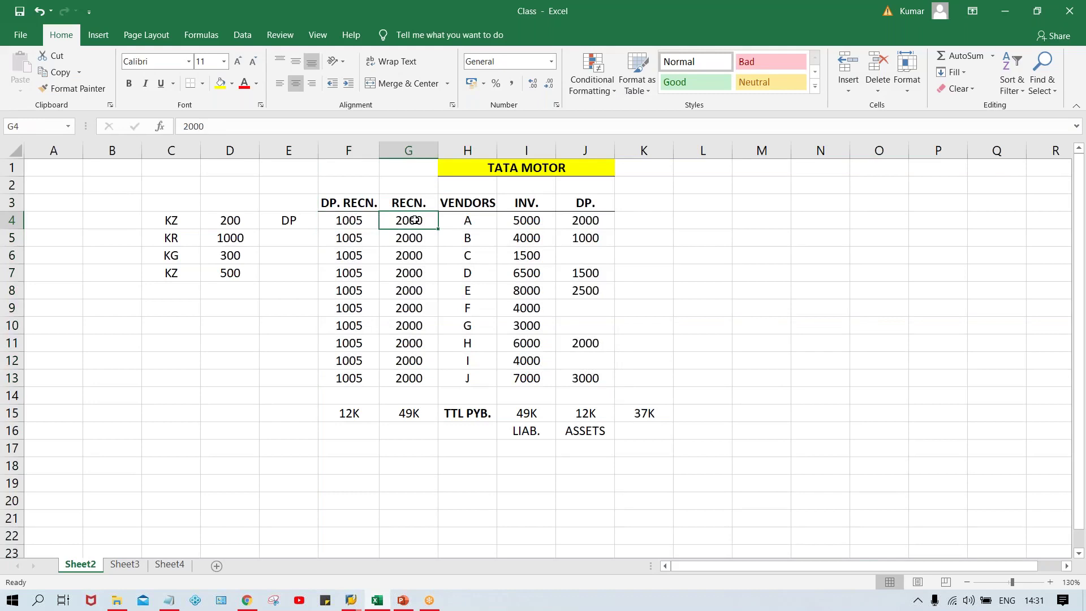
pyautogui.click(407, 182)
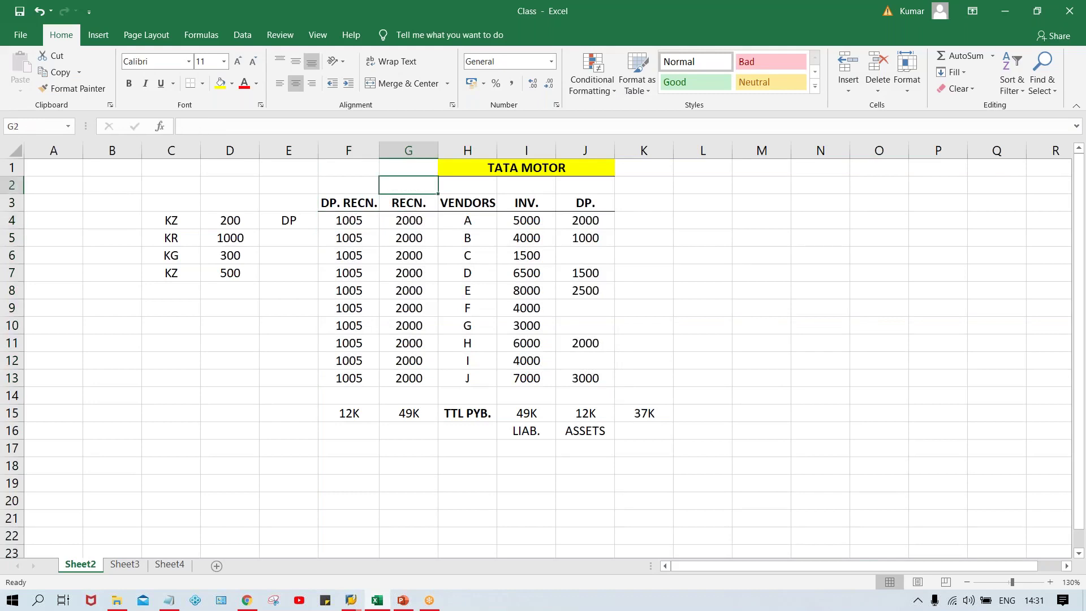
pyautogui.click(406, 220)
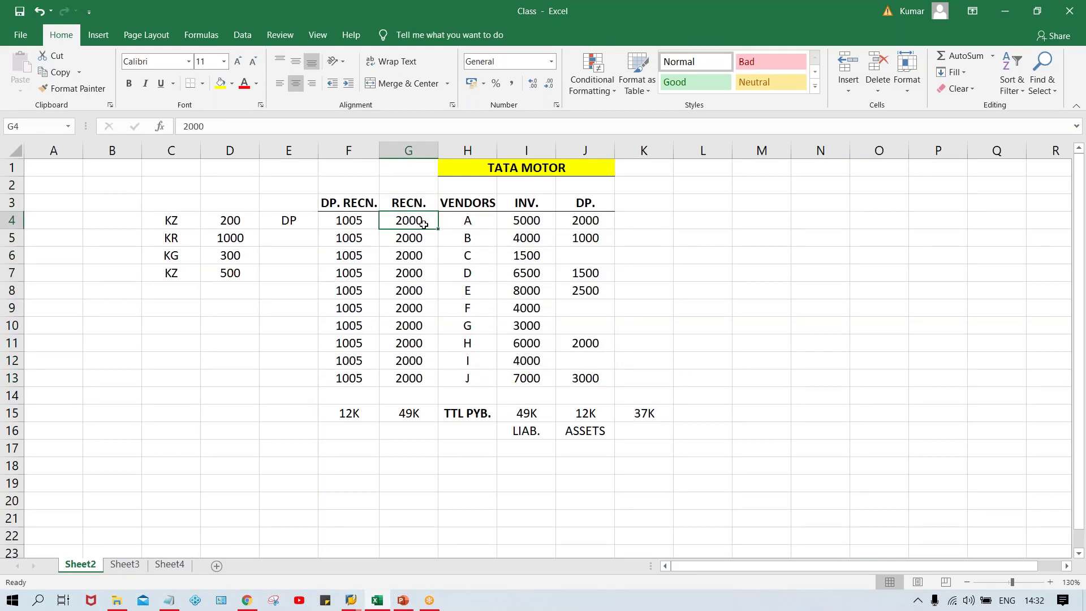
# Step: Compare vendor A's invoice and down payment amounts with their RECN. and DP. RECN. accounts, and switch to the Vendor Down Payment slide in PowerPoint
pyautogui.click(348, 224)
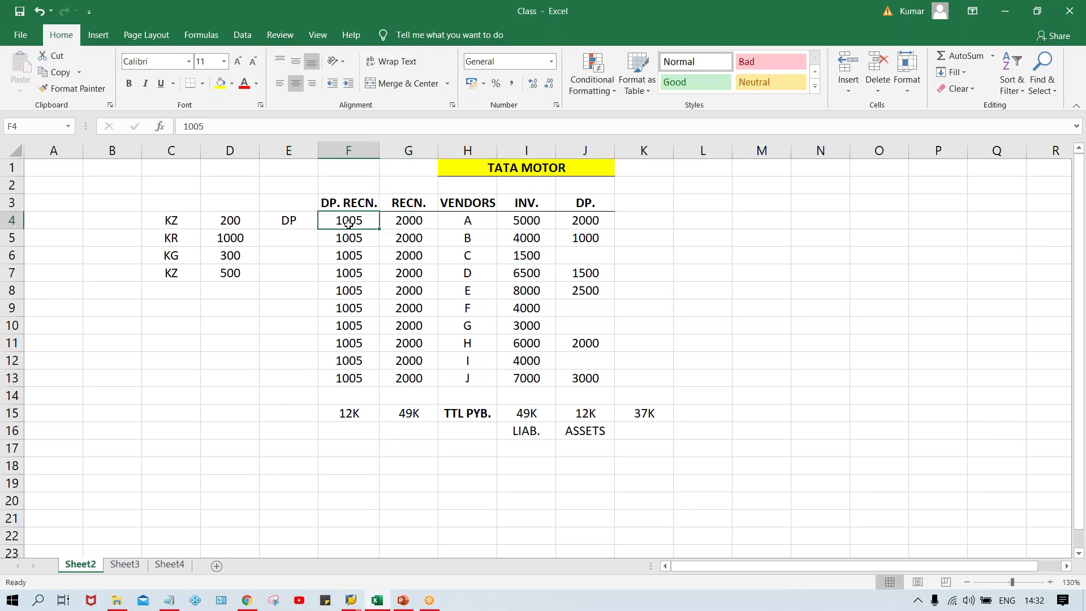
pyautogui.click(527, 219)
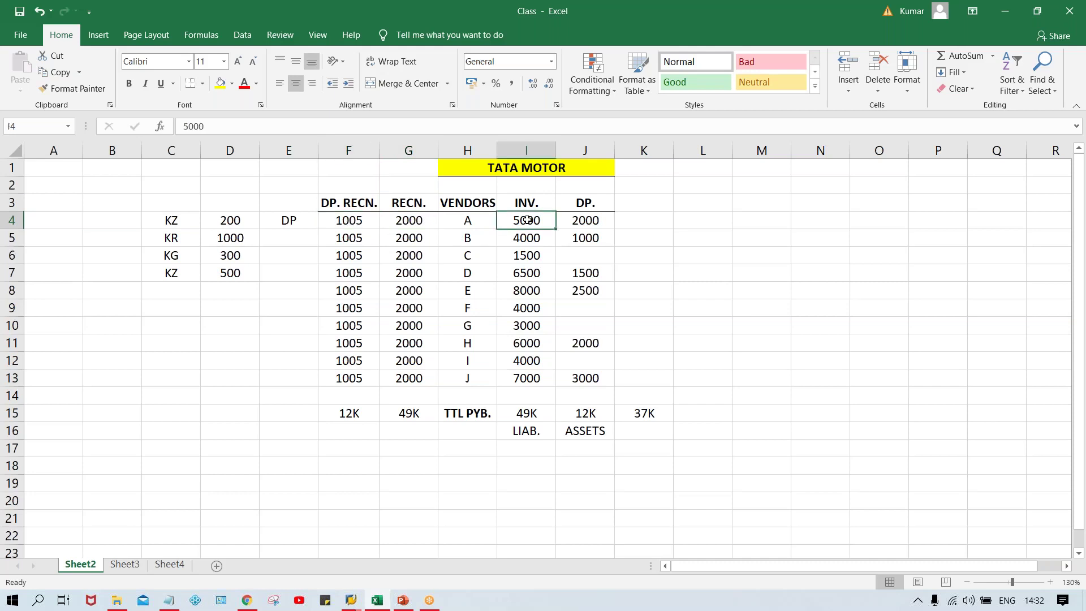
pyautogui.click(413, 221)
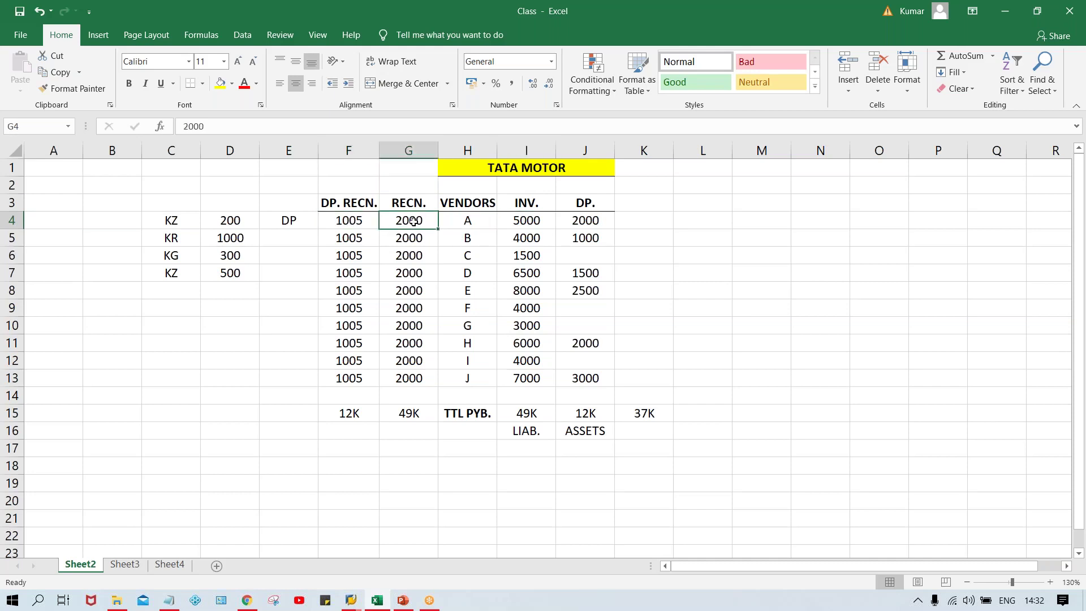
pyautogui.click(583, 221)
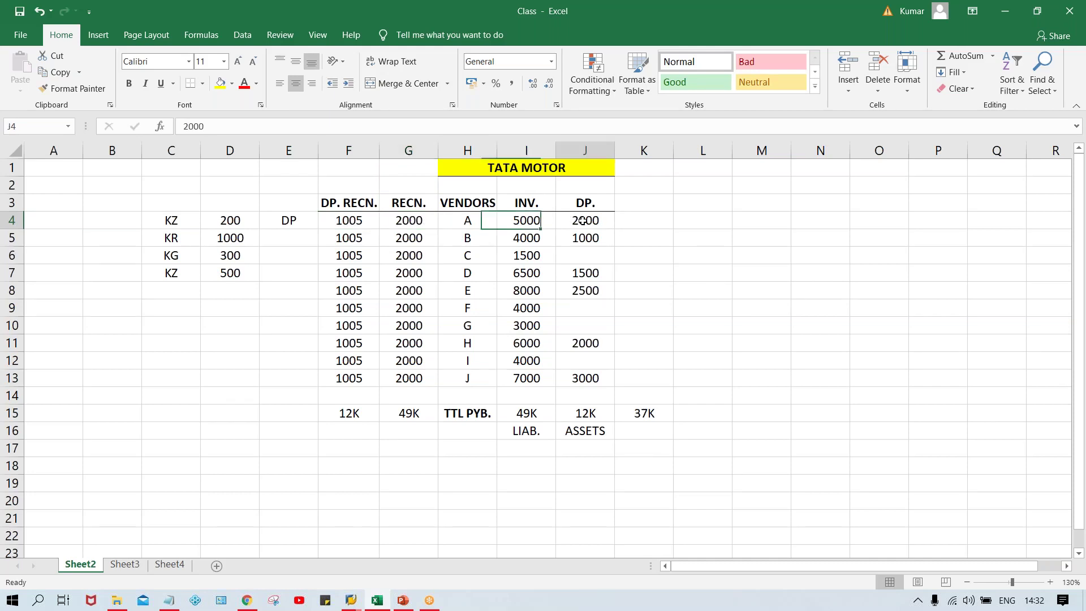
pyautogui.click(357, 222)
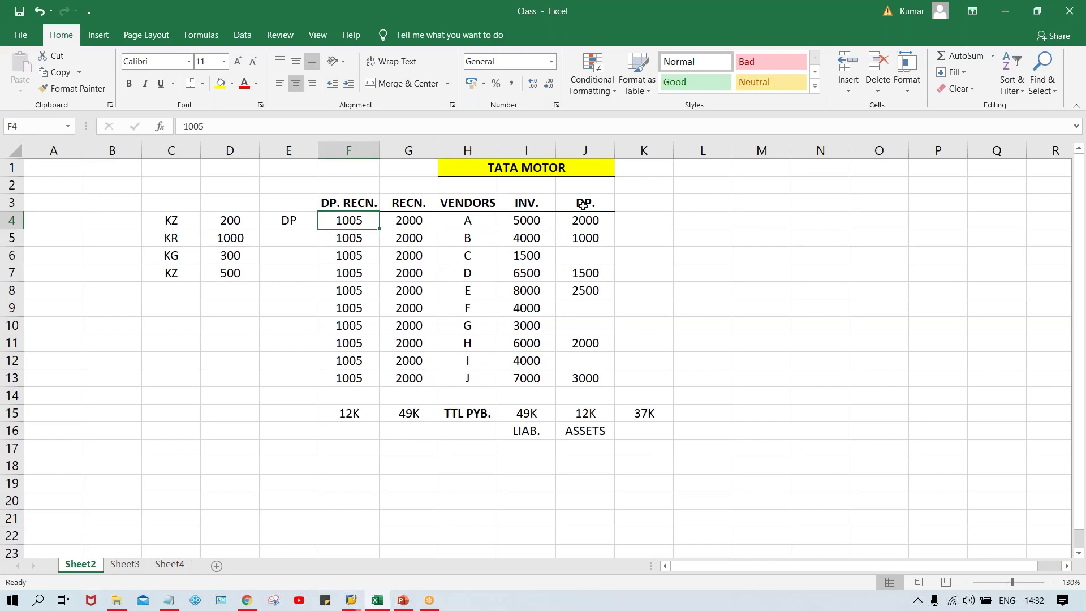
pyautogui.click(590, 222)
pyautogui.click(524, 222)
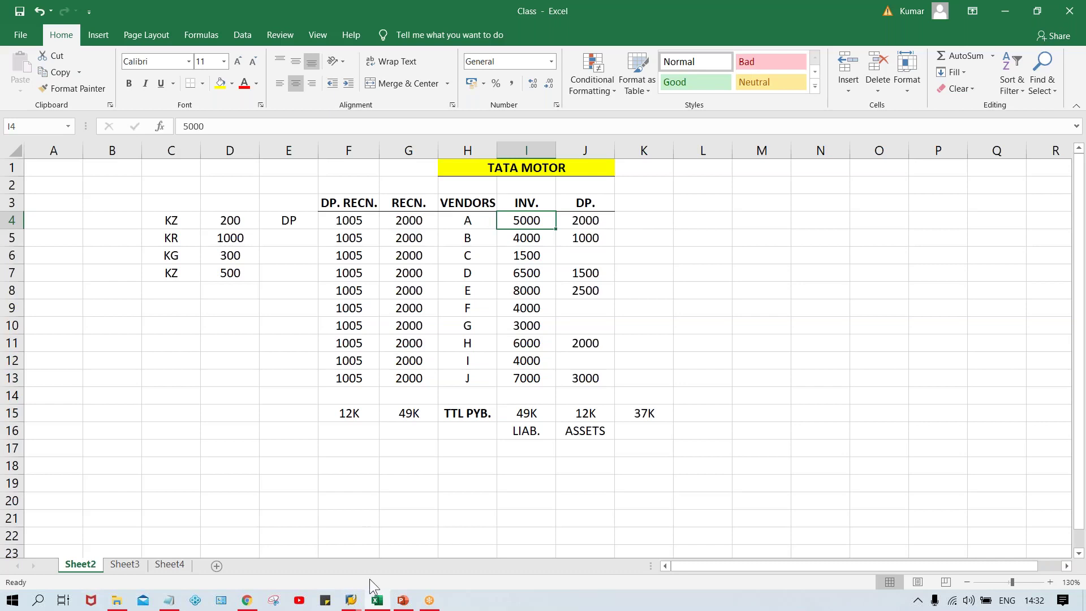
pyautogui.moveTo(365, 599)
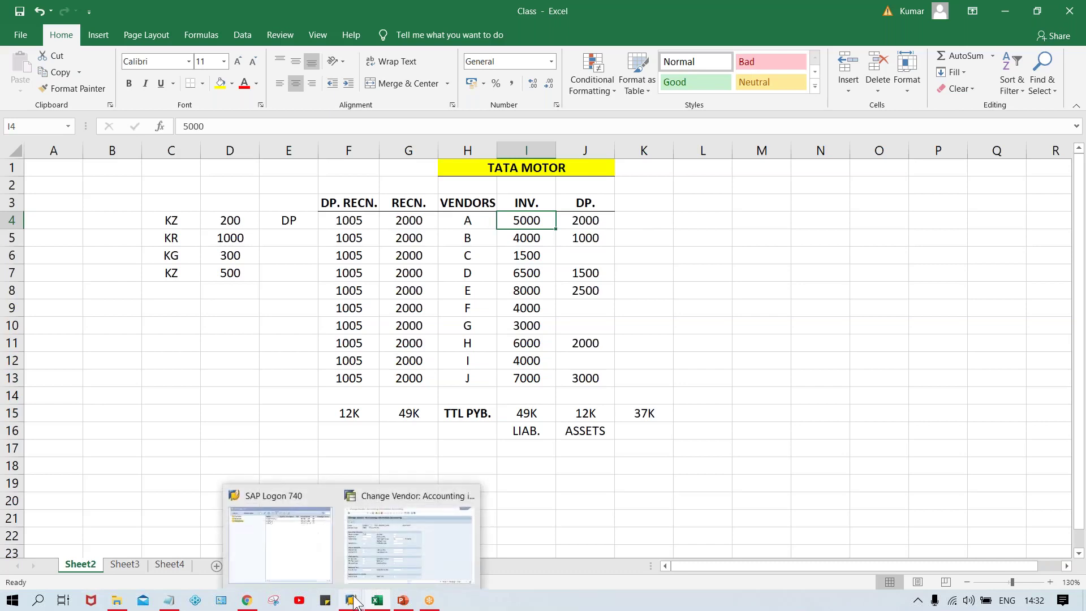
pyautogui.click(403, 600)
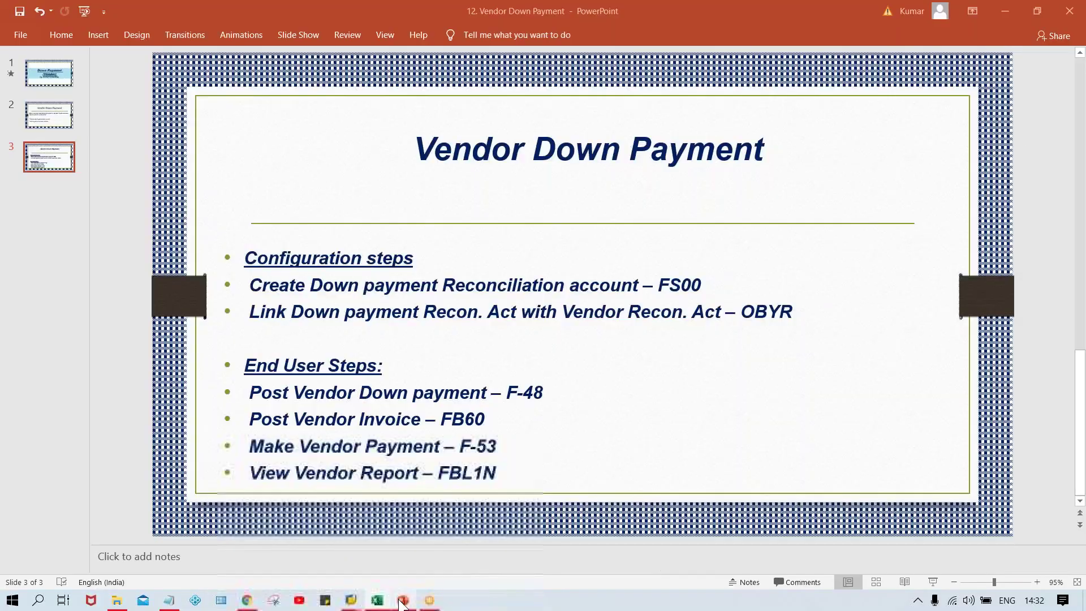
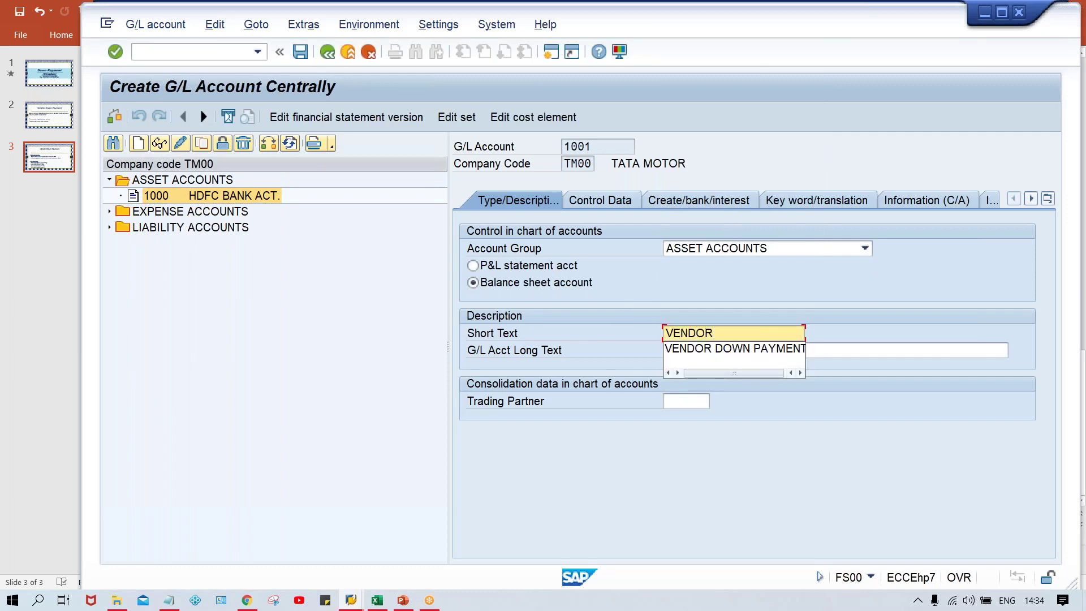
# Step: Enter VENDOR DOWN PAYMENT as both the short text and the long text of G/L account 1001
pyautogui.press('Down')
pyautogui.press('Return')
pyautogui.hotkey('ctrl', 'a')
pyautogui.hotkey('ctrl', 'c')
pyautogui.press('Tab')
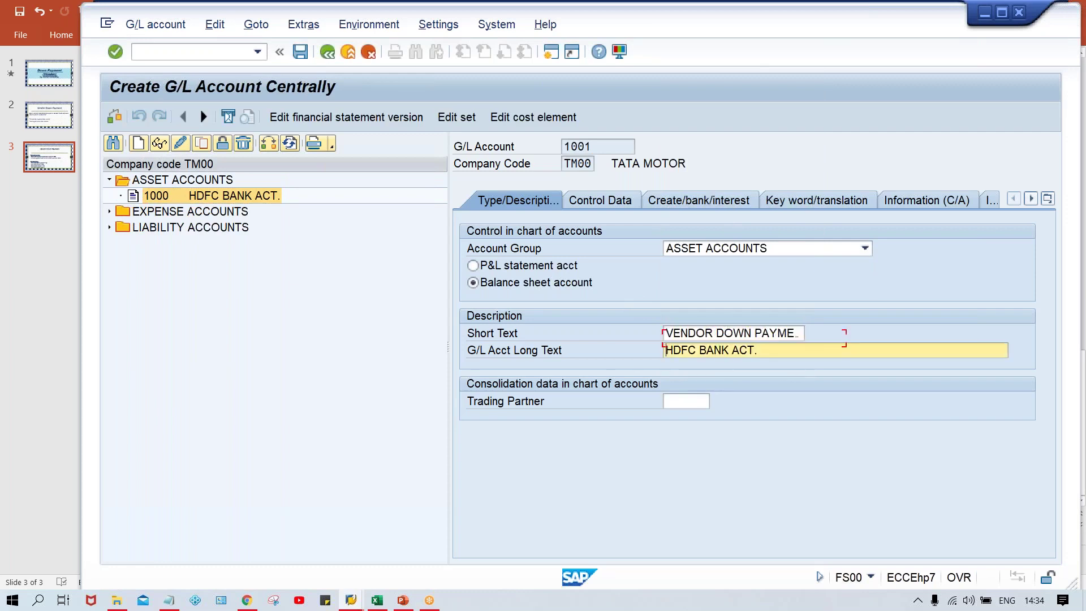
pyautogui.hotkey('ctrl', 'a')
pyautogui.hotkey('ctrl', 'v')
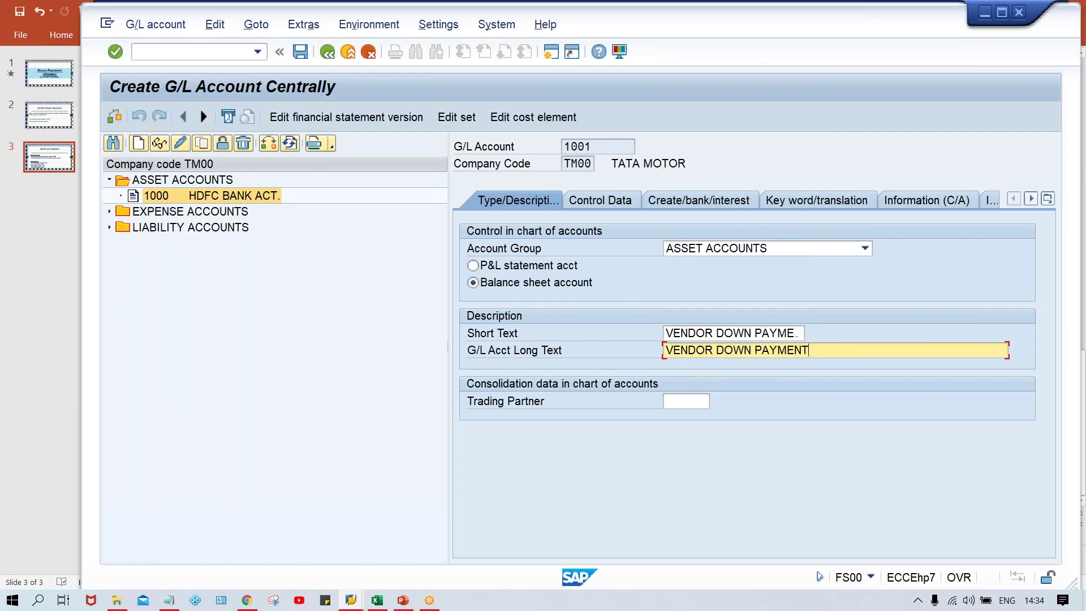
# Step: In the account's control data, set the reconciliation account type to Vendors
pyautogui.click(611, 205)
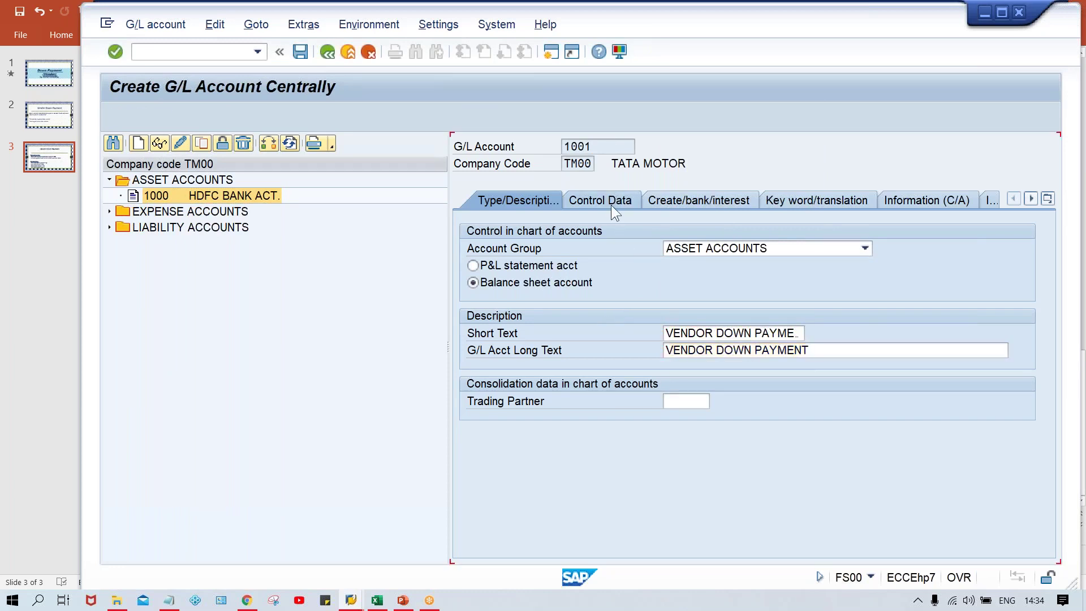
pyautogui.click(742, 350)
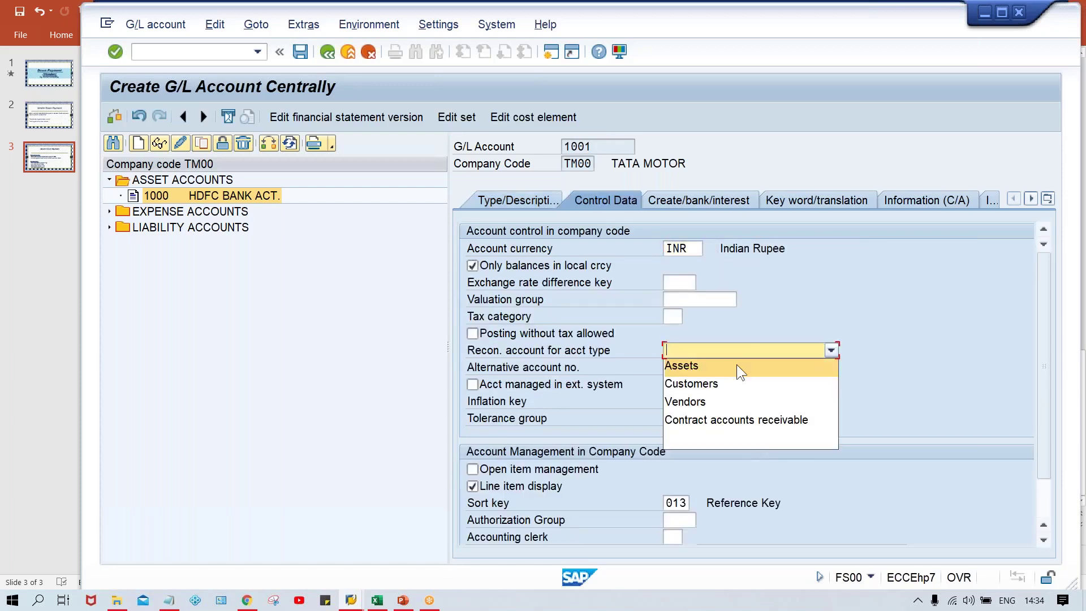
pyautogui.click(731, 402)
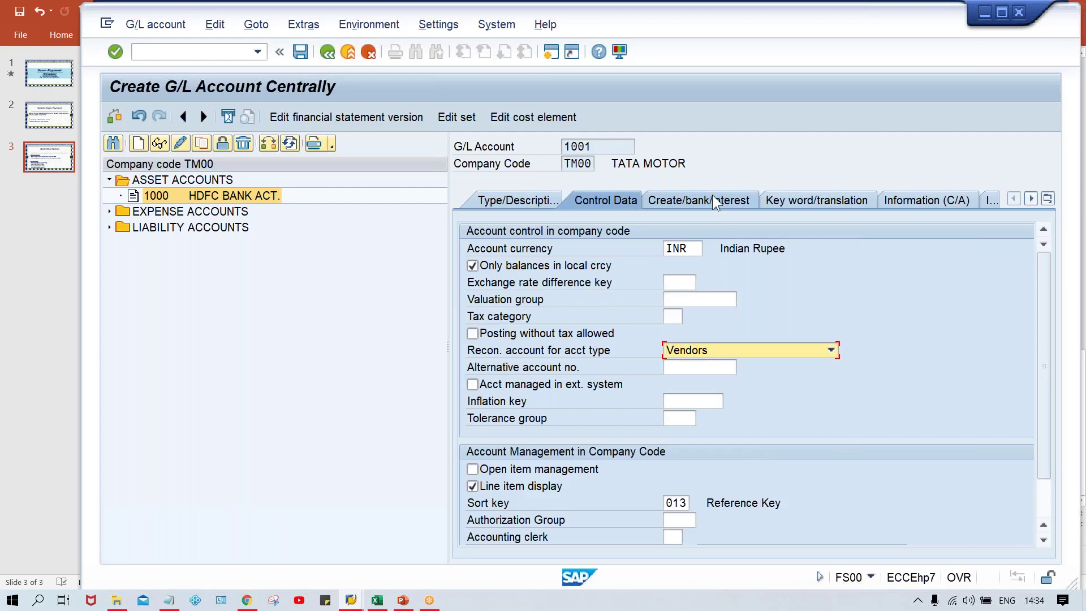
pyautogui.click(472, 265)
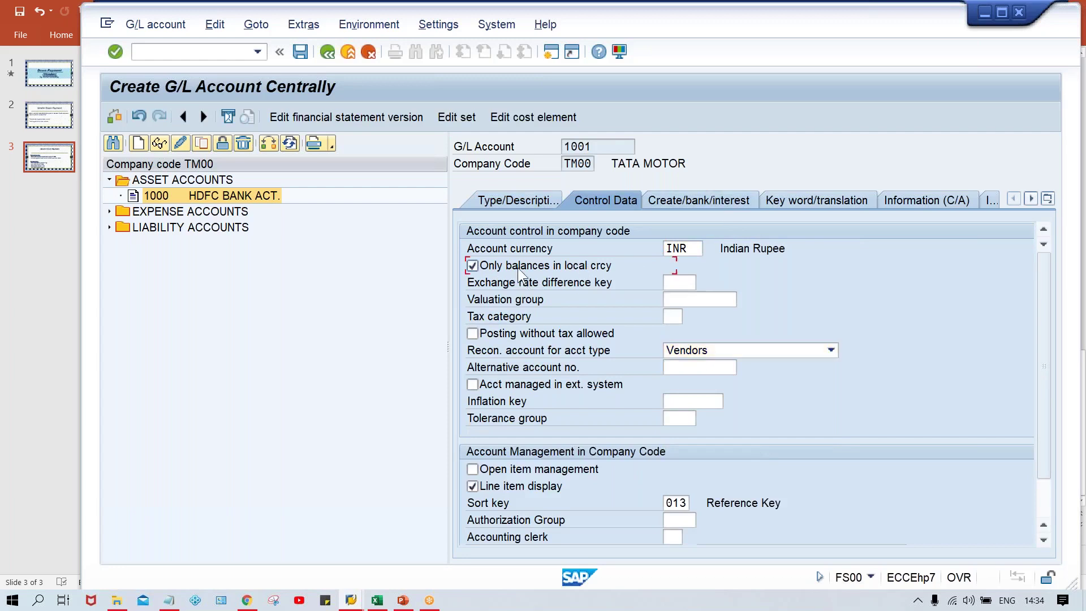
# Step: Set the field status group of account 1001 to G067 and save the G/L account
pyautogui.click(701, 199)
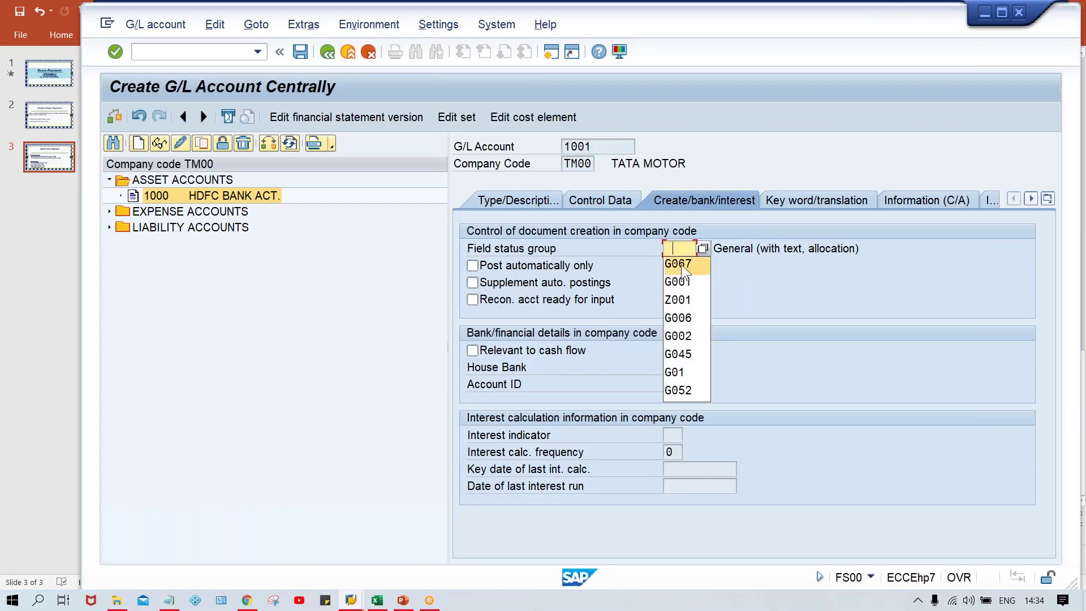
pyautogui.click(681, 263)
pyautogui.press('Return')
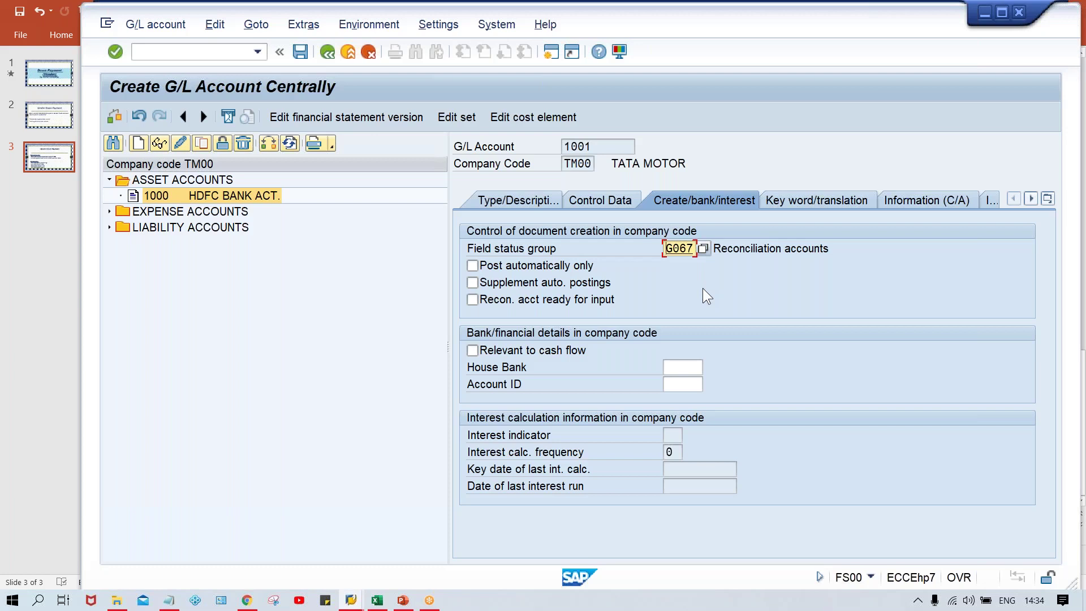
pyautogui.hotkey('ctrl', 's')
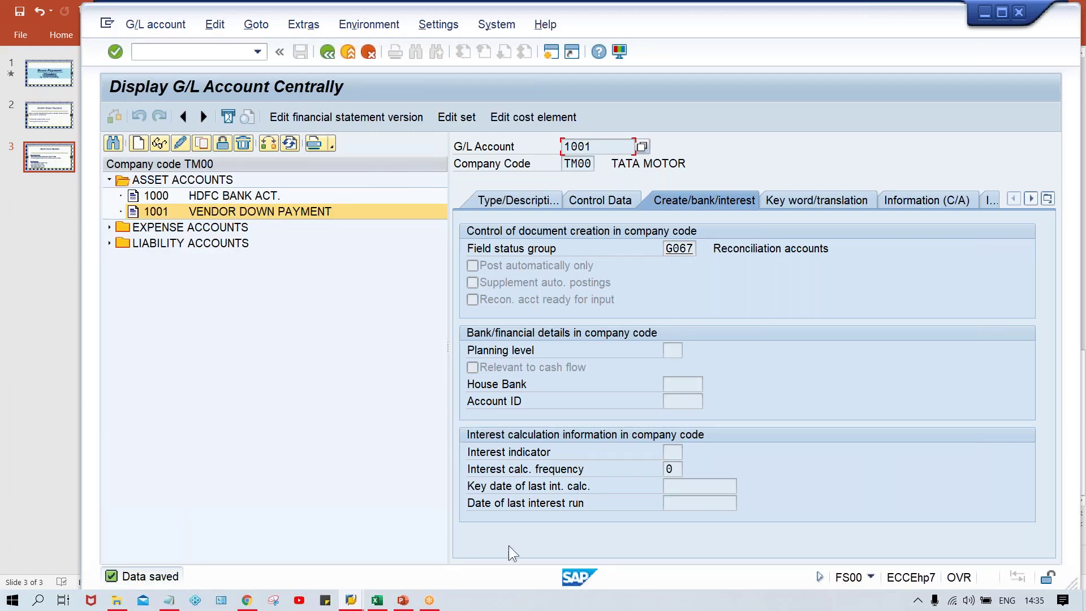
# Step: Review the OBYR linking step on the Vendor Down Payment slide in PowerPoint, and return to the Excel sheet
pyautogui.moveTo(404, 602)
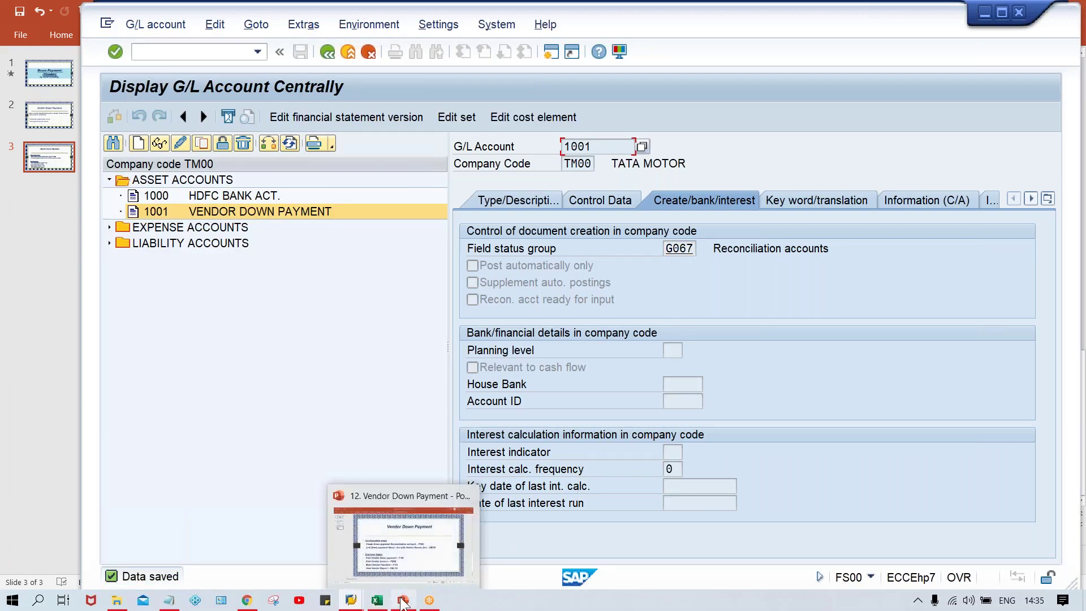
pyautogui.click(416, 558)
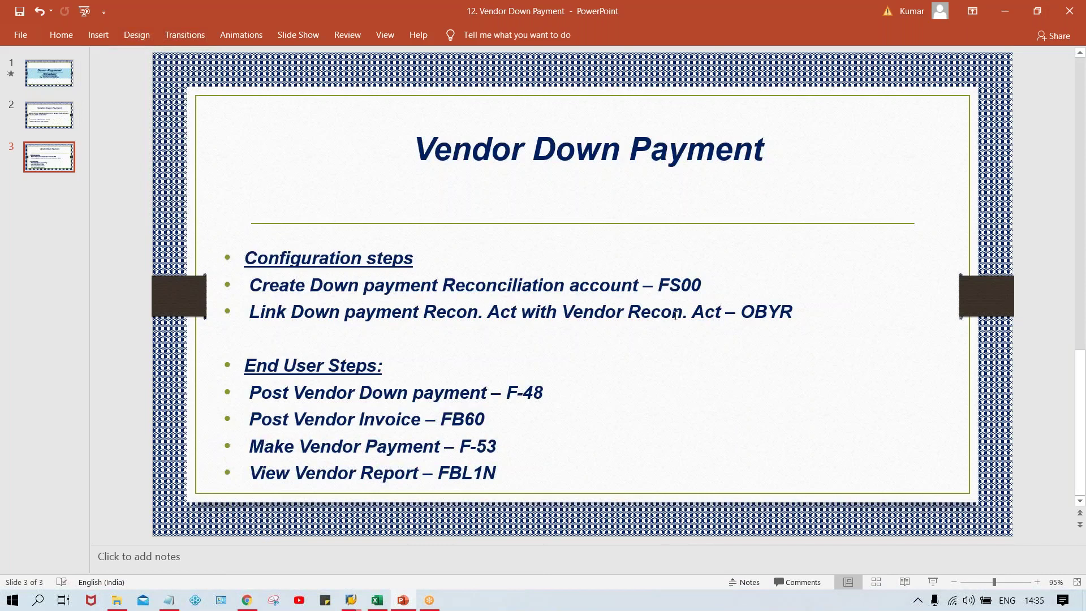
pyautogui.click(381, 601)
pyautogui.click(645, 277)
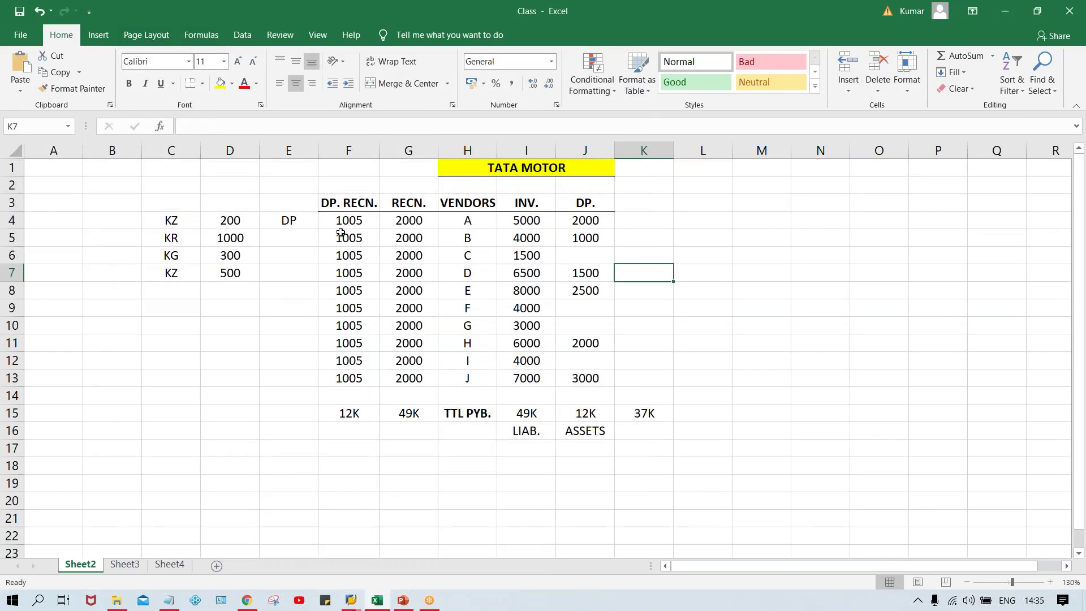
# Step: Enter KZ and NP in cells F17 and G17, and KZ and DP in cells F18 and G18
pyautogui.click(357, 450)
pyautogui.write('K')
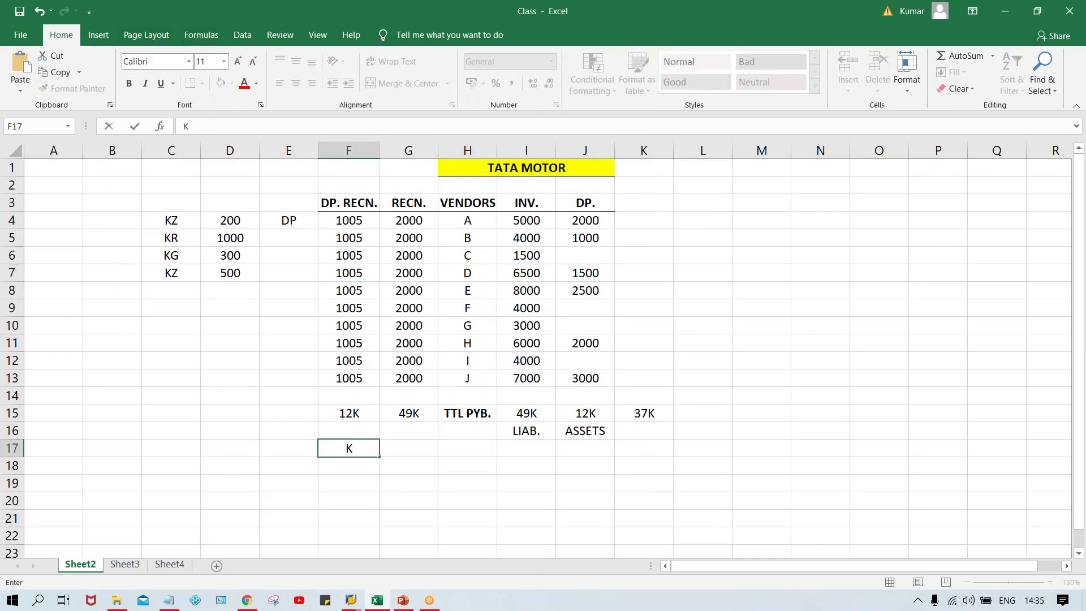
pyautogui.write('Z')
pyautogui.press('Tab')
pyautogui.write('NP')
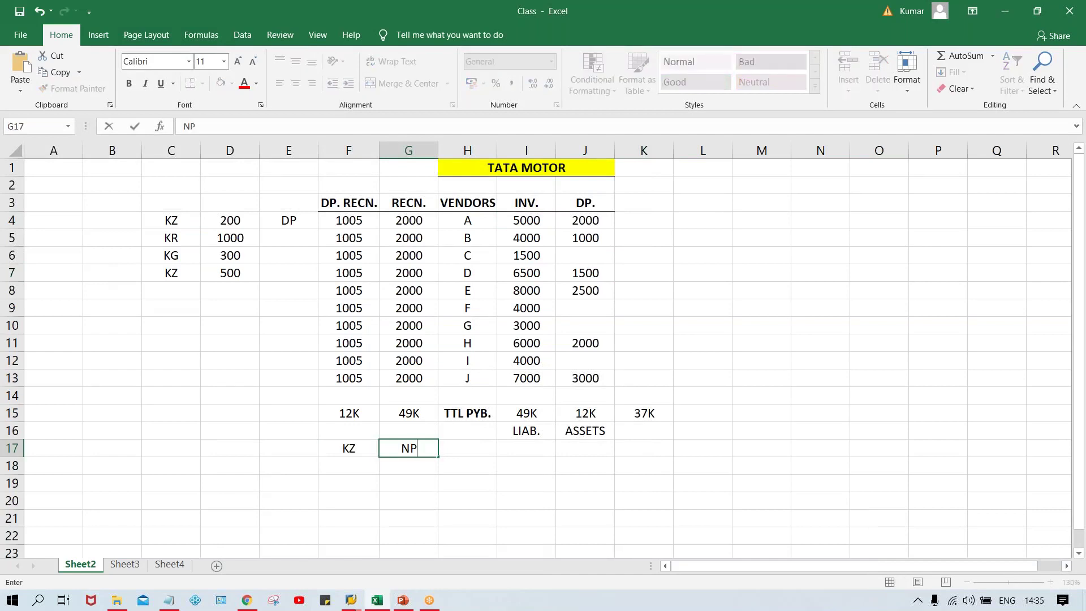
pyautogui.press('Return')
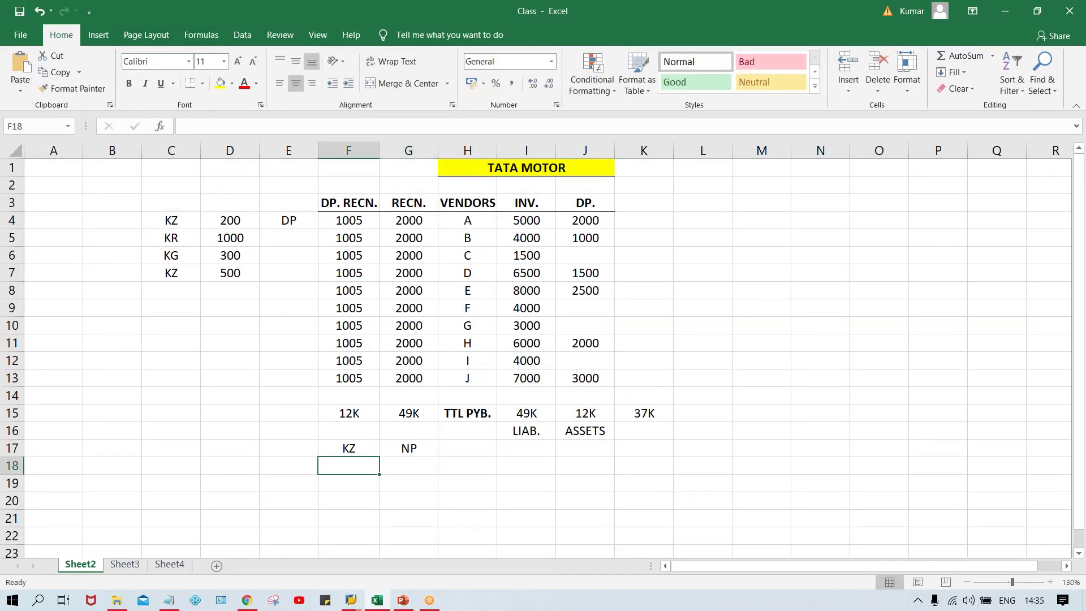
pyautogui.write('KZ')
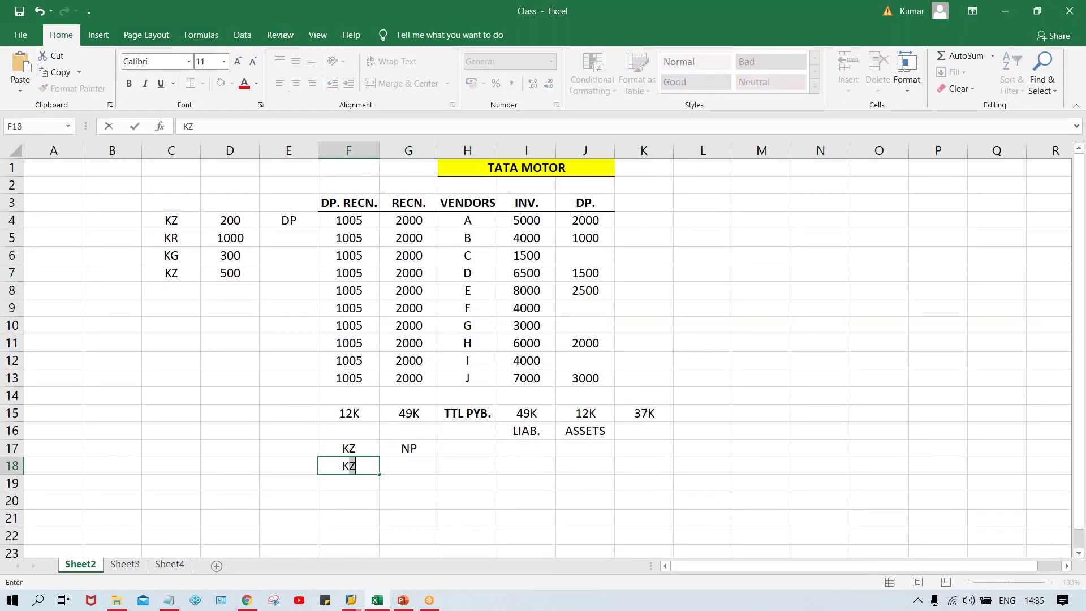
pyautogui.press('Tab')
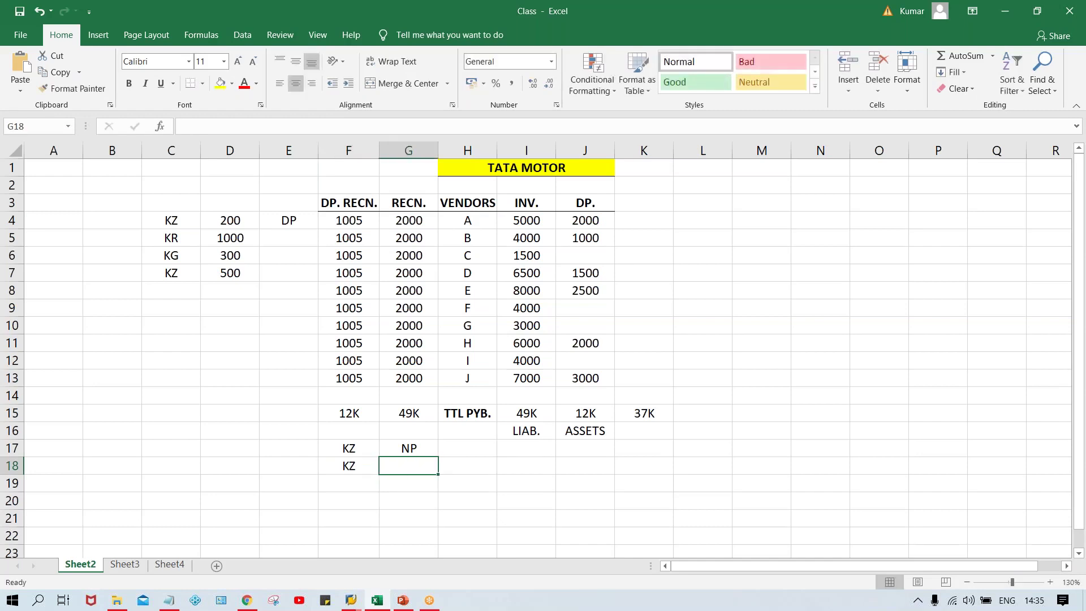
pyautogui.write('DP')
pyautogui.press('Return')
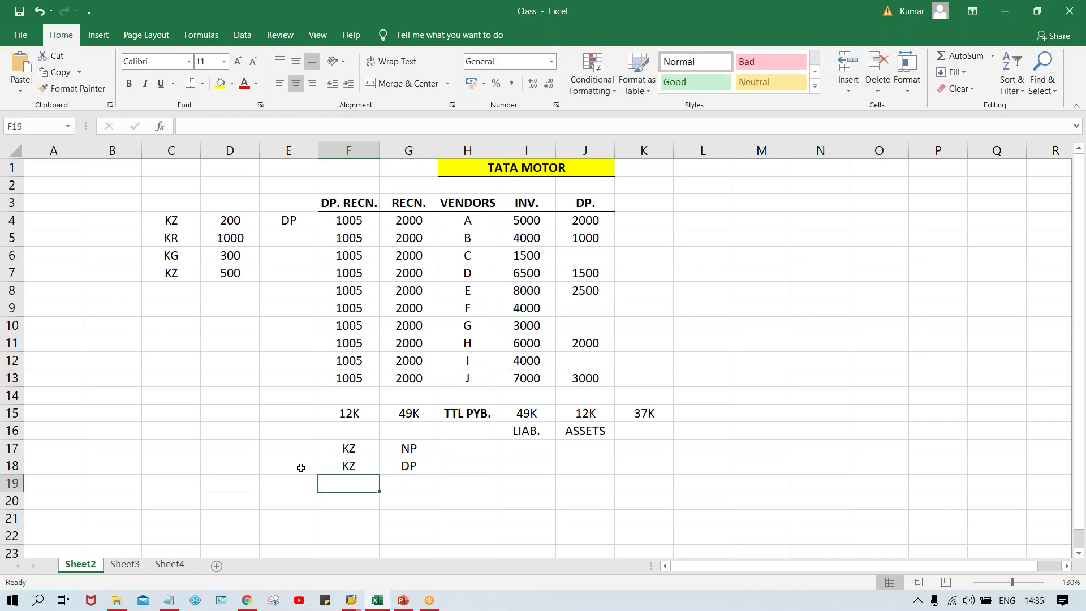
# Step: Compare the two KZ entries and enter the indicator A in cell E18 beside the down payment row
pyautogui.click(353, 444)
pyautogui.click(347, 467)
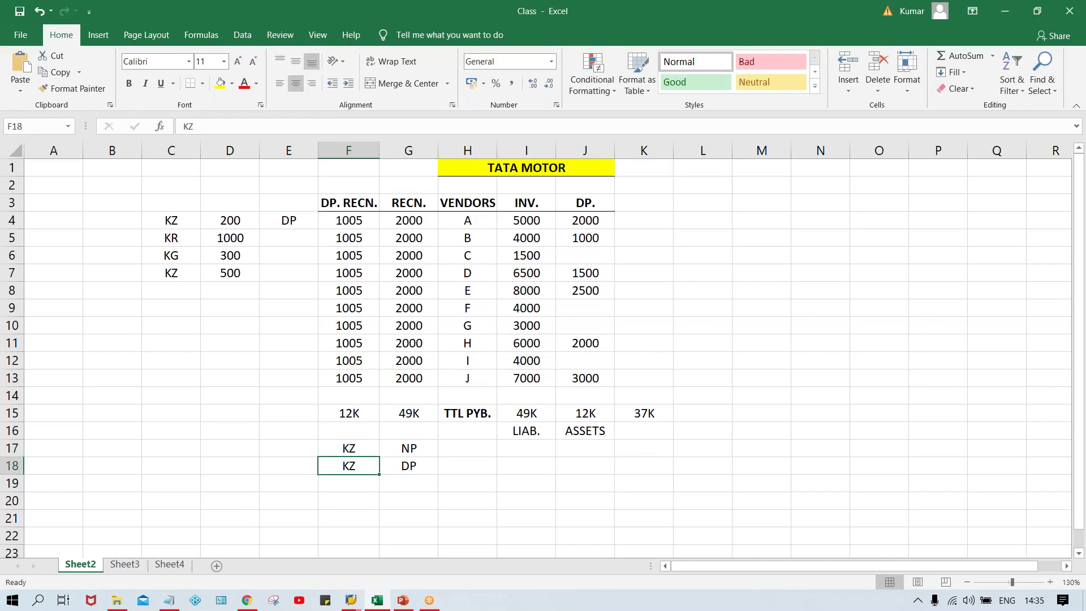
pyautogui.click(291, 464)
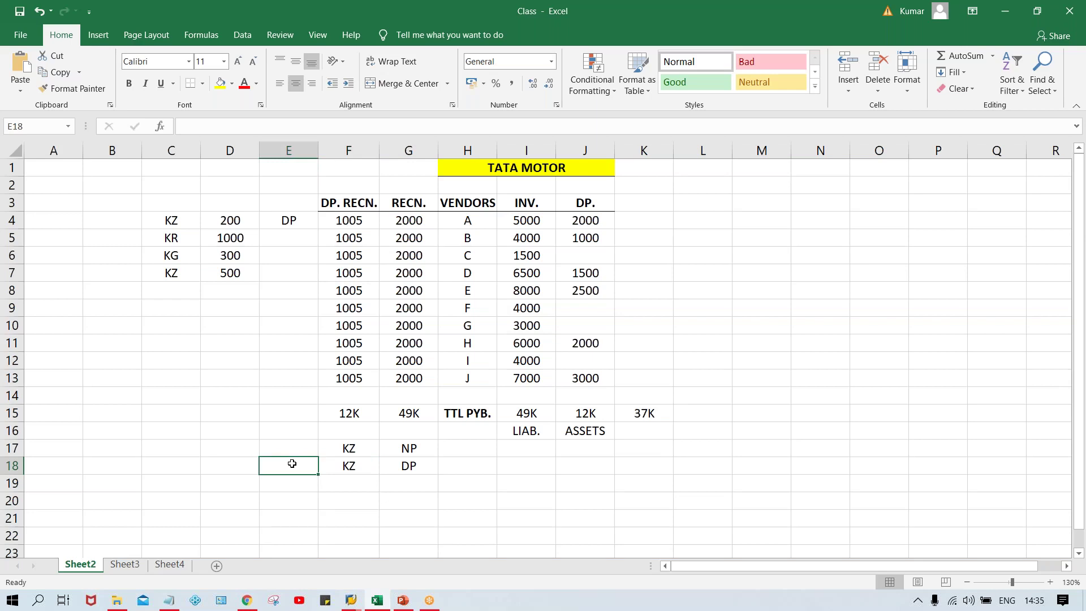
pyautogui.write('A')
pyautogui.press('Return')
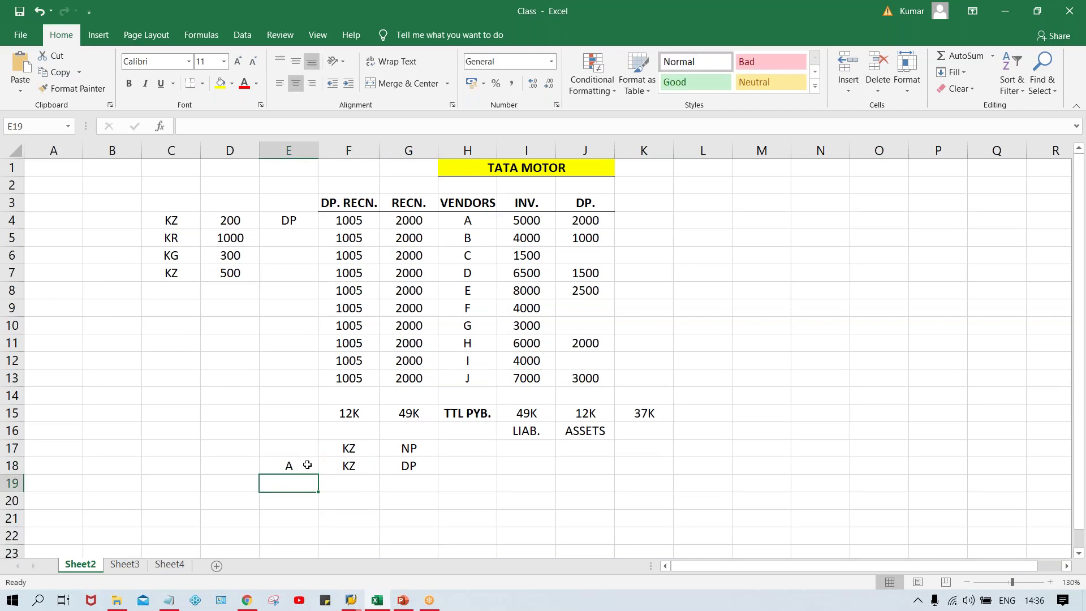
# Step: Compare vendor A's RECN. and DP. RECN. accounts, check the PowerPoint slide, and switch to the SAP G/L account window
pyautogui.click(410, 224)
pyautogui.click(334, 225)
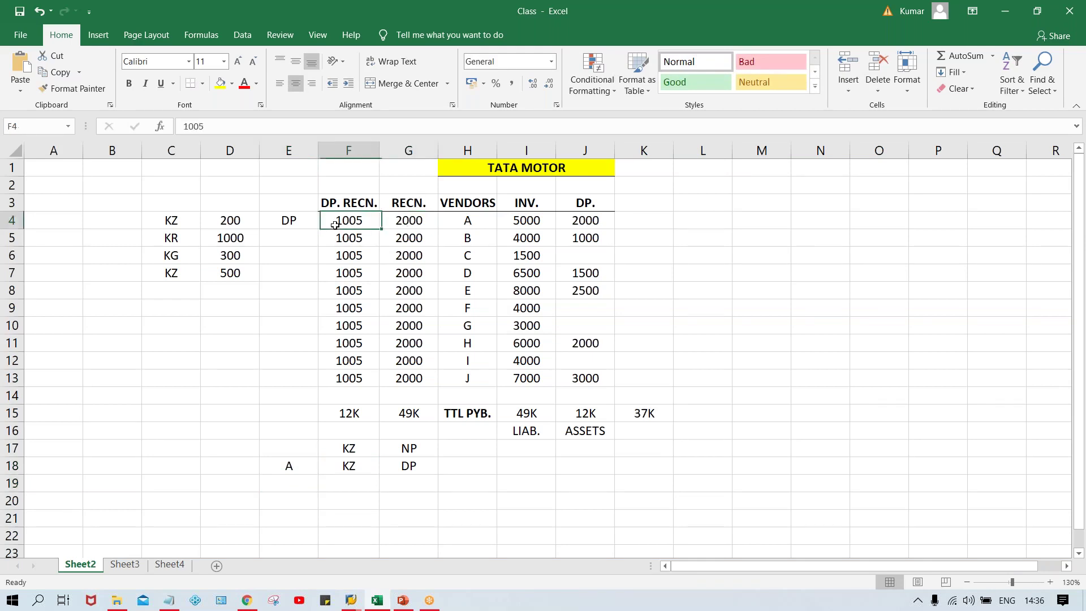
pyautogui.click(429, 214)
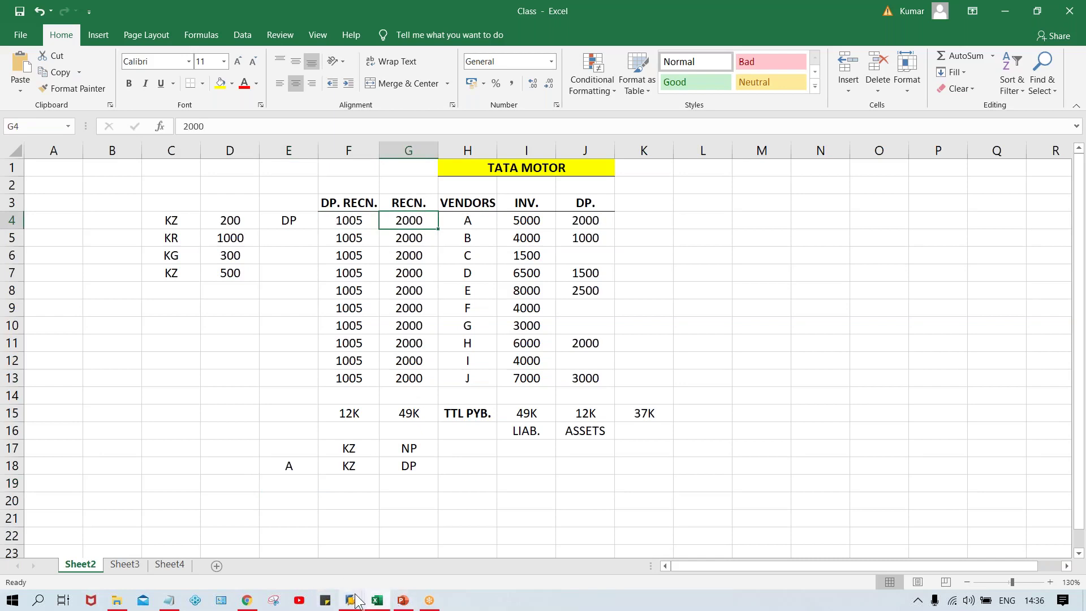
pyautogui.moveTo(356, 601)
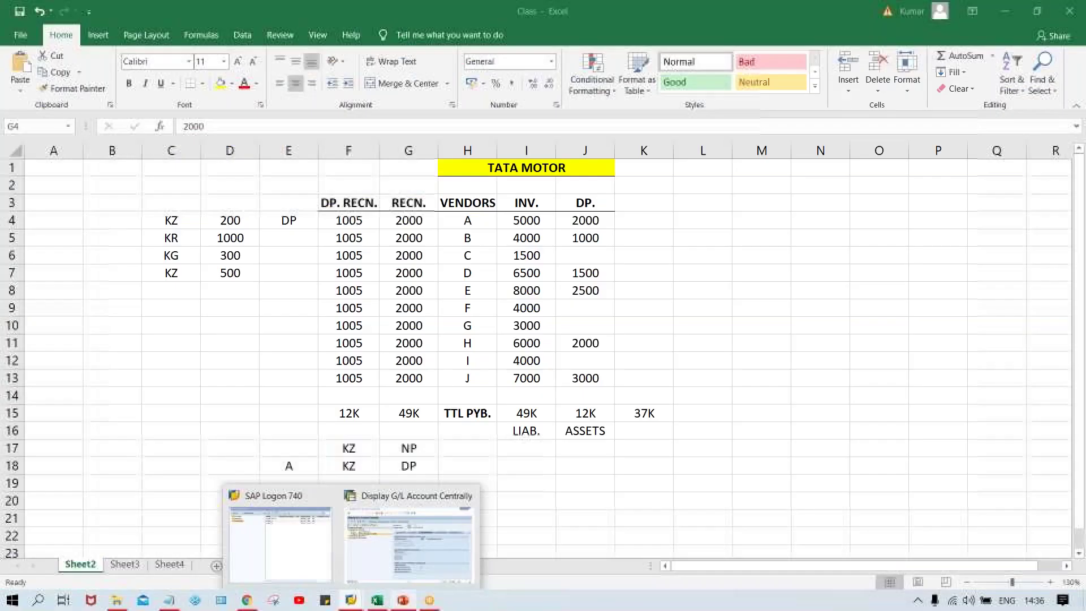
pyautogui.click(402, 598)
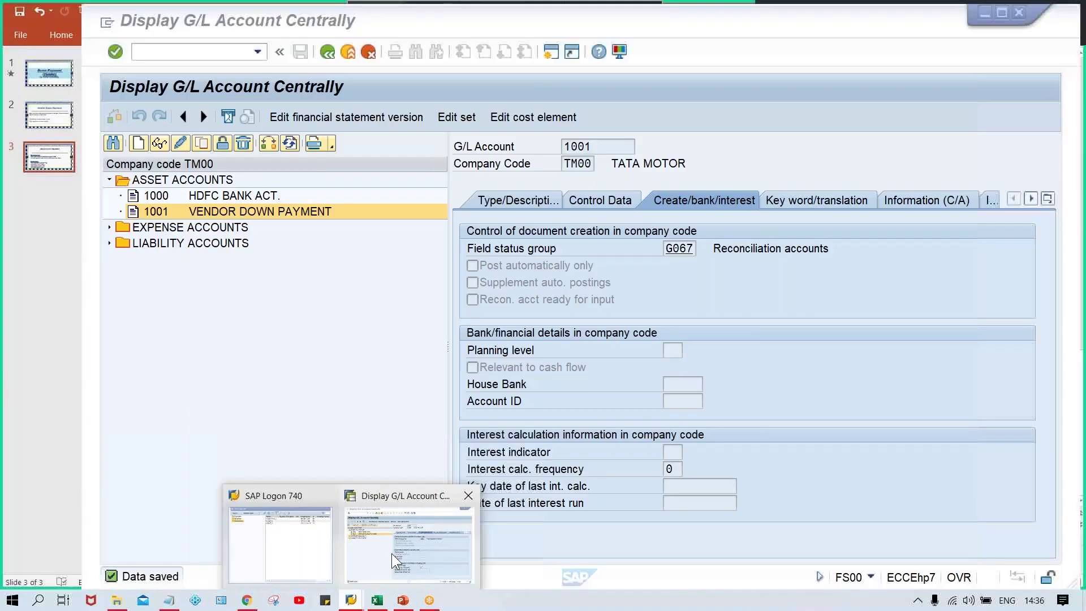
pyautogui.click(391, 553)
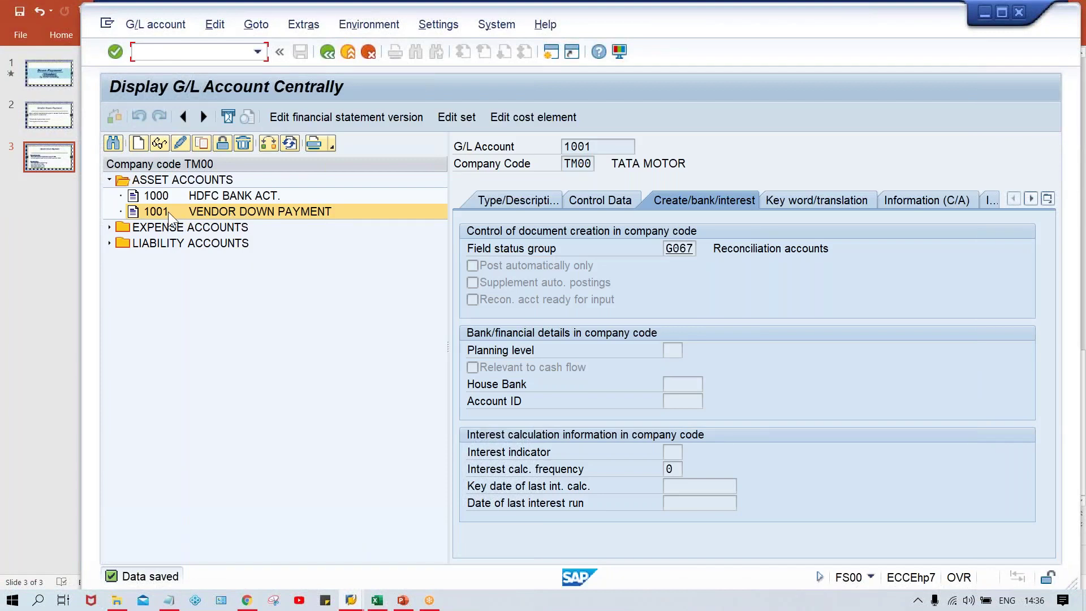
# Step: Open transaction OBYR and the account assignment for vendor special G/L indicator A, Down payment on current assets, in chart of accounts TCOA
pyautogui.write('/NOBYR')
pyautogui.press('Return')
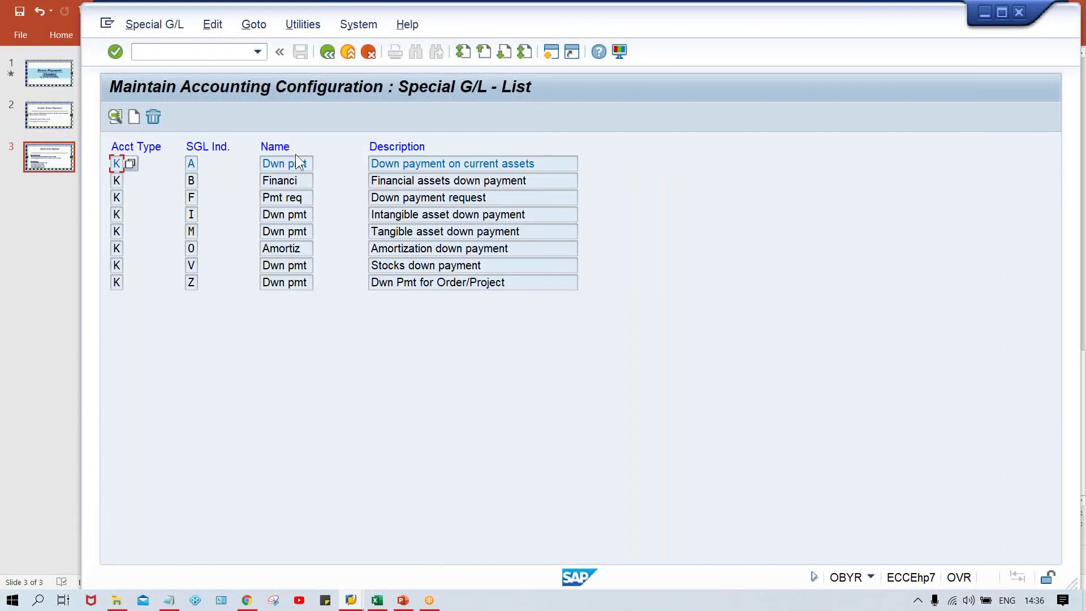
pyautogui.click(190, 165)
pyautogui.doubleClick(424, 163)
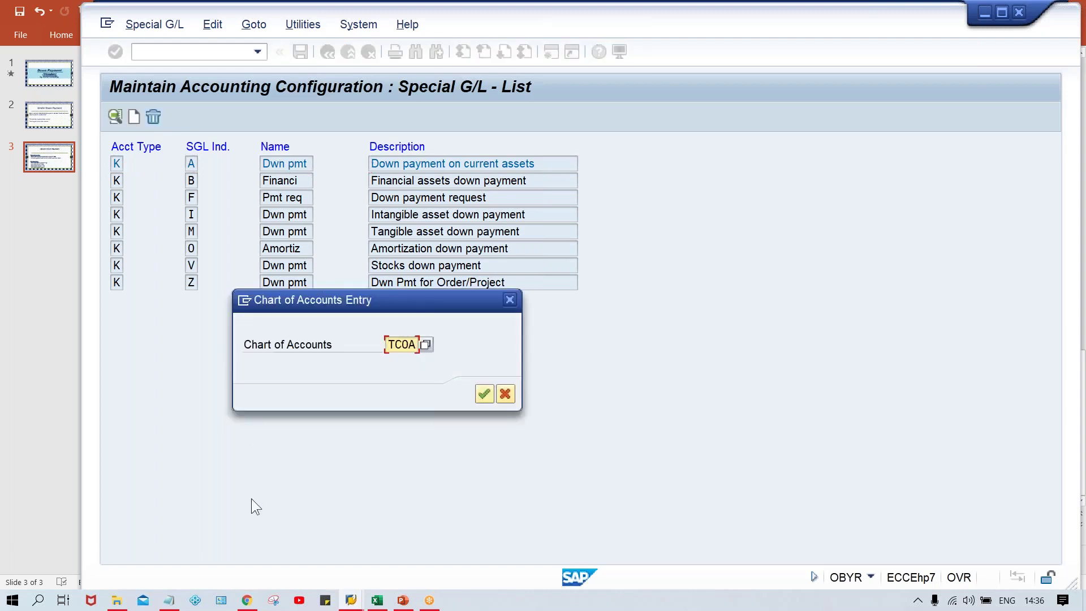
pyautogui.press('Return')
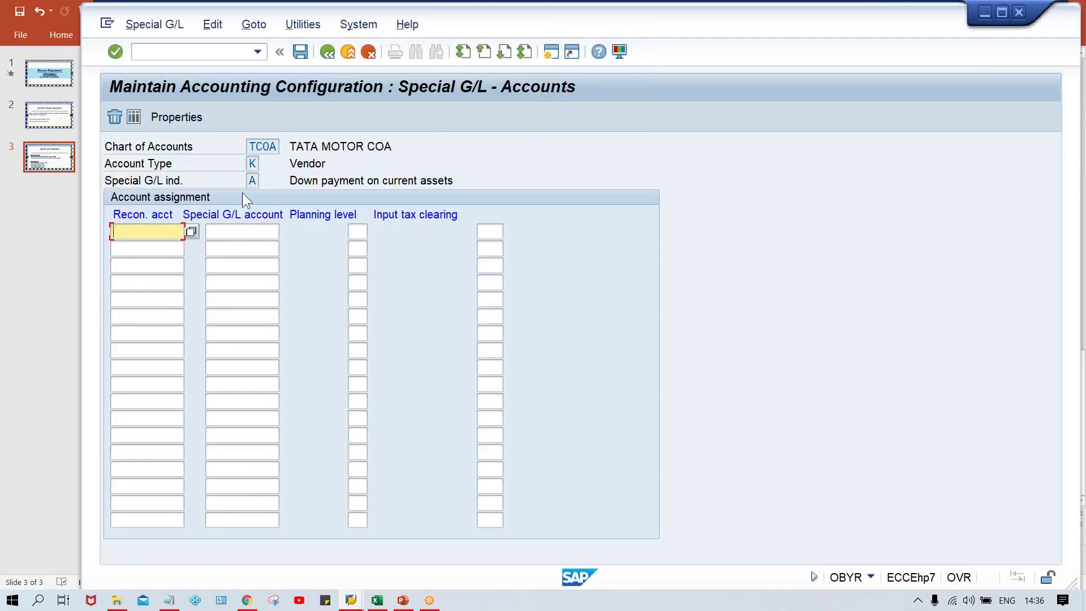
pyautogui.click(252, 163)
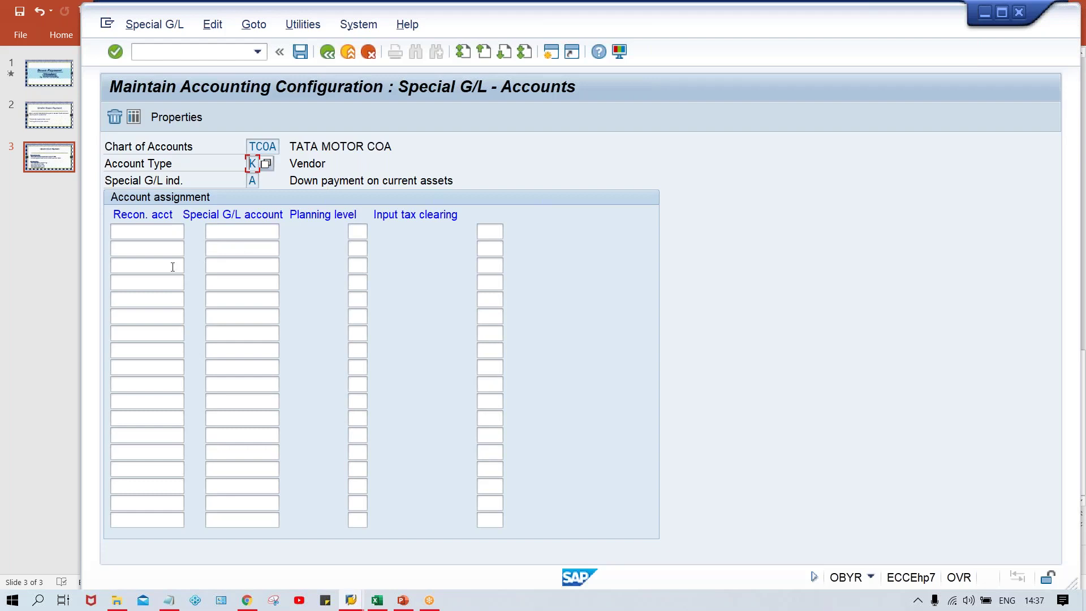
# Step: Assign special G/L account 1001 to reconciliation account 2000 and save the assignment
pyautogui.click(165, 238)
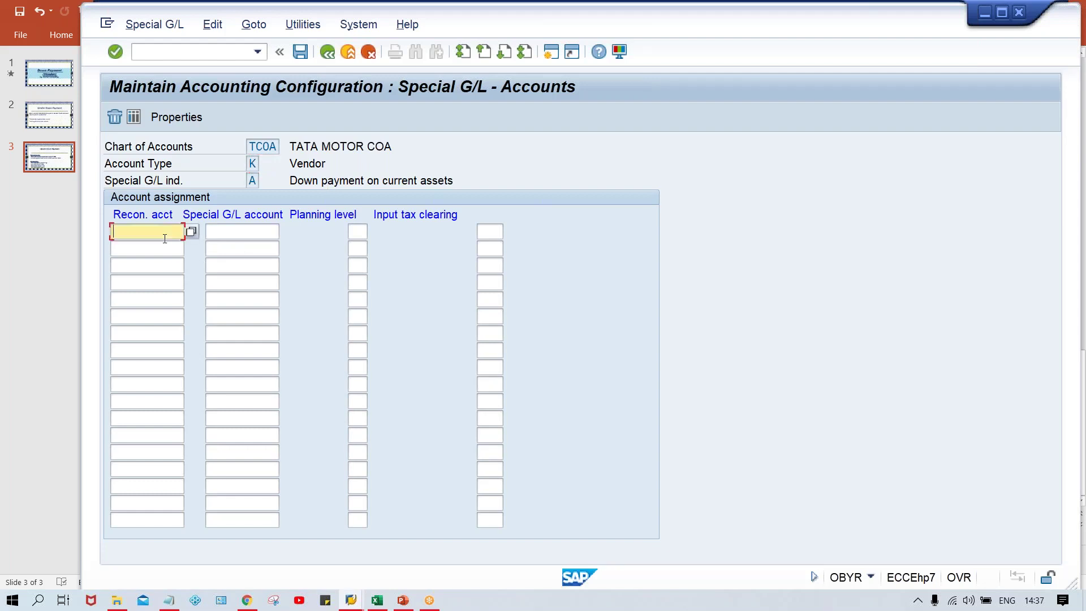
pyautogui.click(262, 229)
pyautogui.click(137, 228)
pyautogui.write('2000')
pyautogui.press('Tab')
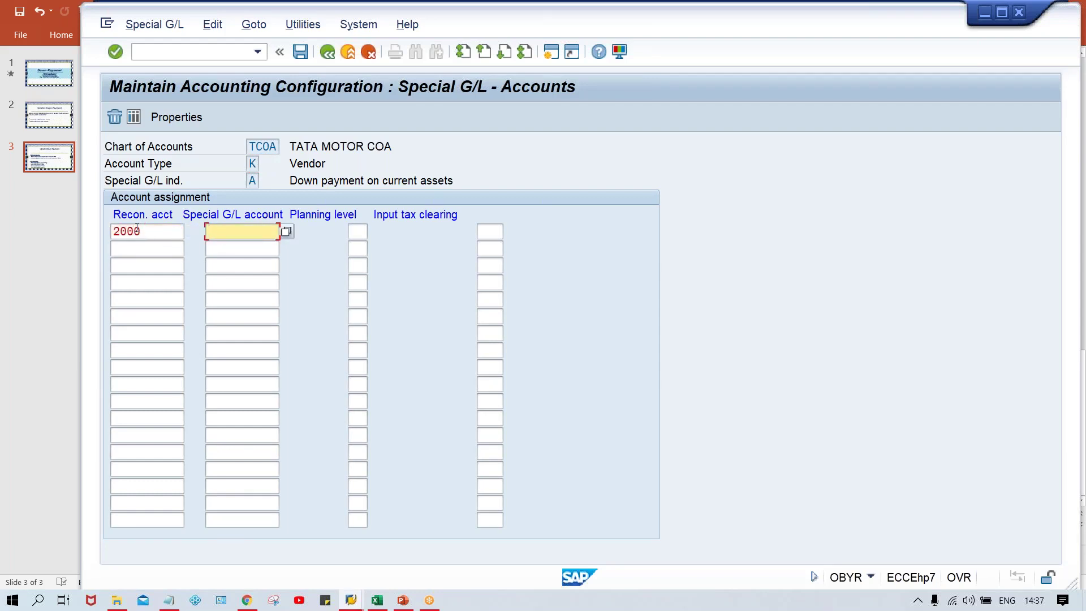
pyautogui.write('2')
pyautogui.press('BackSpace')
pyautogui.write('1')
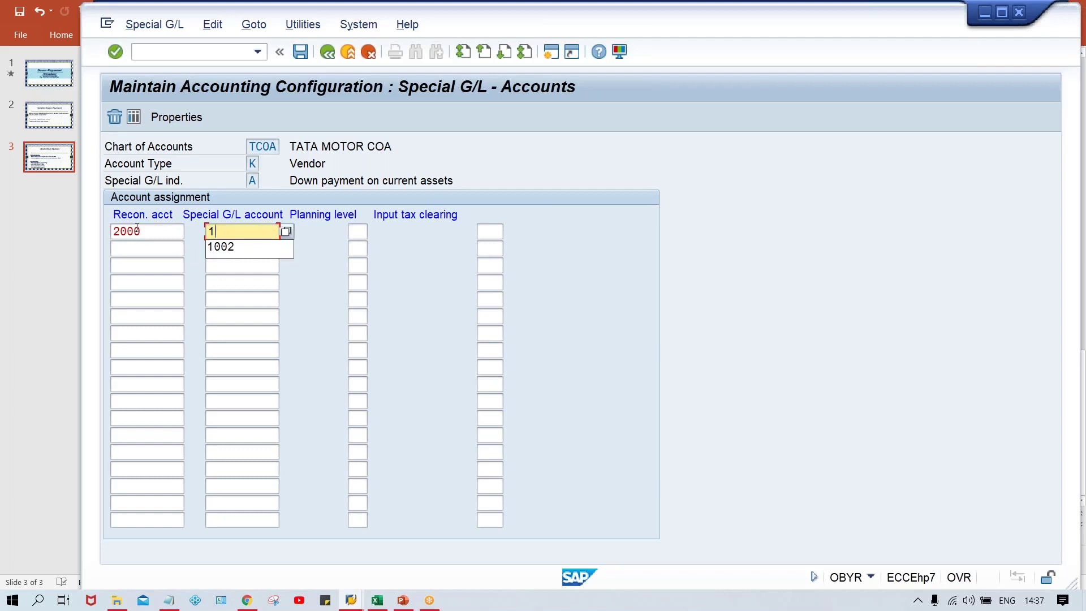
pyautogui.write('001')
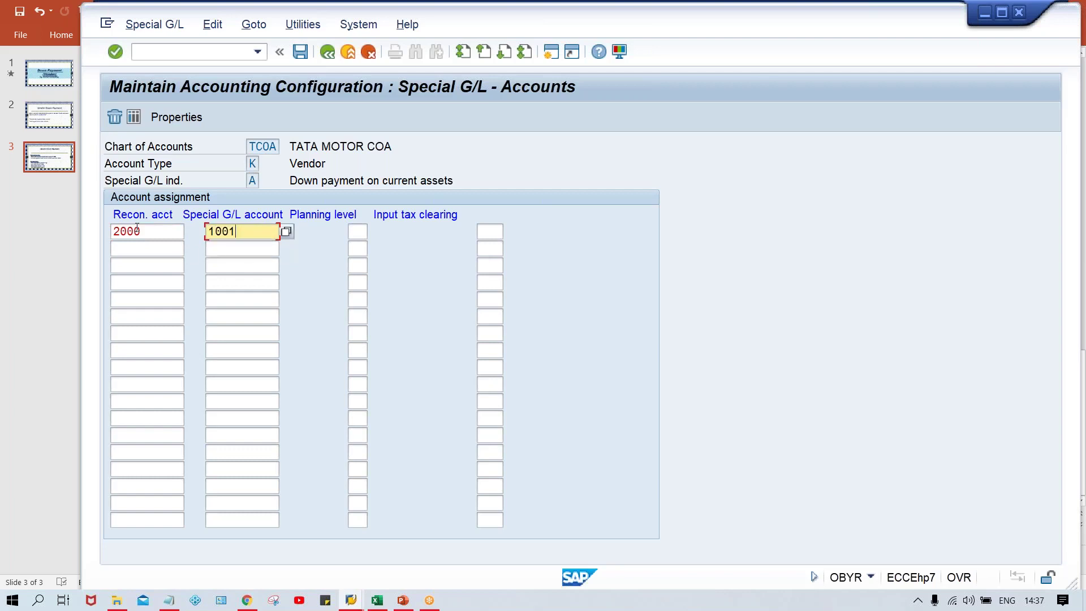
pyautogui.hotkey('ctrl', 's')
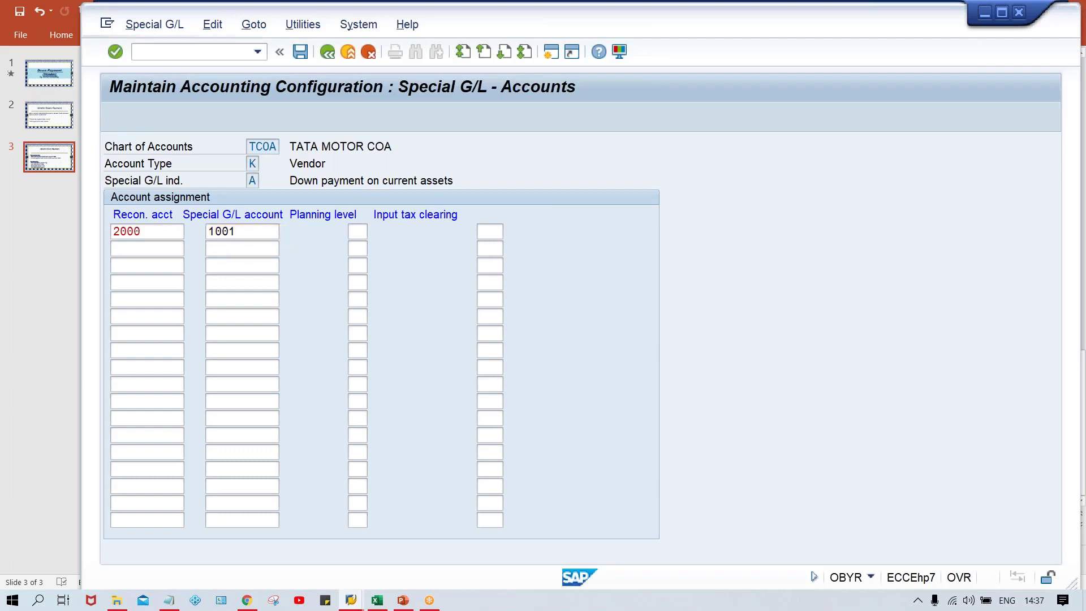
pyautogui.press('Return')
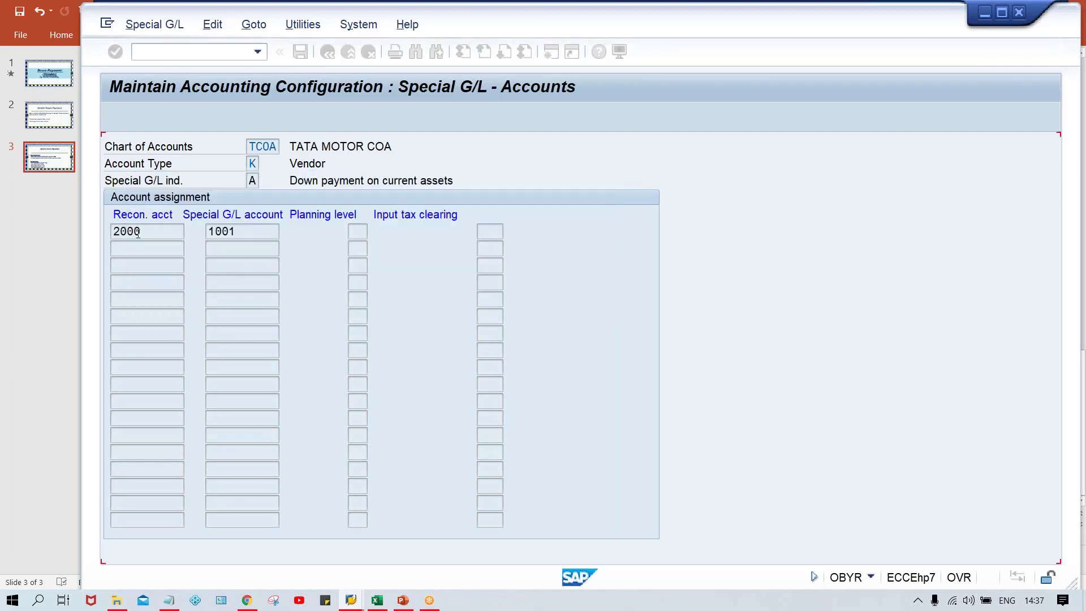
# Step: Recheck the reconciliation and special G/L account entries, saving the assignment again under the TATA MOTOR customizing request
pyautogui.click(244, 233)
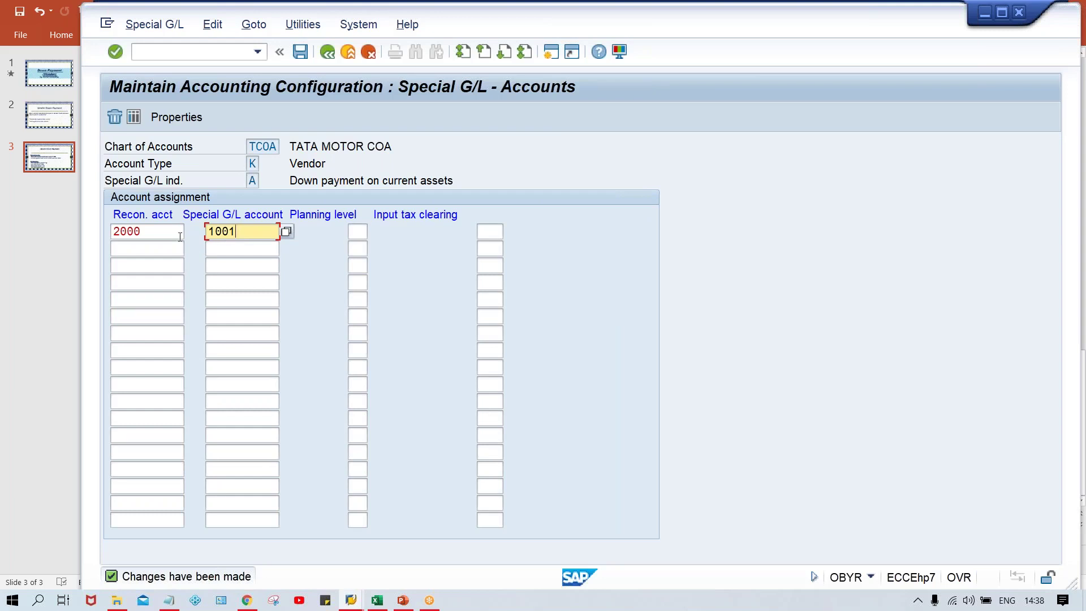
pyautogui.moveTo(162, 232); pyautogui.dragTo(87, 240)
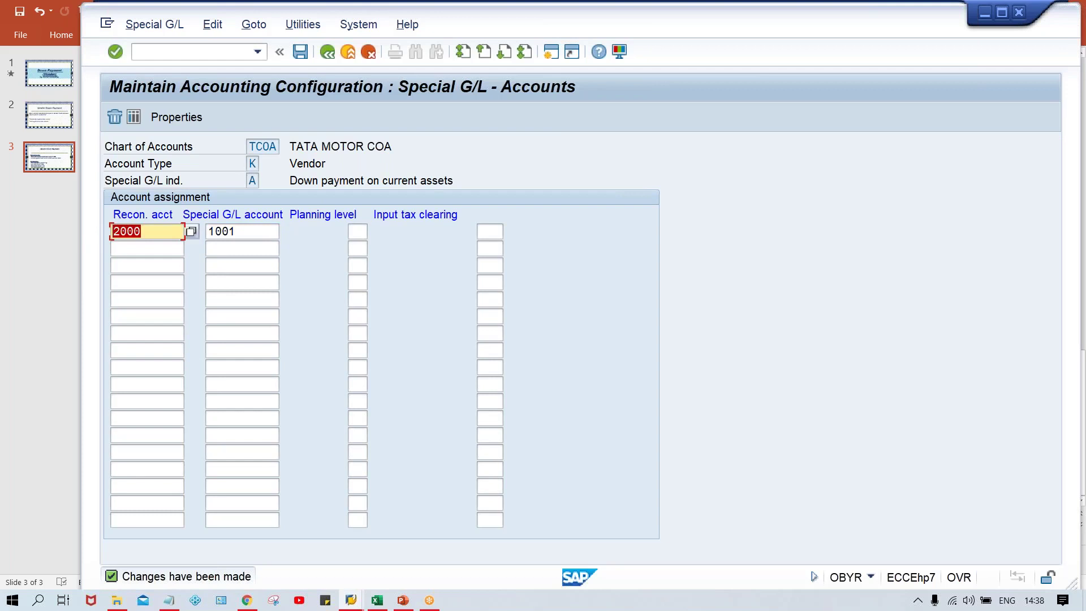
pyautogui.hotkey('ctrl', 's')
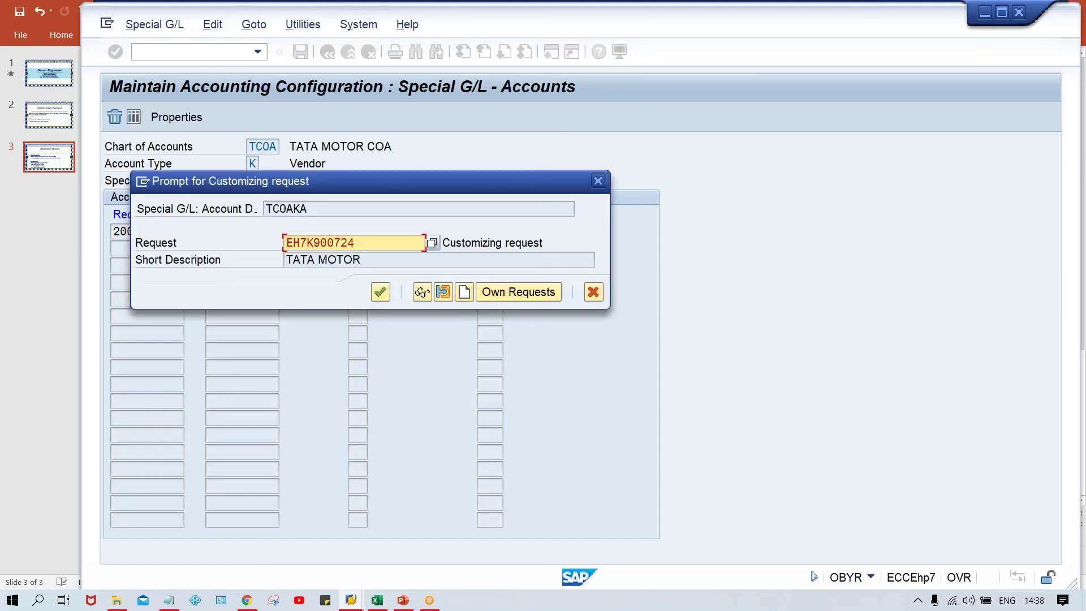
pyautogui.press('Return')
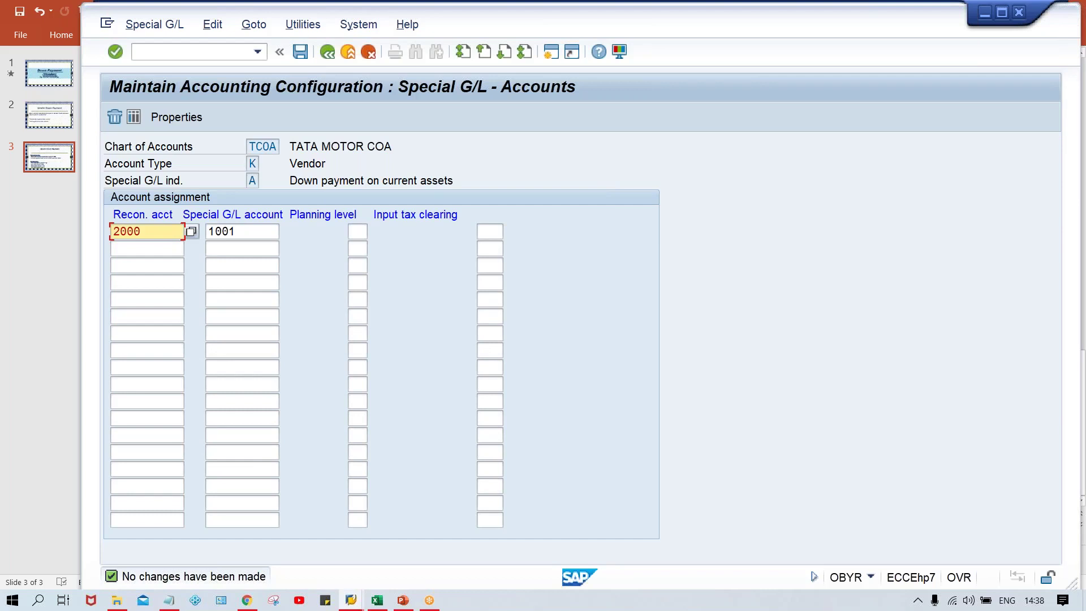
pyautogui.click(253, 234)
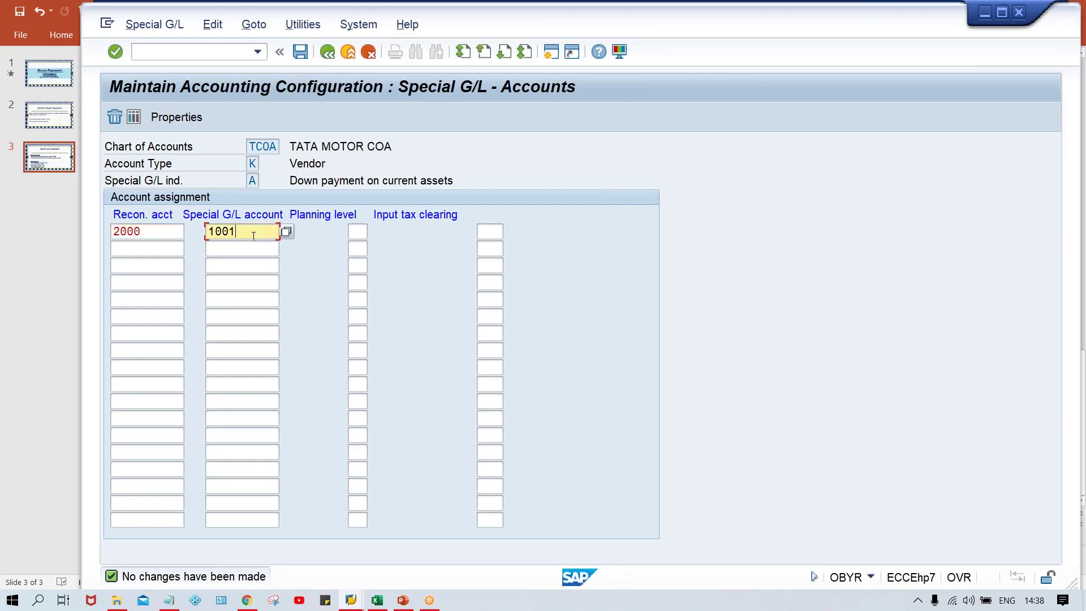
pyautogui.click(165, 233)
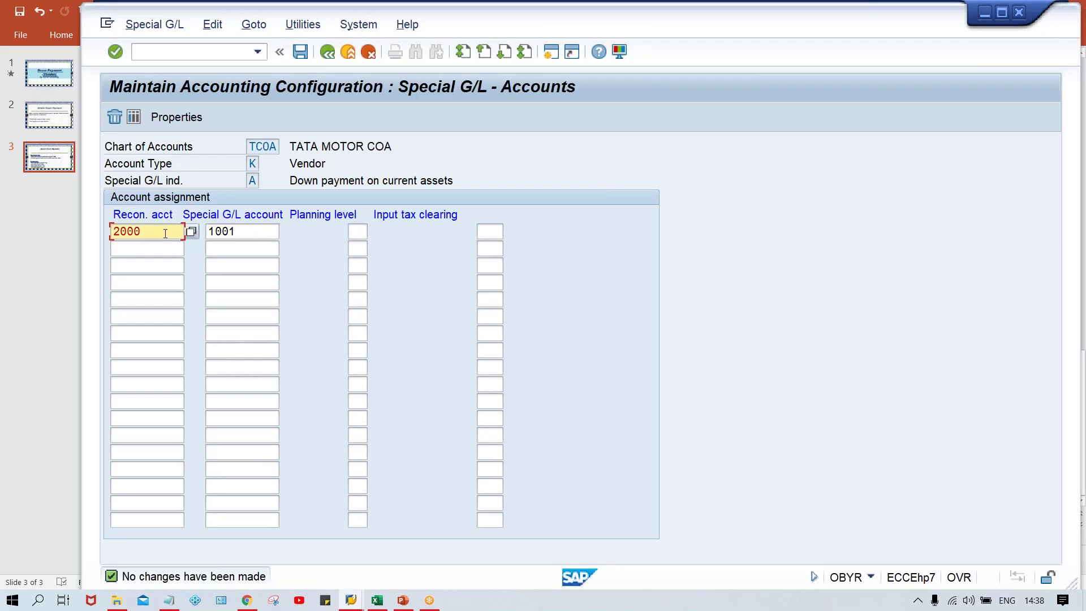